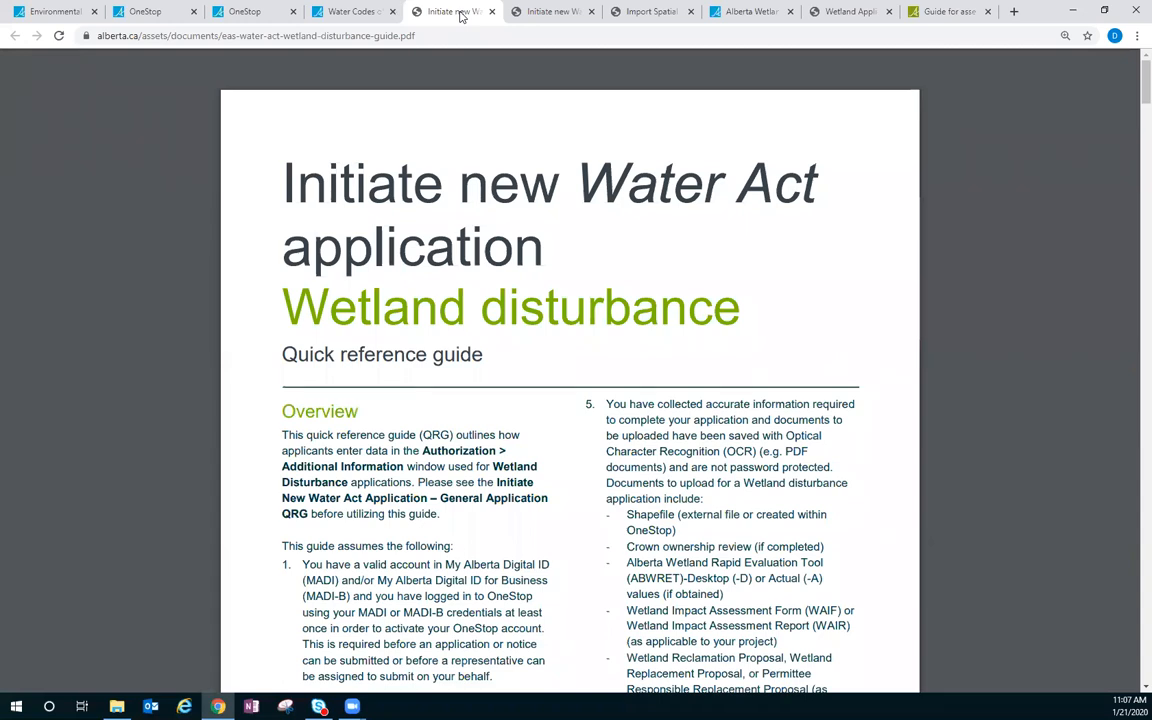
Review the Quick reference guides and Videos sections of the Environmental Approvals System OneStop page.
left_click(44, 12)
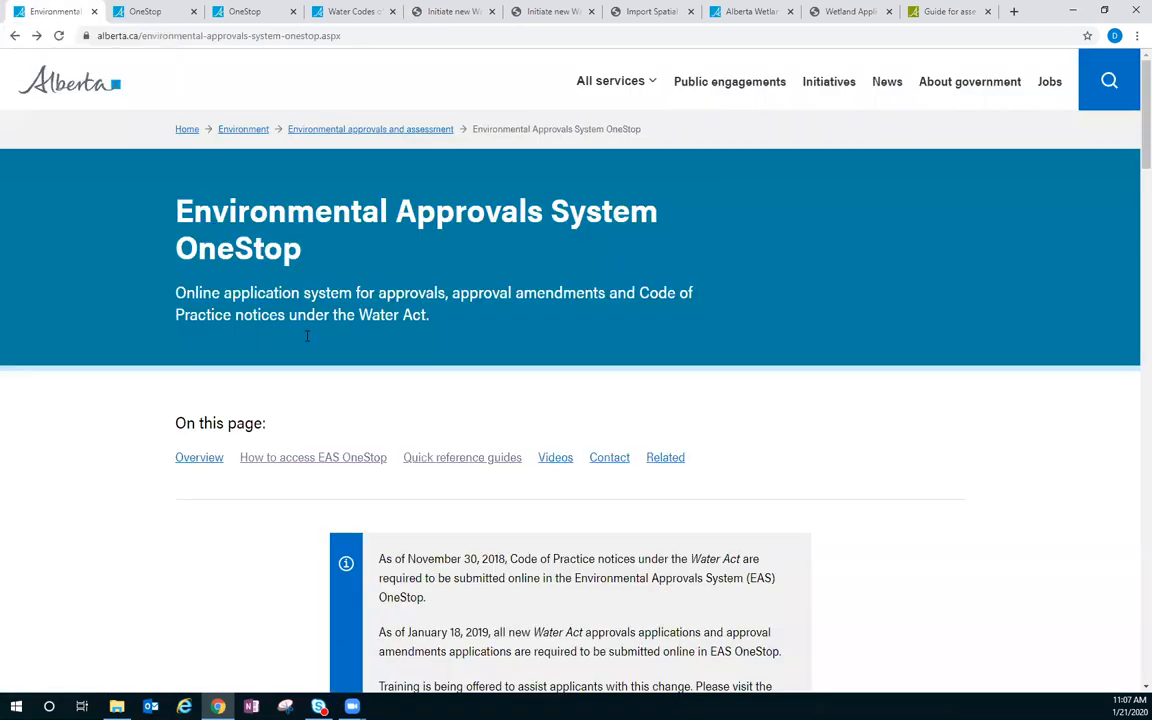
left_click(457, 459)
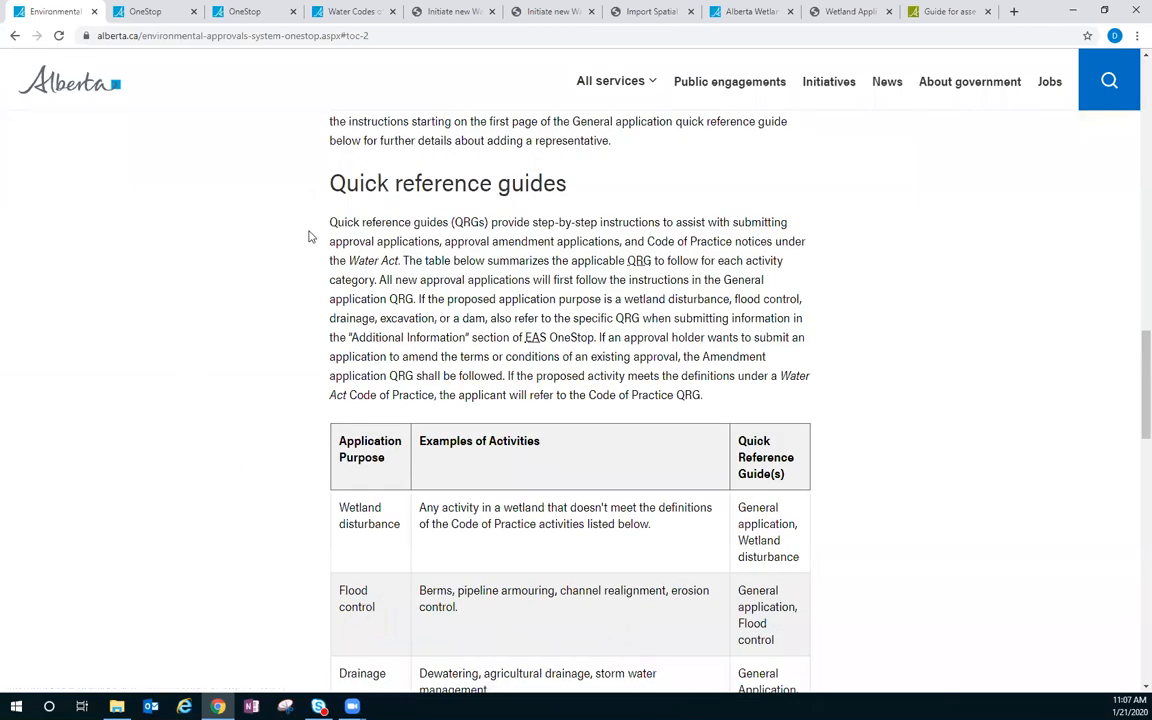
scroll(303, 380, "down", 4)
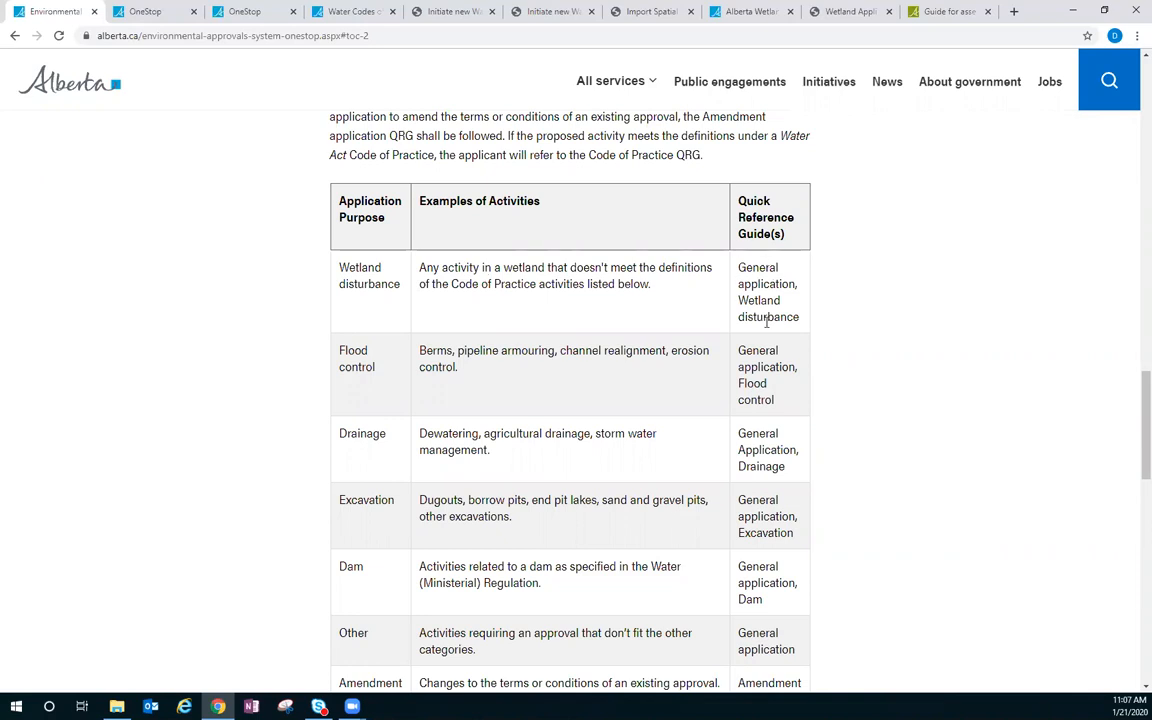
scroll(767, 320, "down", 6)
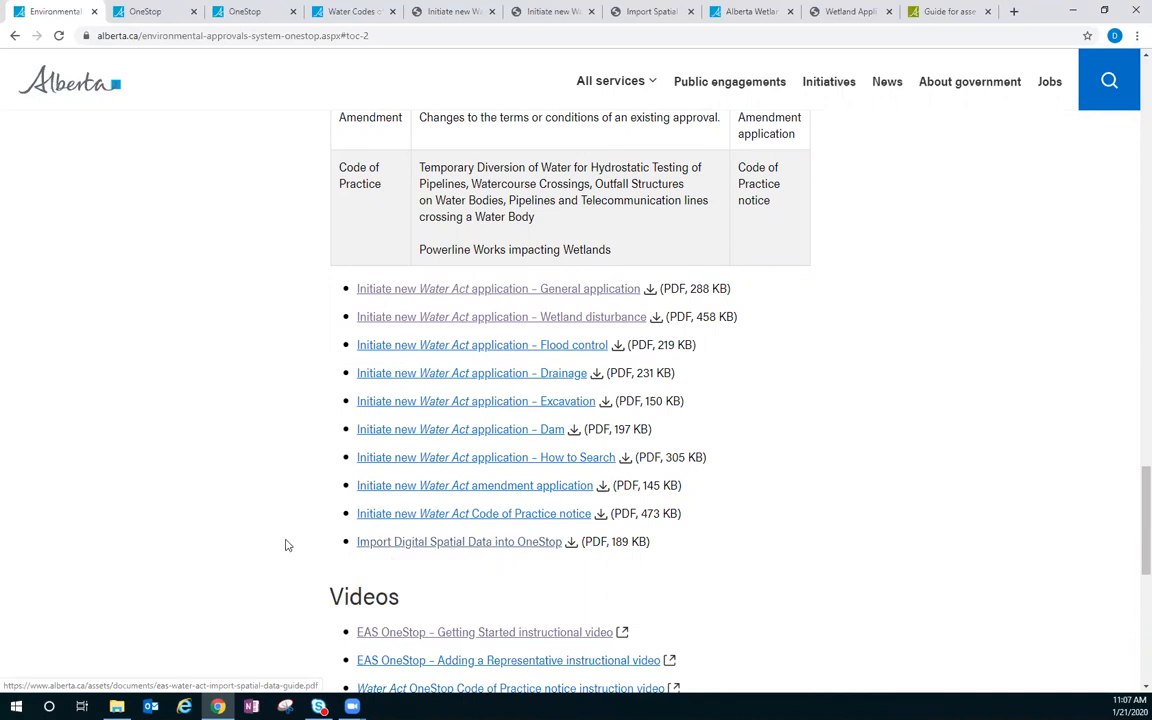
scroll(263, 517, "down", 2)
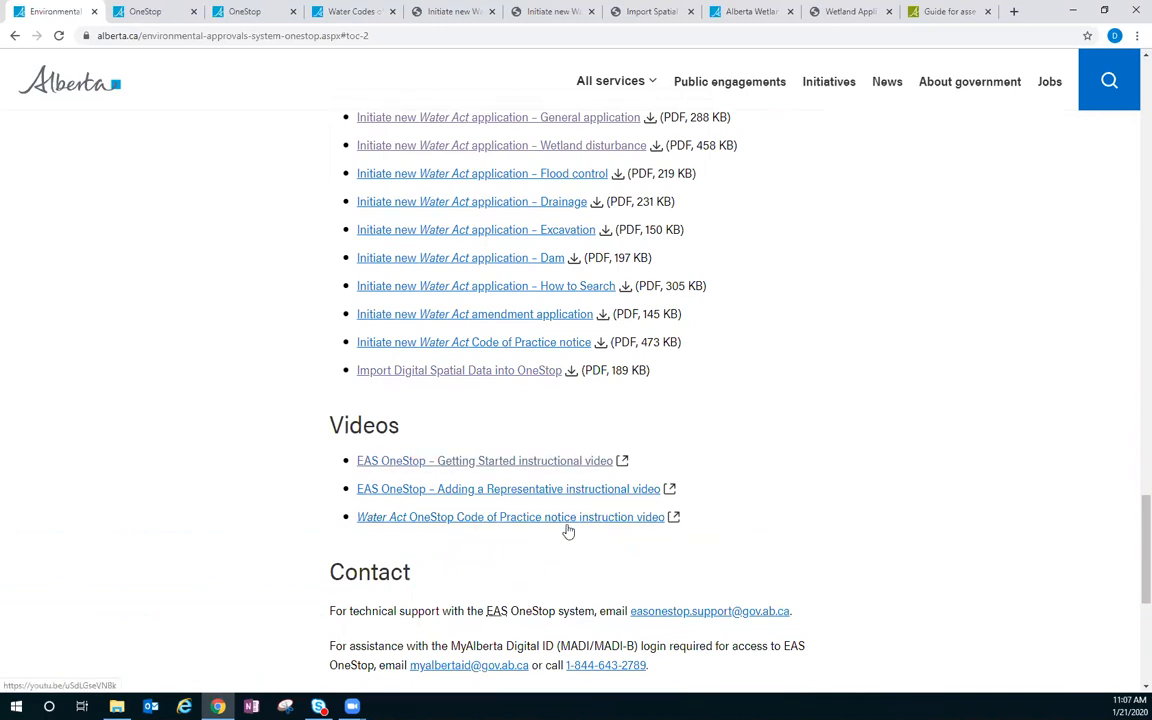
scroll(1133, 470, "up", 1)
scroll(1133, 470, "up", 20)
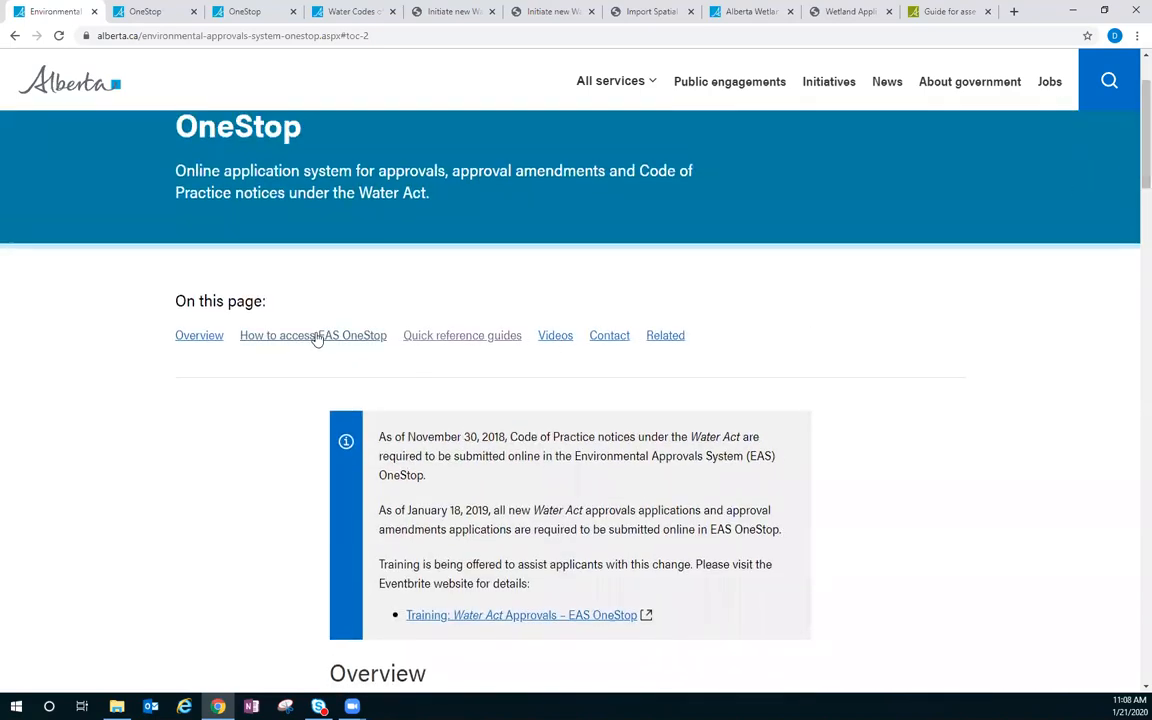
Read how to access EAS OneStop, and view its sign-in page and the draft wetland disturbance application.
left_click(315, 337)
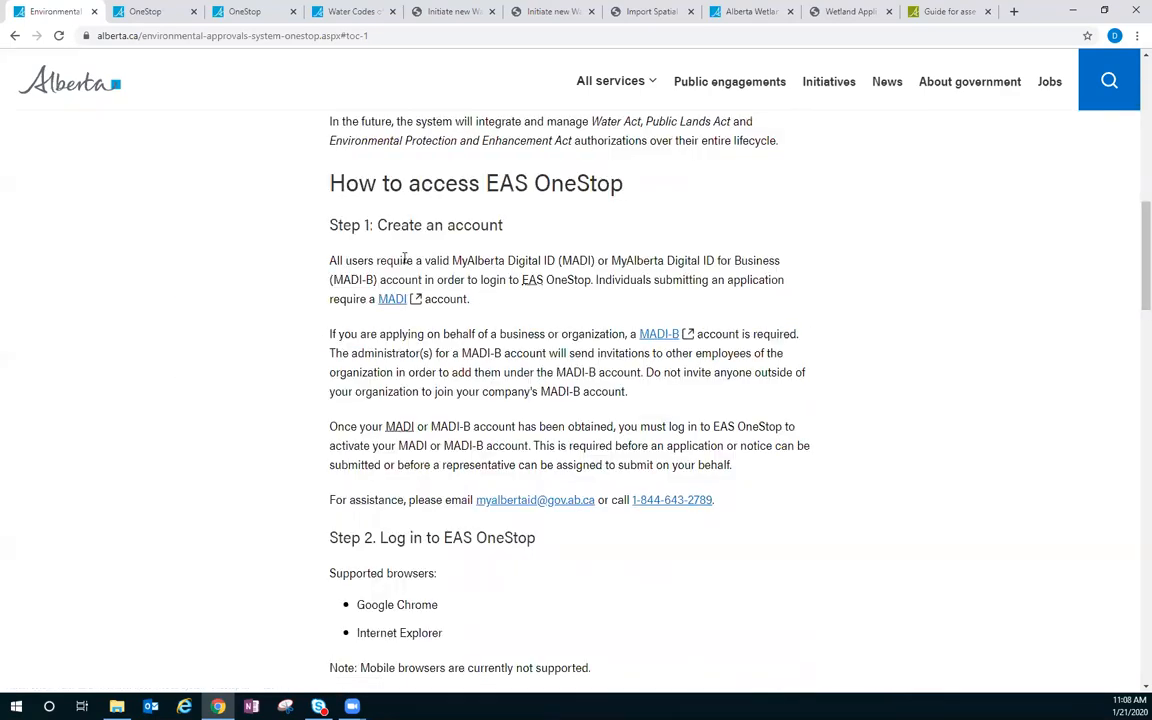
scroll(475, 418, "down", 3)
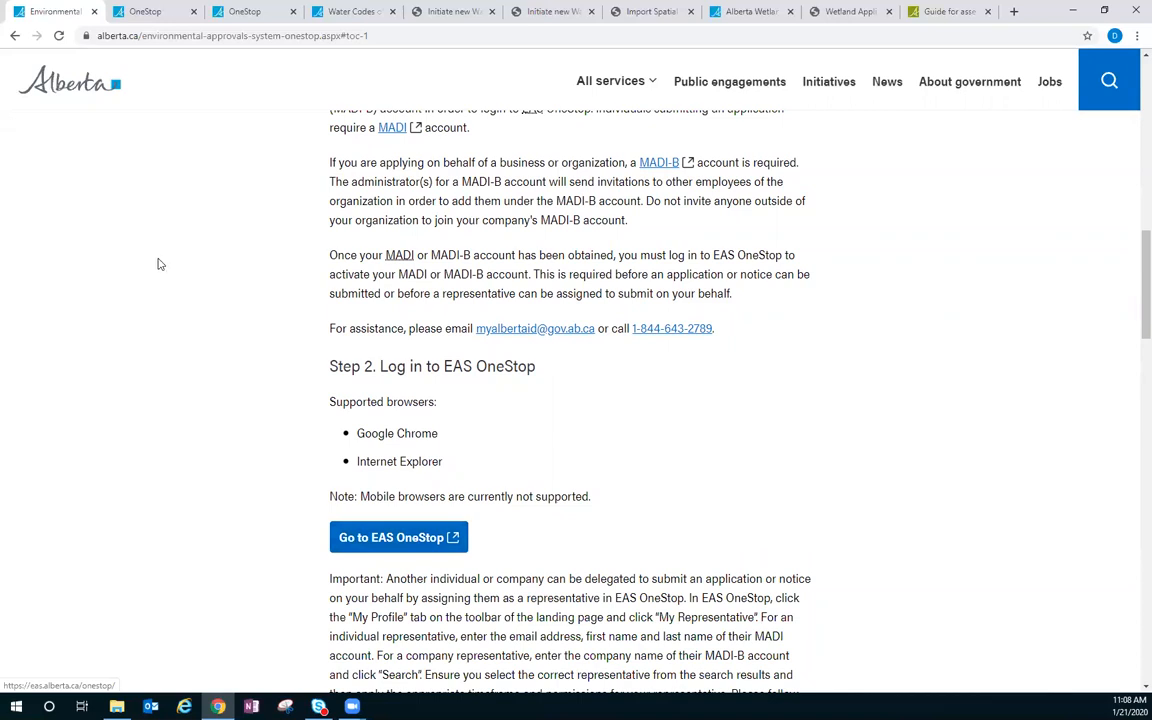
left_click(163, 11)
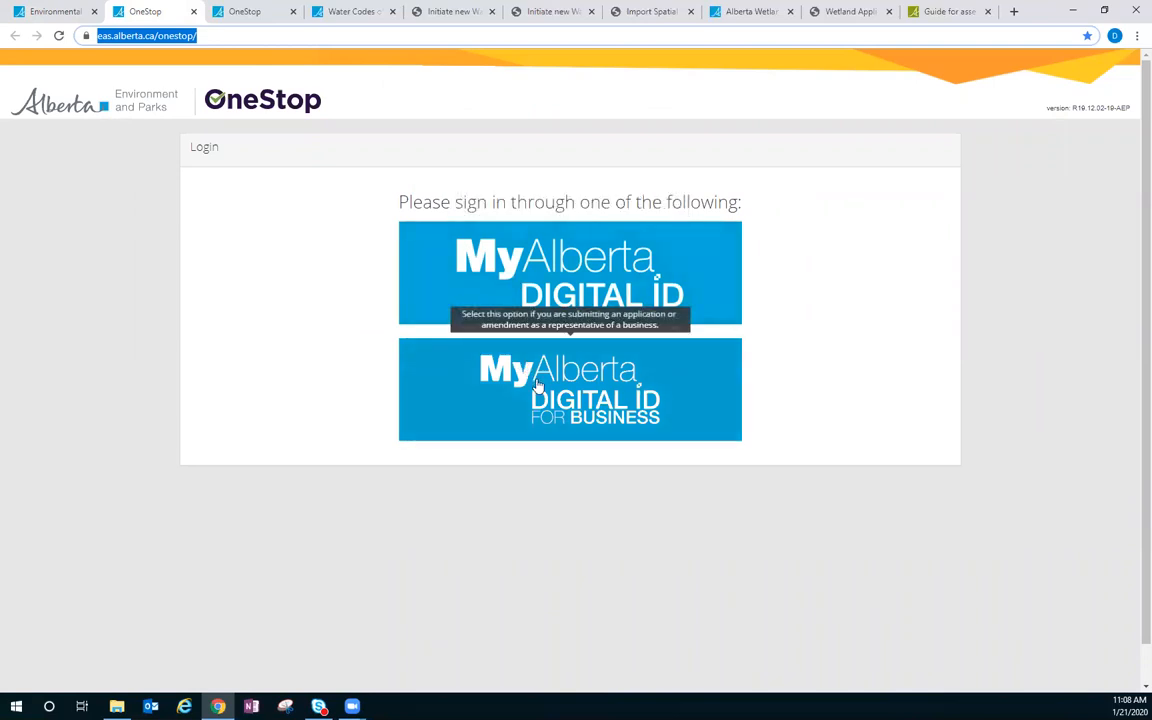
left_click(219, 12)
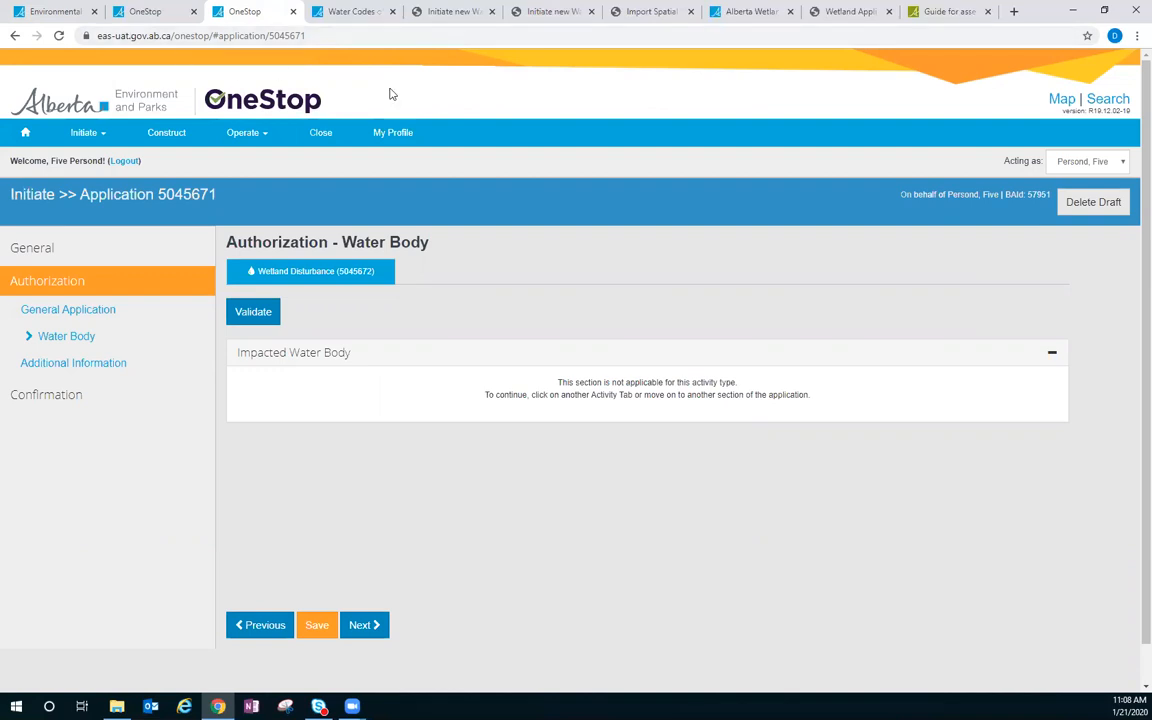
Look over the Water Codes of Practice page and the overview and policy requirements on the Alberta Wetland Policy implementation page.
left_click(353, 11)
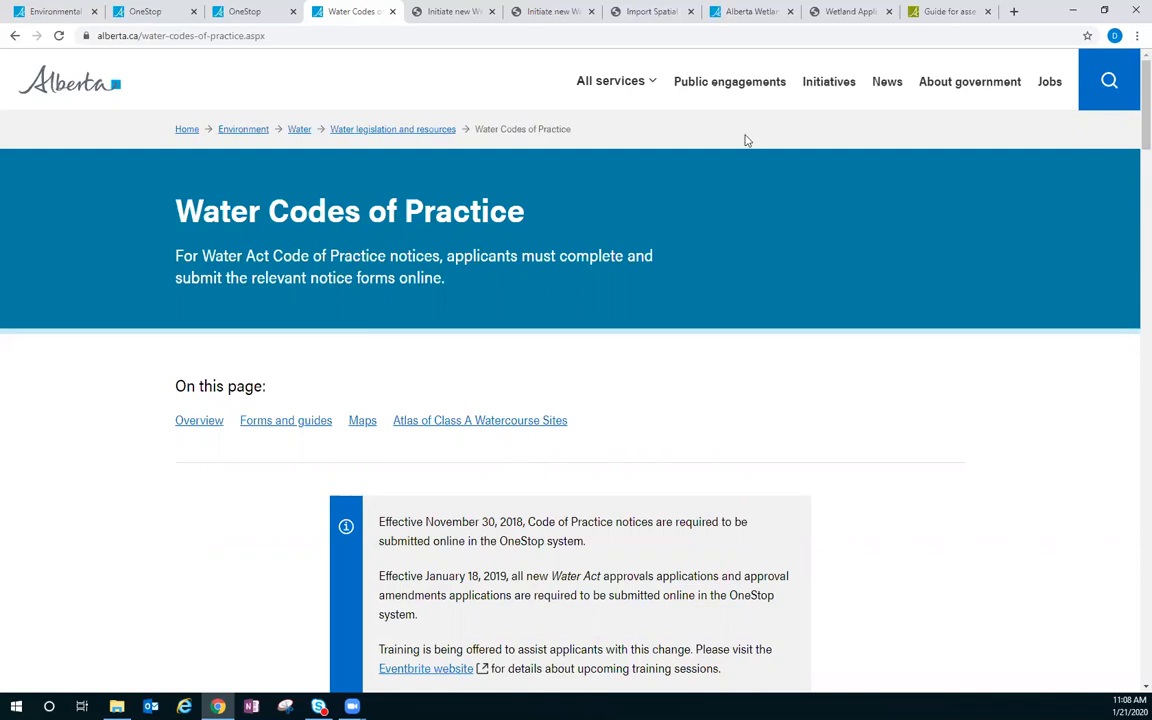
left_click(738, 19)
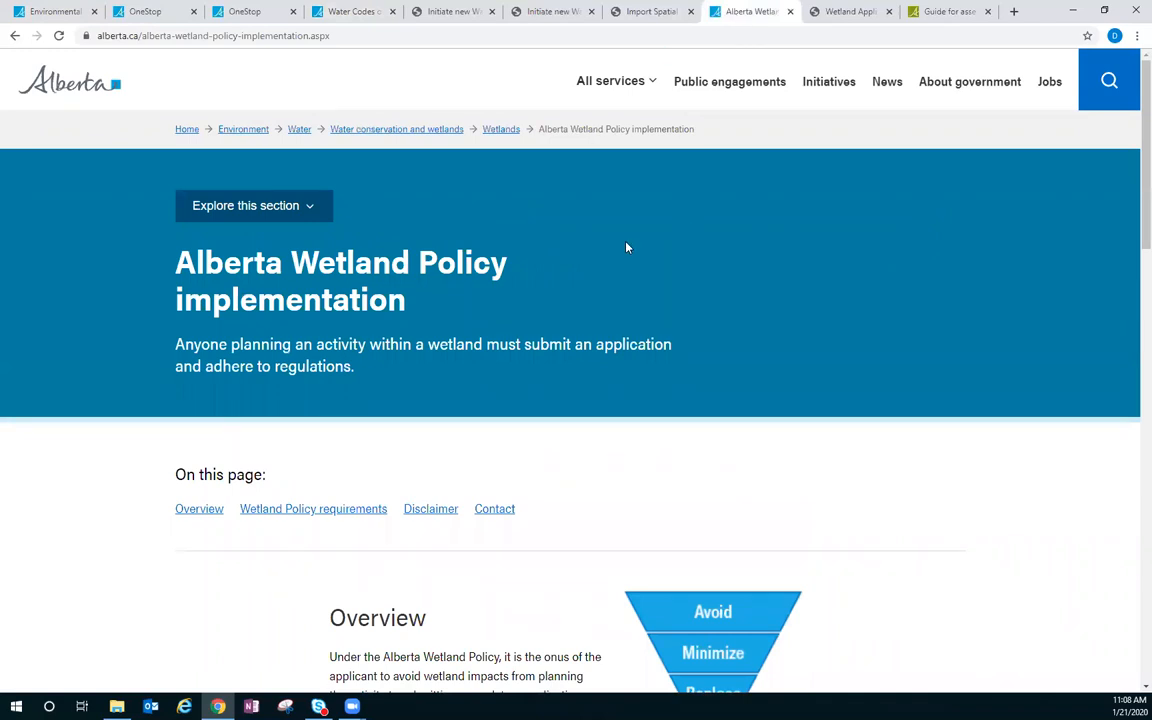
scroll(627, 247, "down", 3)
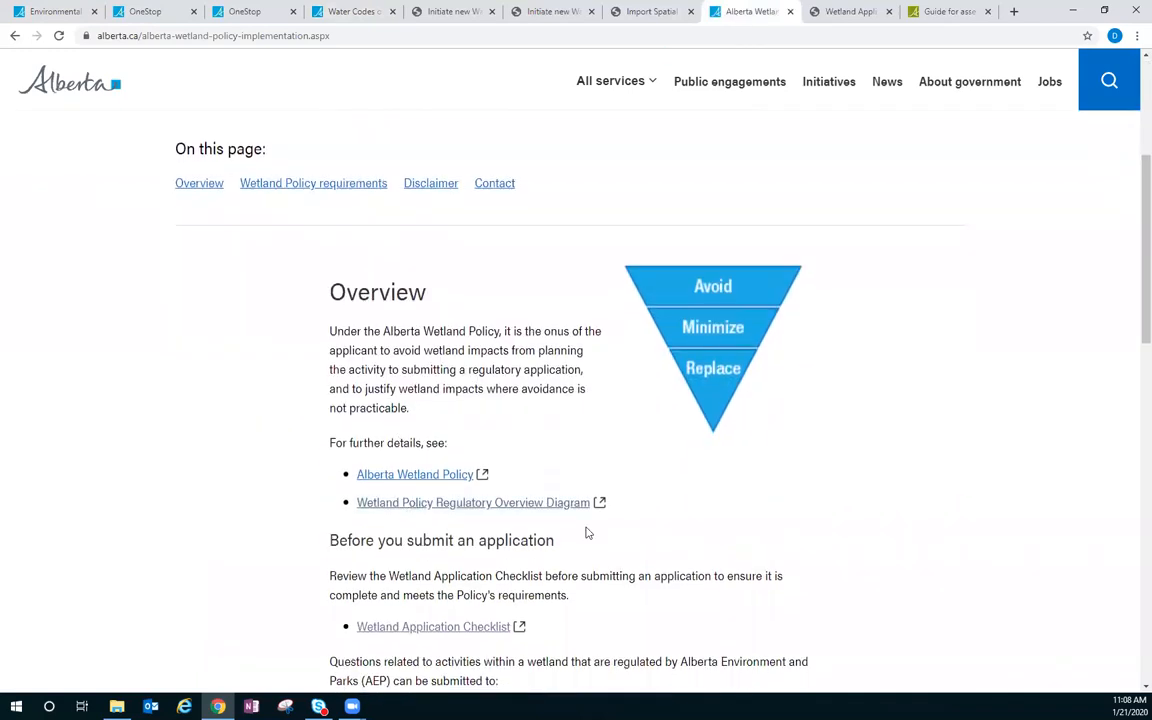
scroll(686, 507, "down", 1)
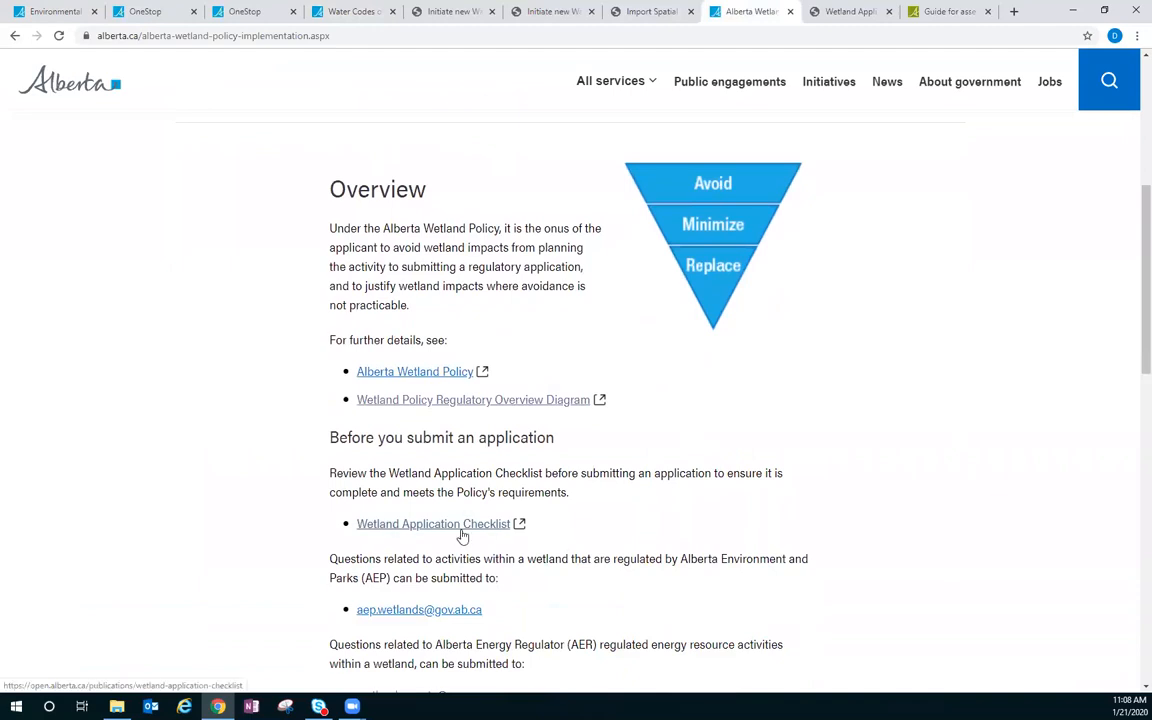
scroll(712, 512, "down", 5)
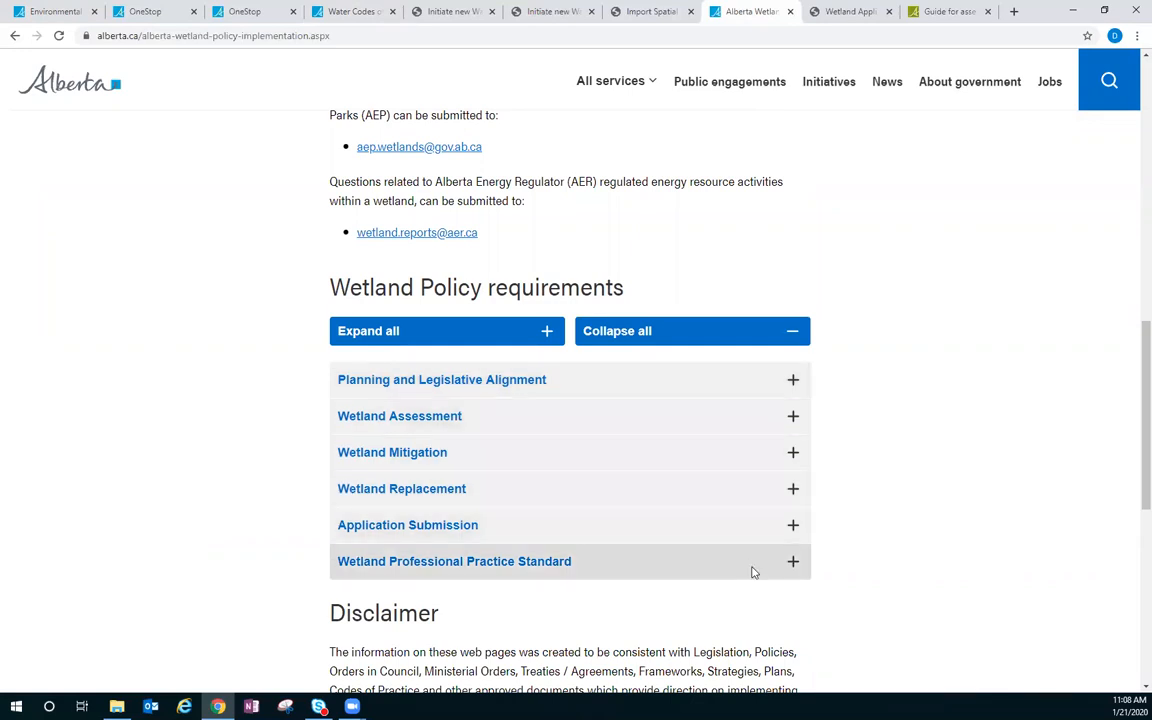
View the draft application's Water Body page and consult the General application quick reference guide.
left_click(251, 13)
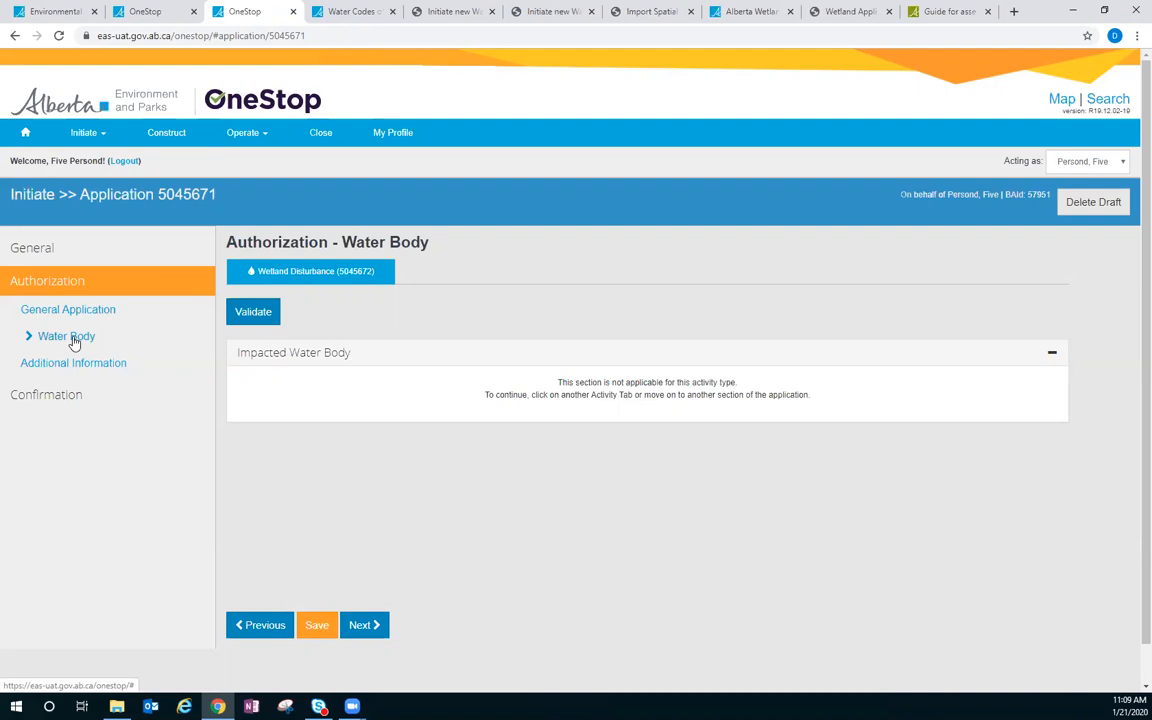
left_click(560, 12)
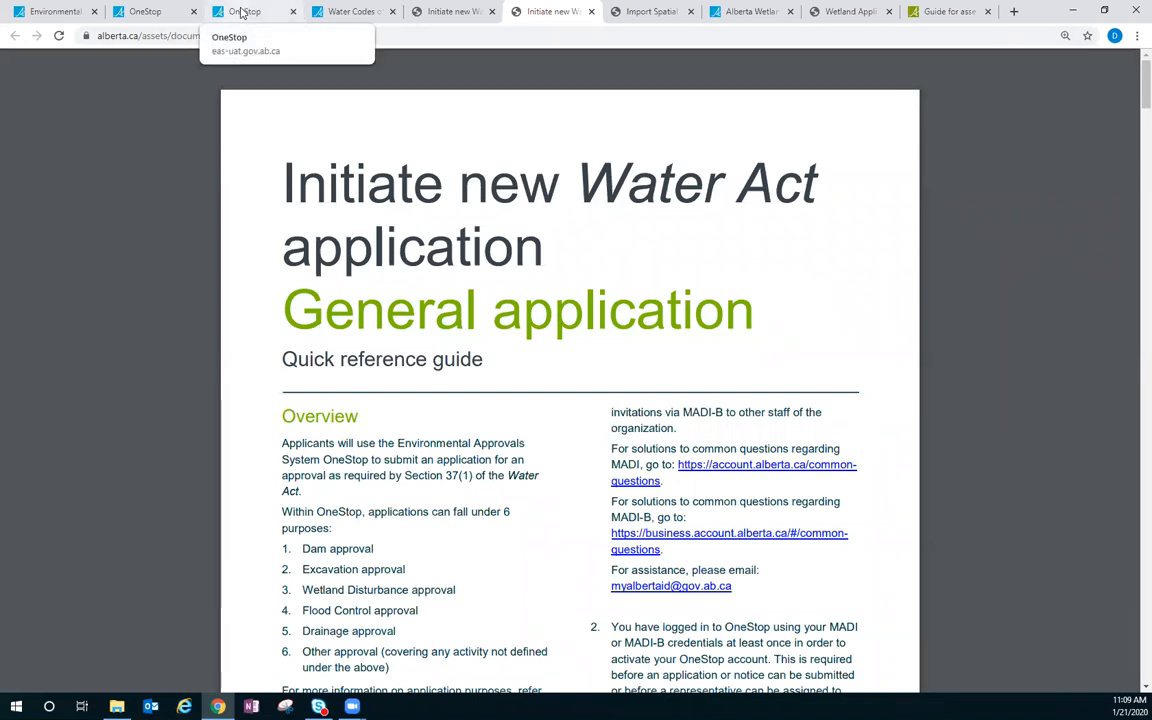
left_click(241, 13)
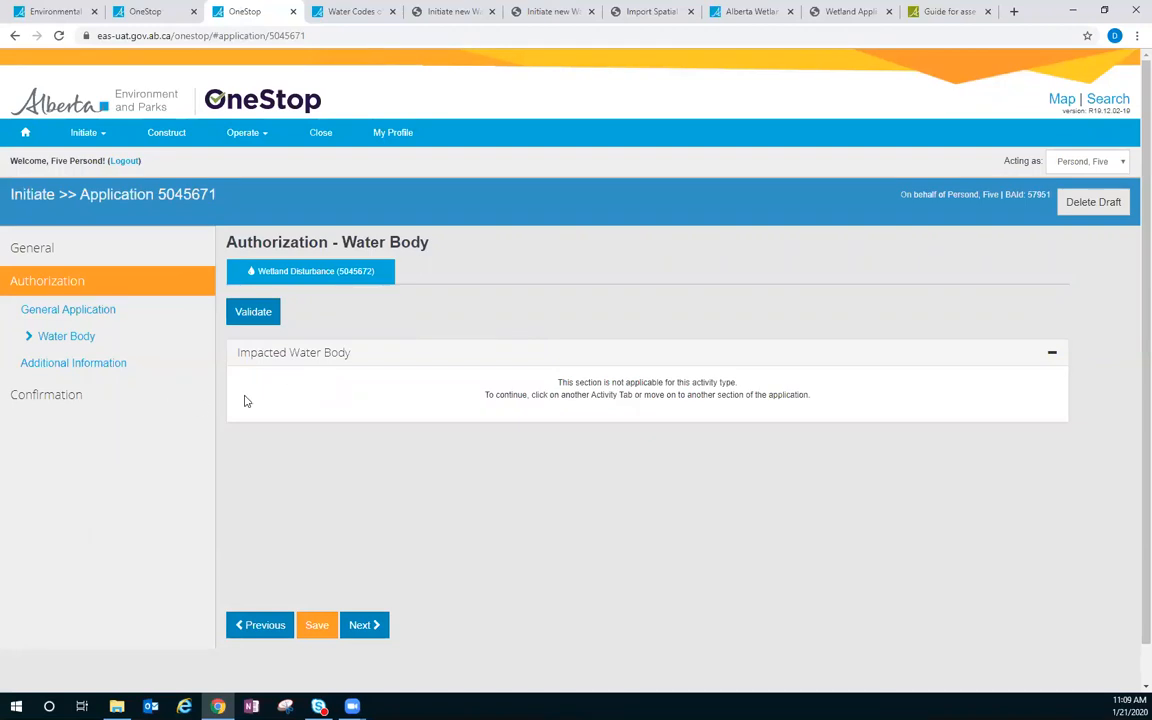
Under Additional Information, set the associated activity to "WAIF - Borrow pits, reservoirs, and dugouts, if the pit is 2500 cubic meters and under".
left_click(64, 366)
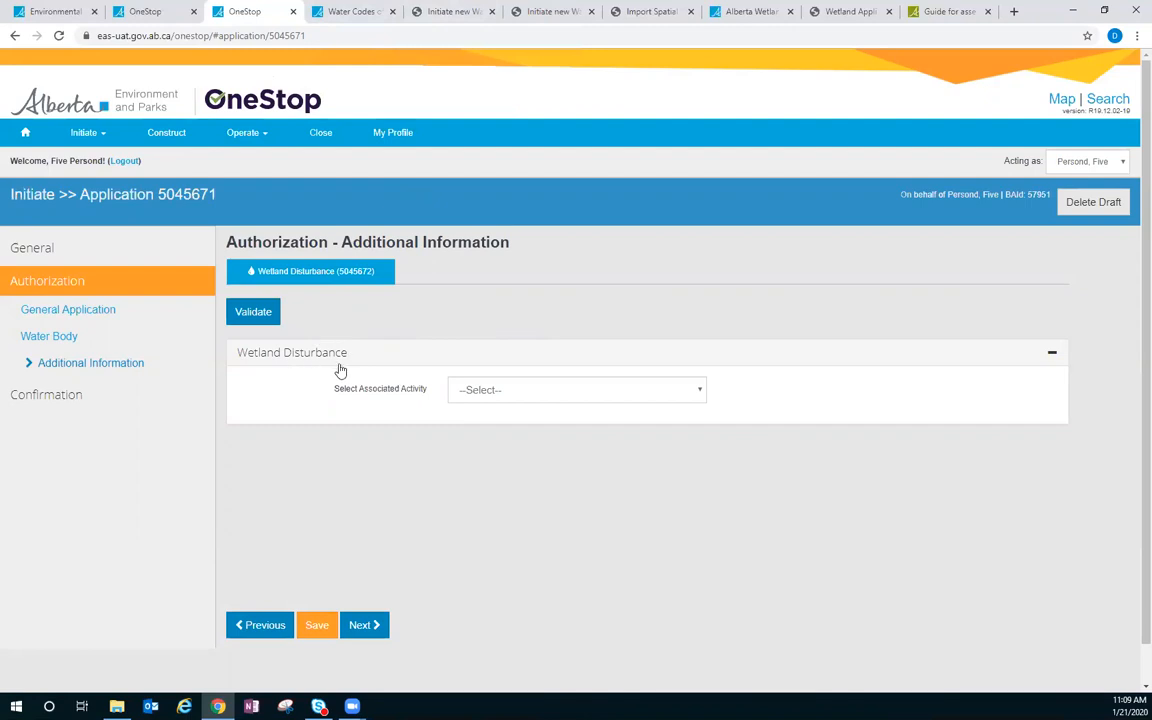
left_click(489, 390)
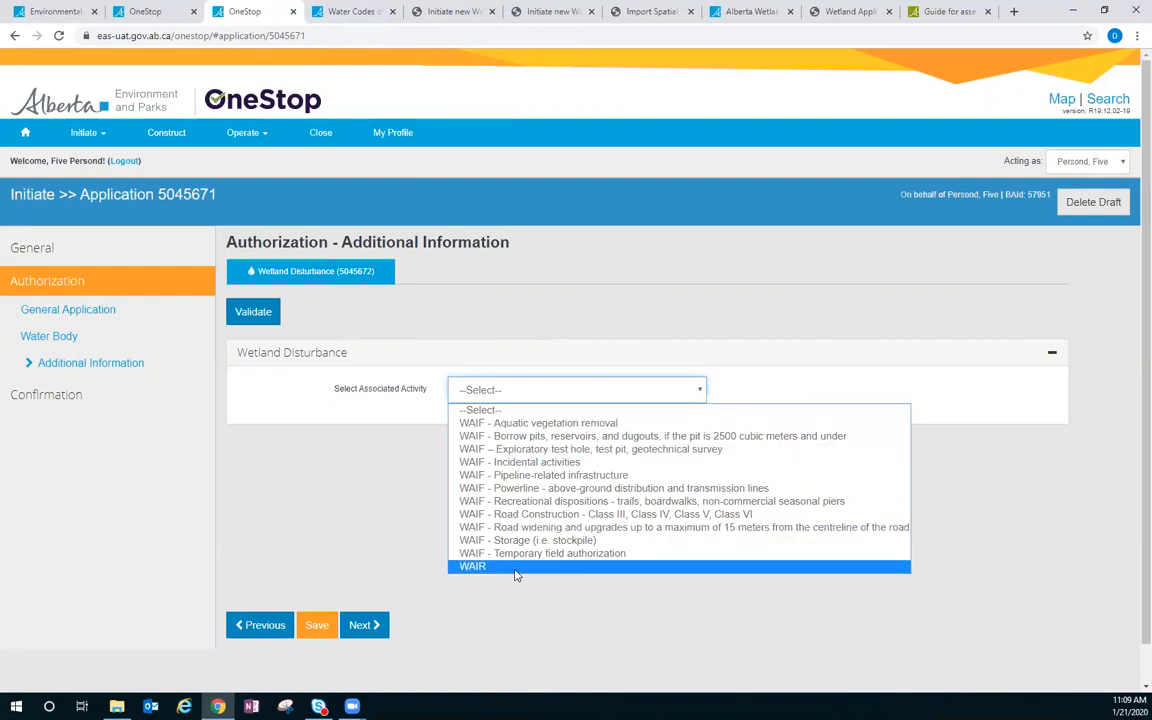
left_click(550, 438)
scroll(607, 416, "down", 3)
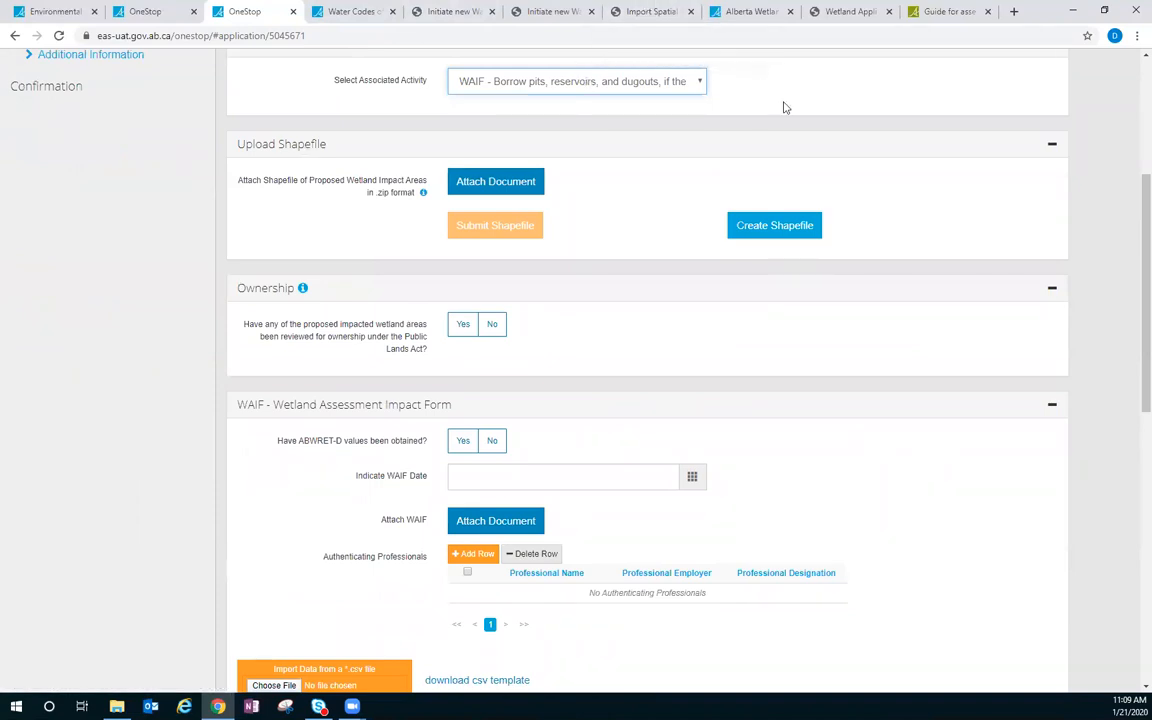
Consult the overview and shapefile rules in the Import Spatial Data into OneStop quick reference guide.
left_click(645, 13)
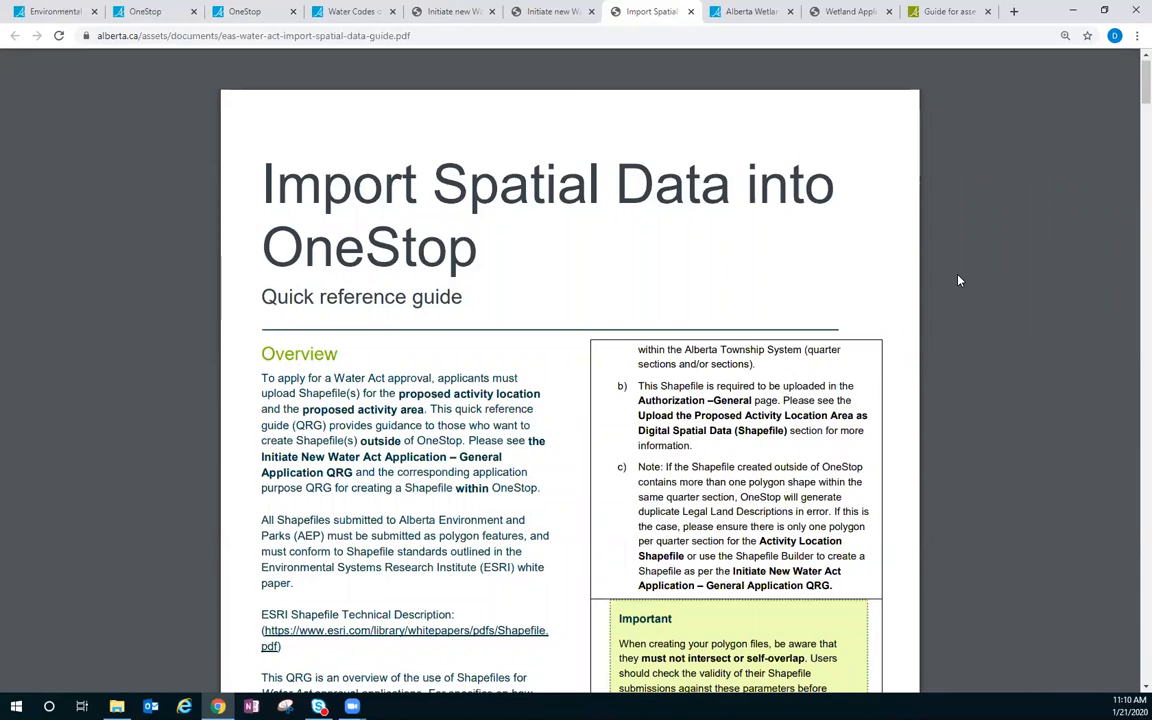
scroll(958, 281, "down", 1)
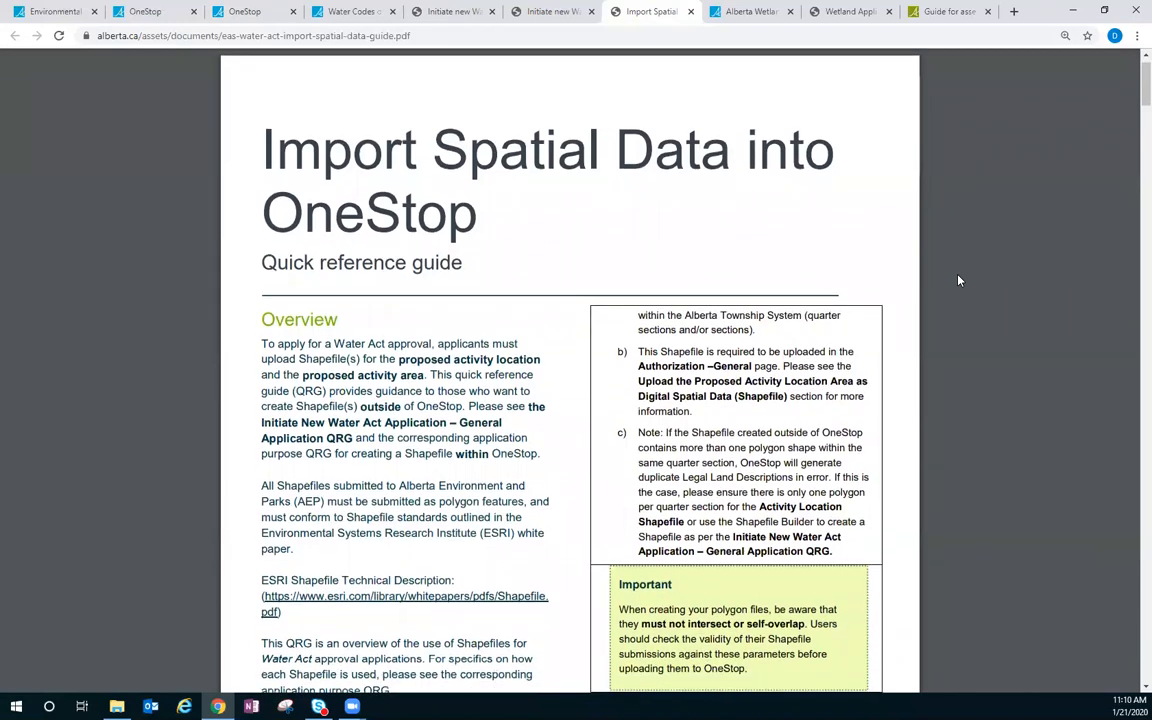
scroll(958, 281, "down", 3)
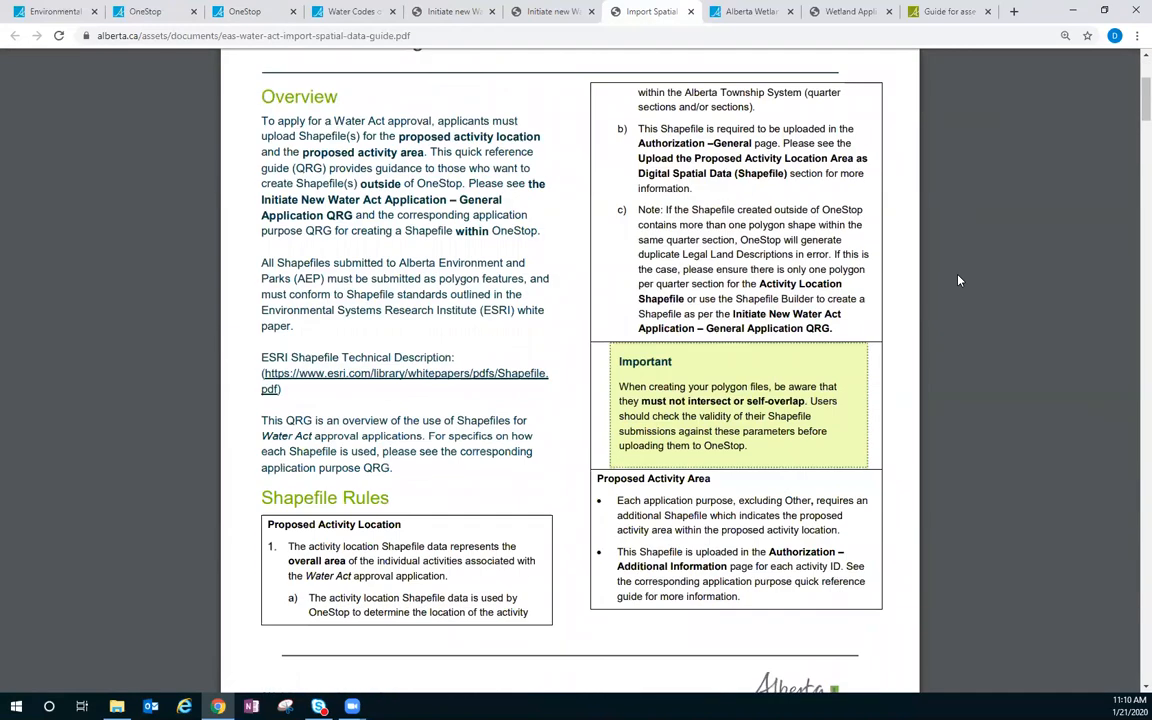
scroll(958, 281, "up", 3)
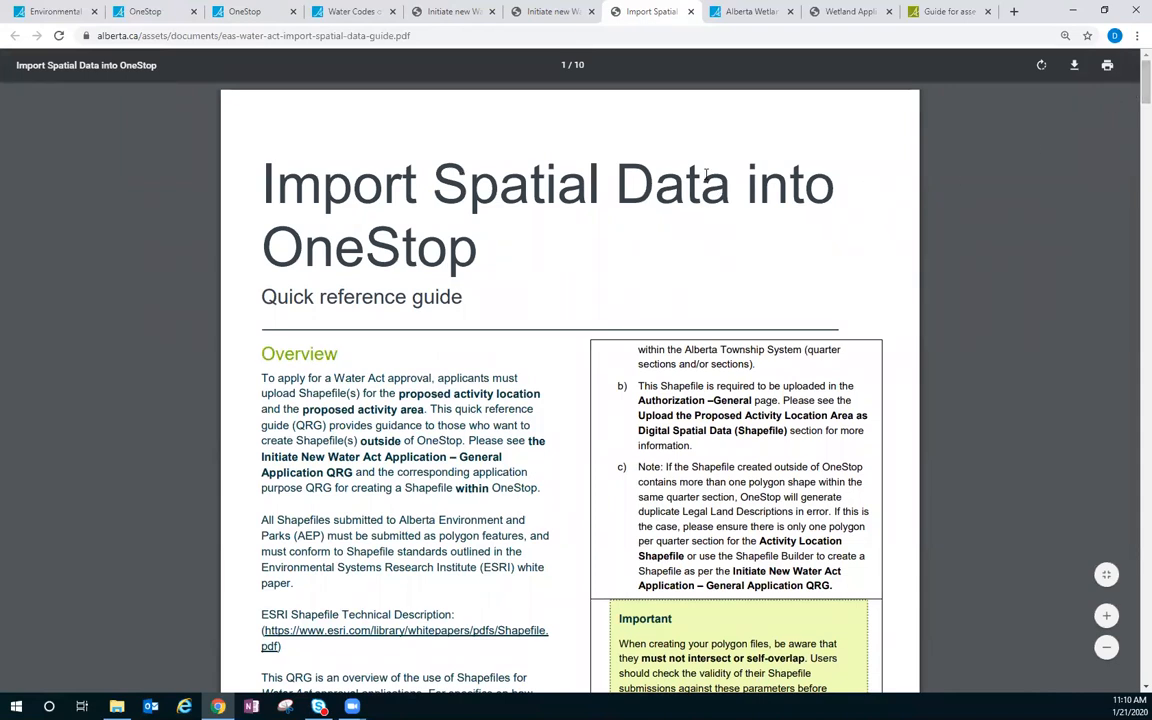
Attach Wetland_SW_13_035_19_W4.zip from the Downloads folder as the draft application's shapefile of proposed wetland impact areas.
left_click(248, 13)
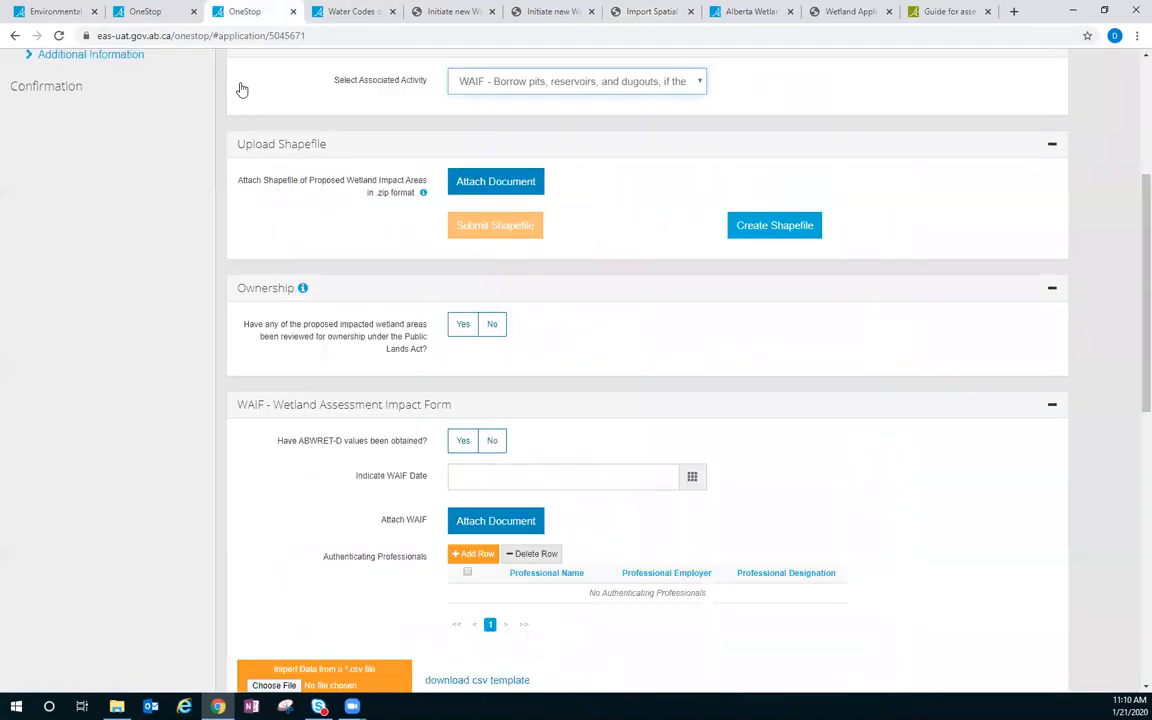
left_click(501, 190)
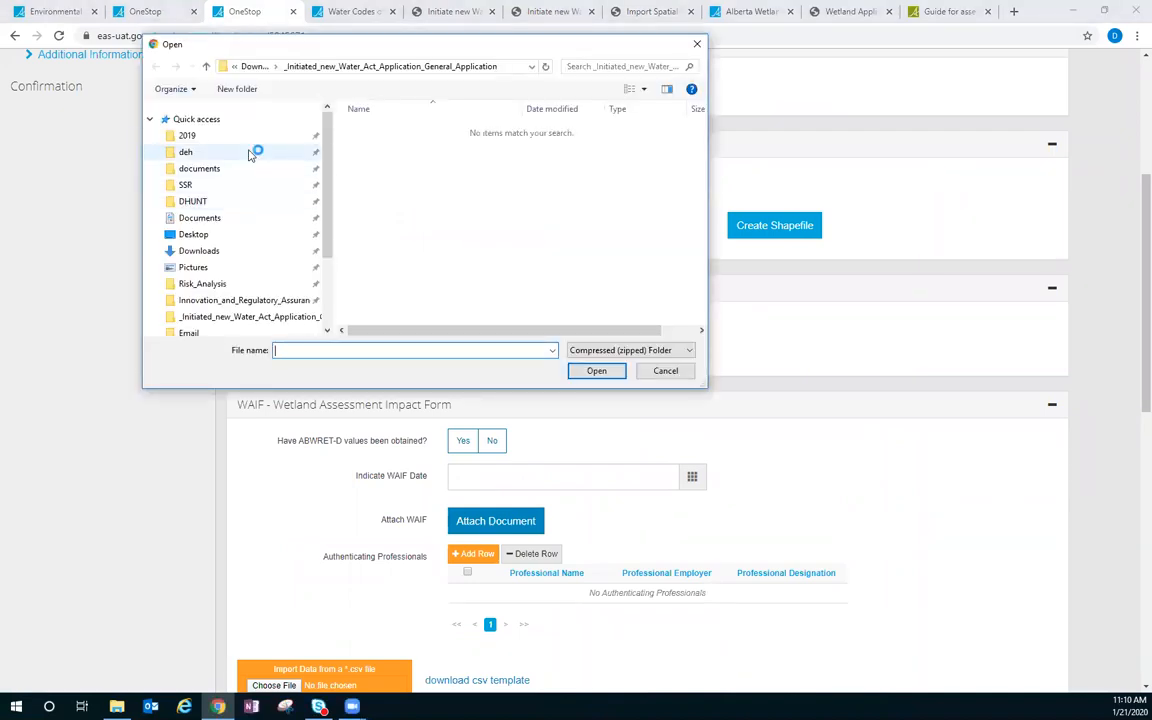
scroll(262, 184, "up", 5)
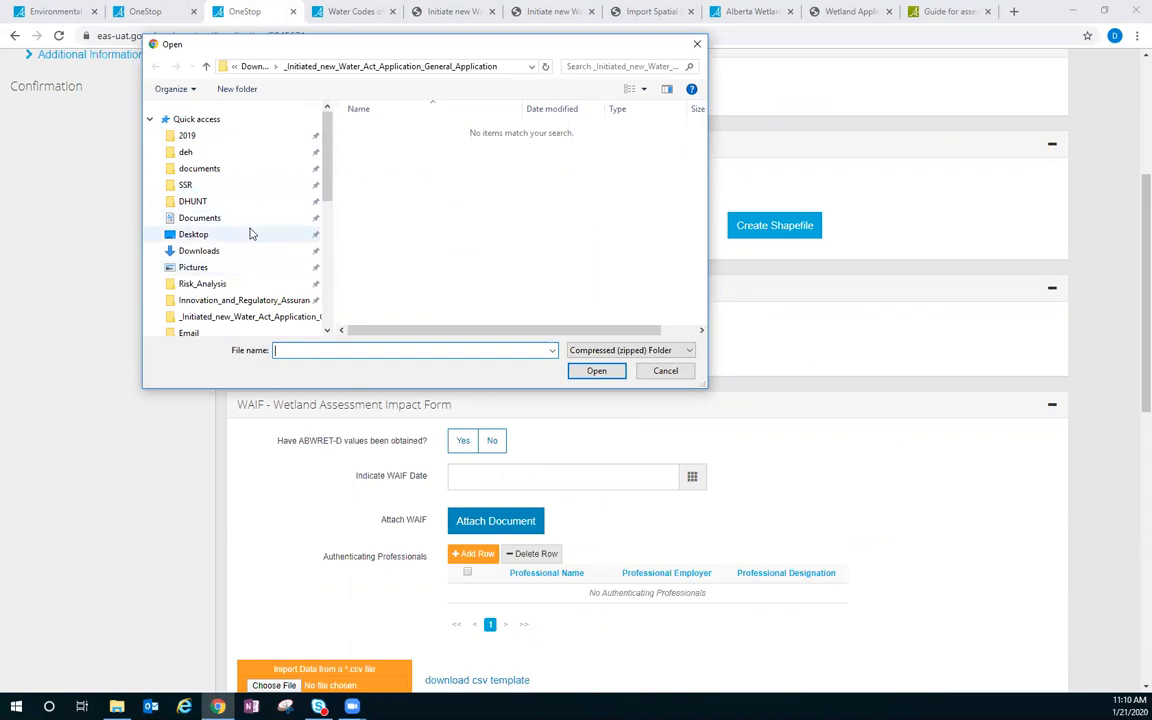
left_click(224, 252)
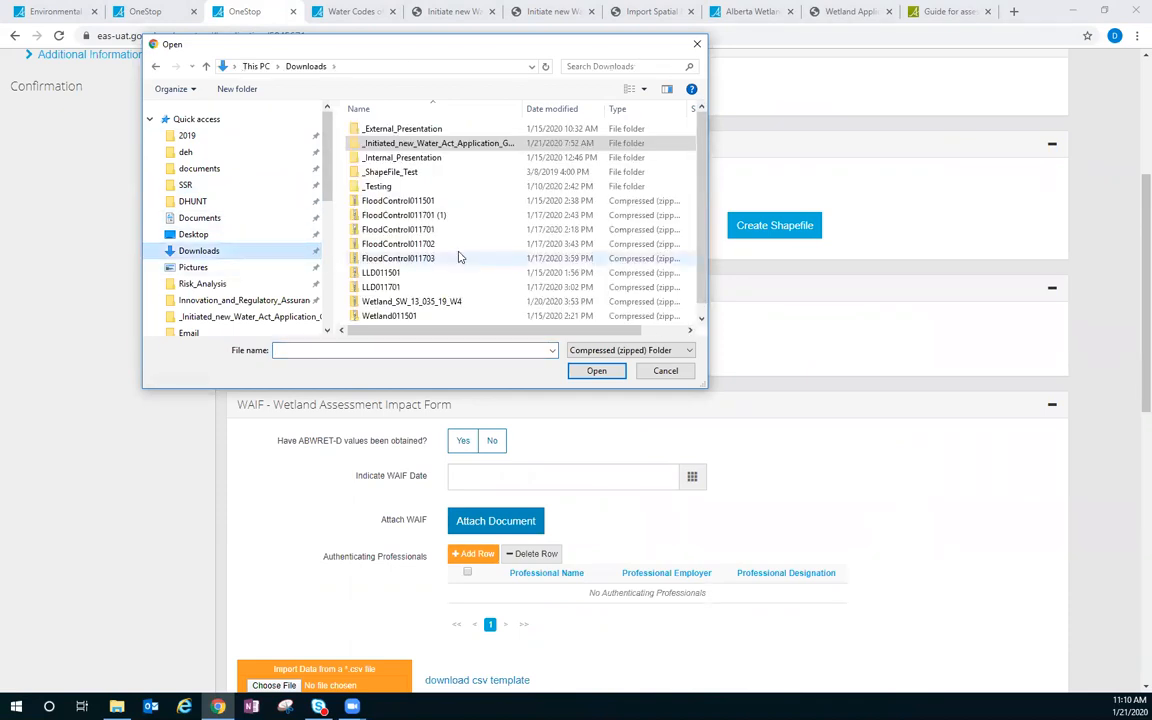
scroll(475, 247, "down", 1)
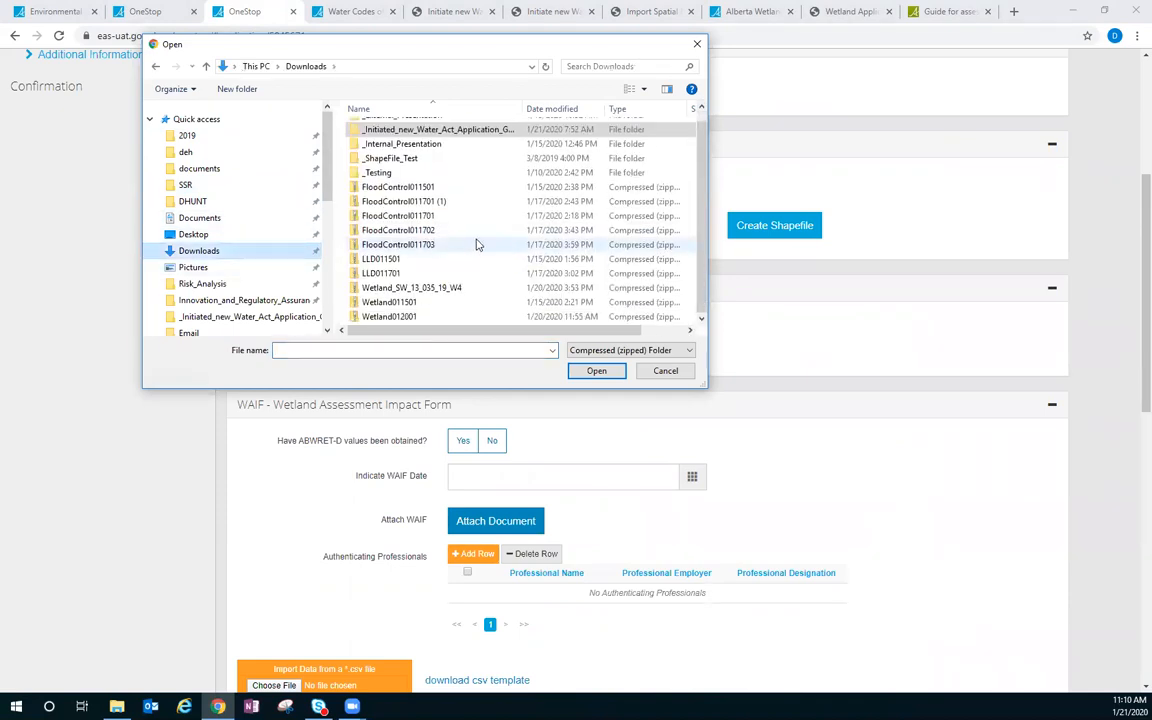
left_click(430, 288)
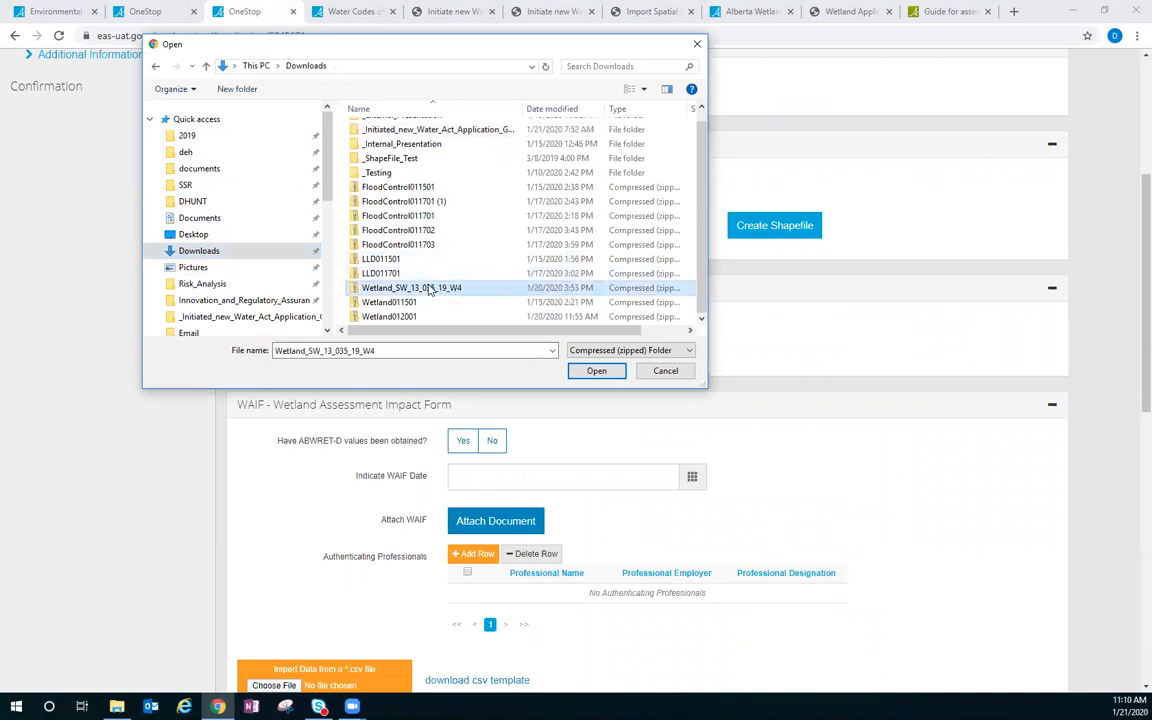
left_click(596, 370)
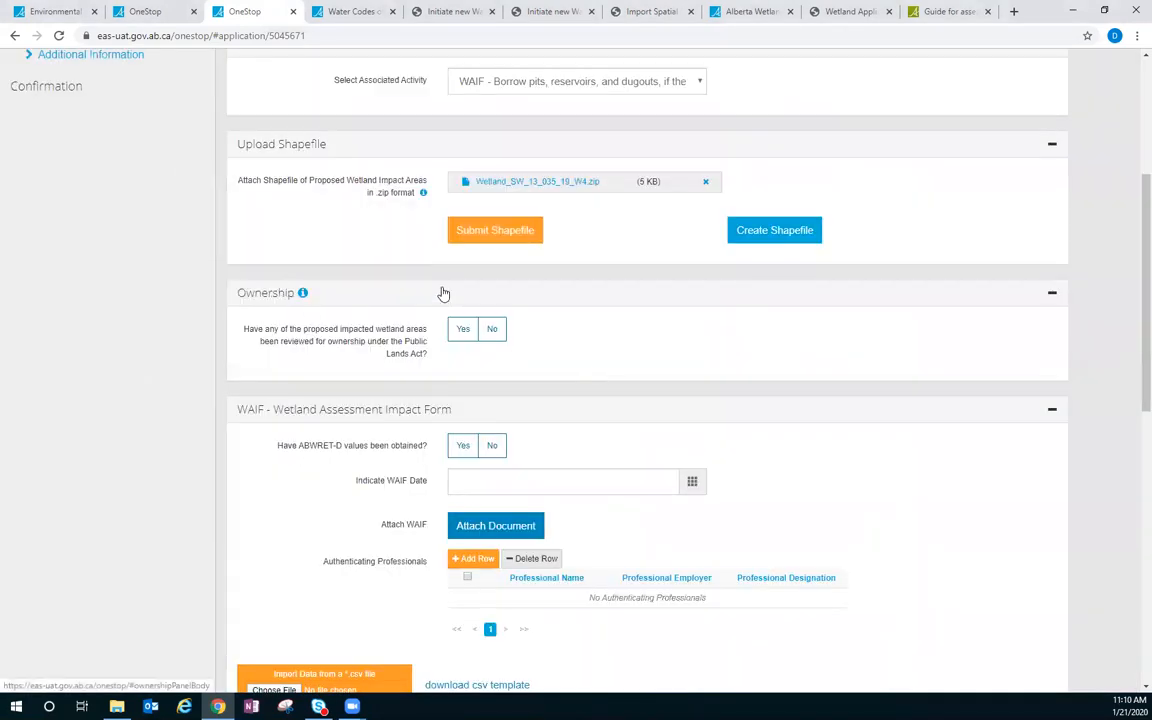
Submit the attached wetland shapefile for processing and look over the remaining Ownership and WAIF sections.
left_click(475, 232)
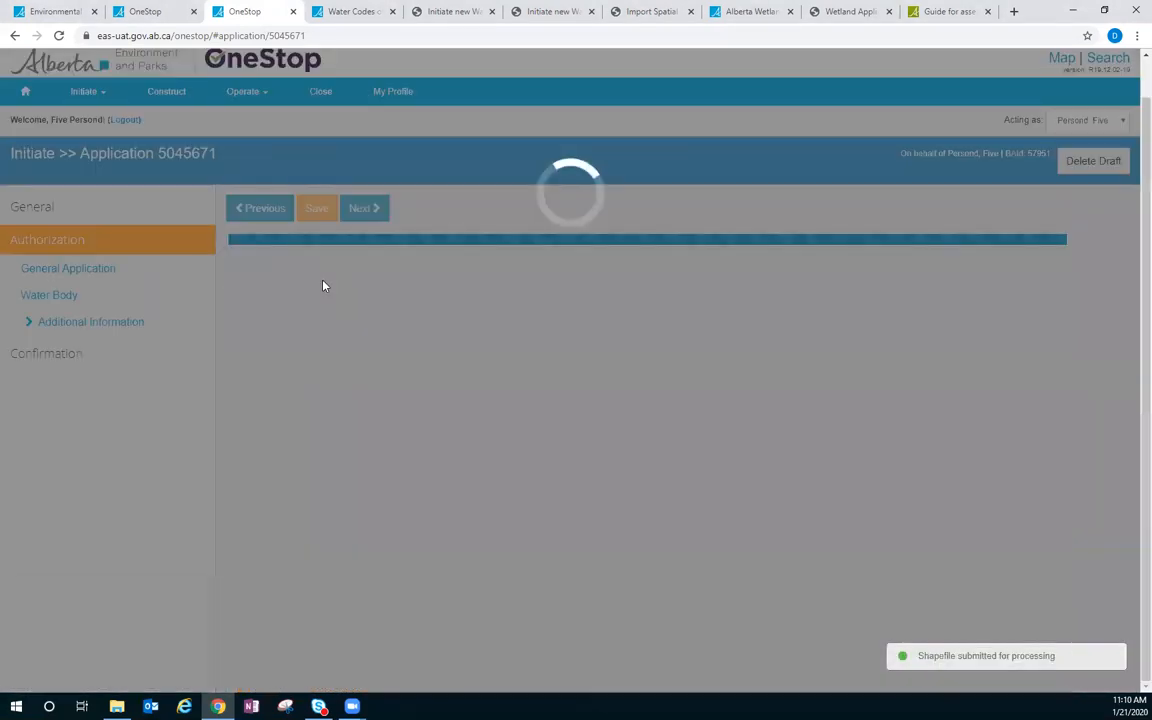
scroll(491, 330, "down", 3)
scroll(662, 62, "up", 2)
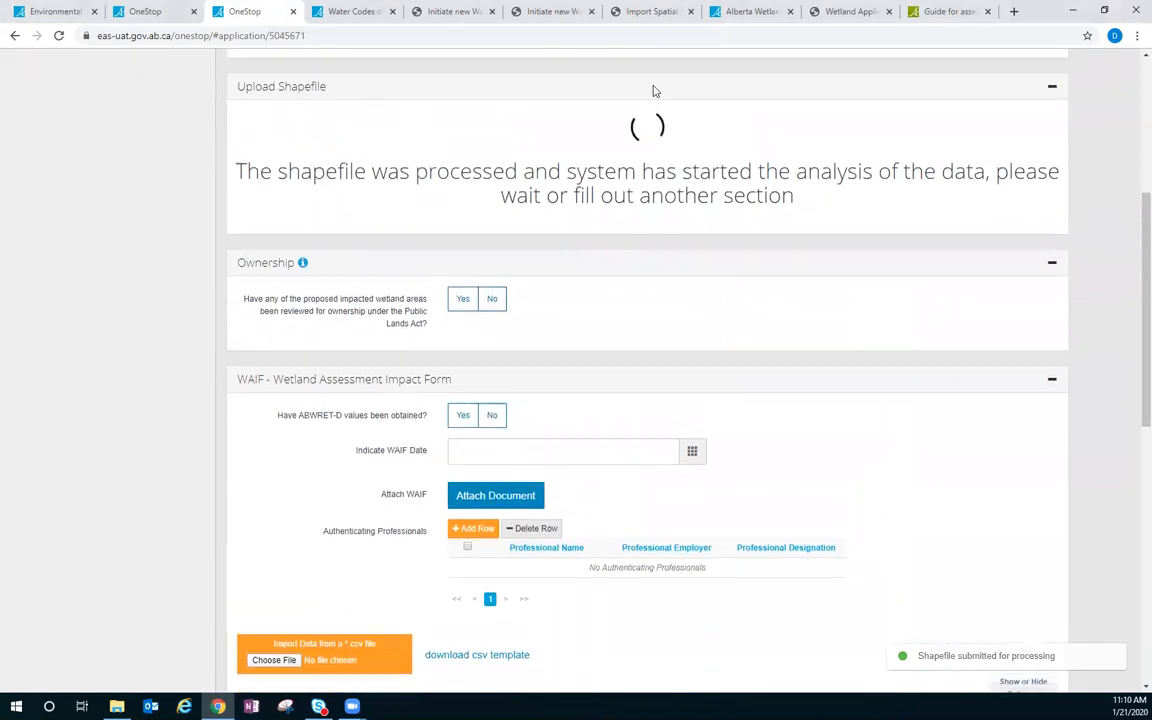
scroll(514, 321, "down", 3)
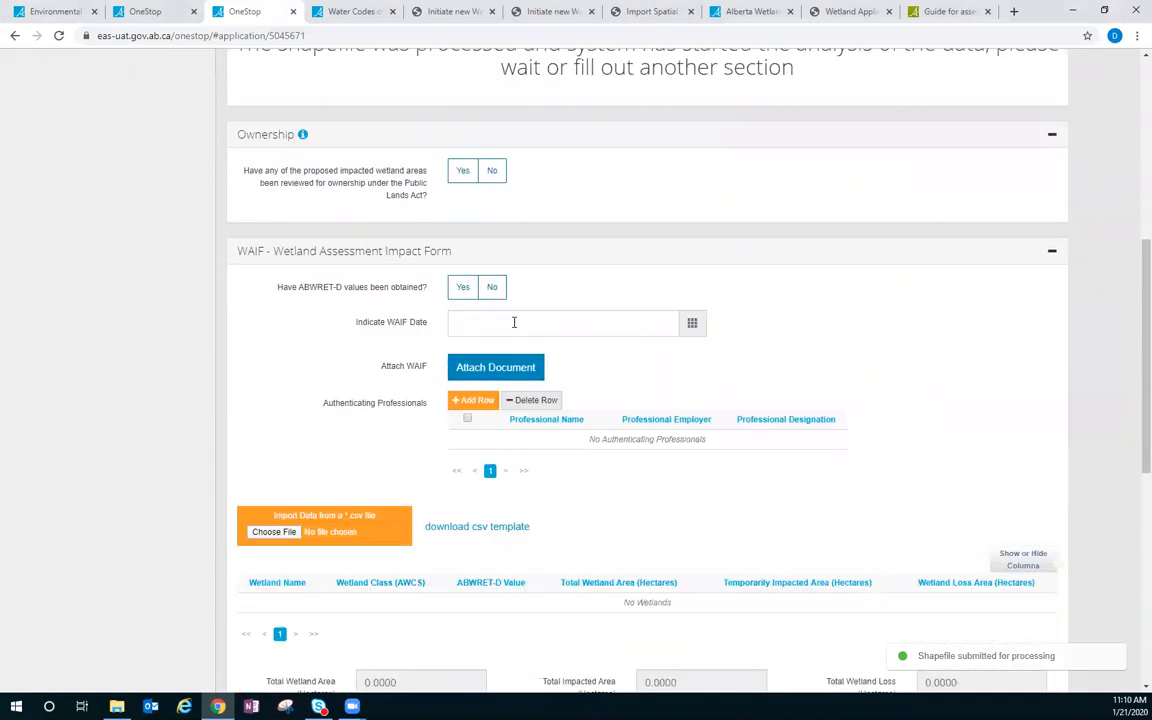
Check the Ownership help and the Guide for assessing permanence of wetland basins, and answer No to the Public Lands Act ownership review question.
scroll(404, 373, "up", 2)
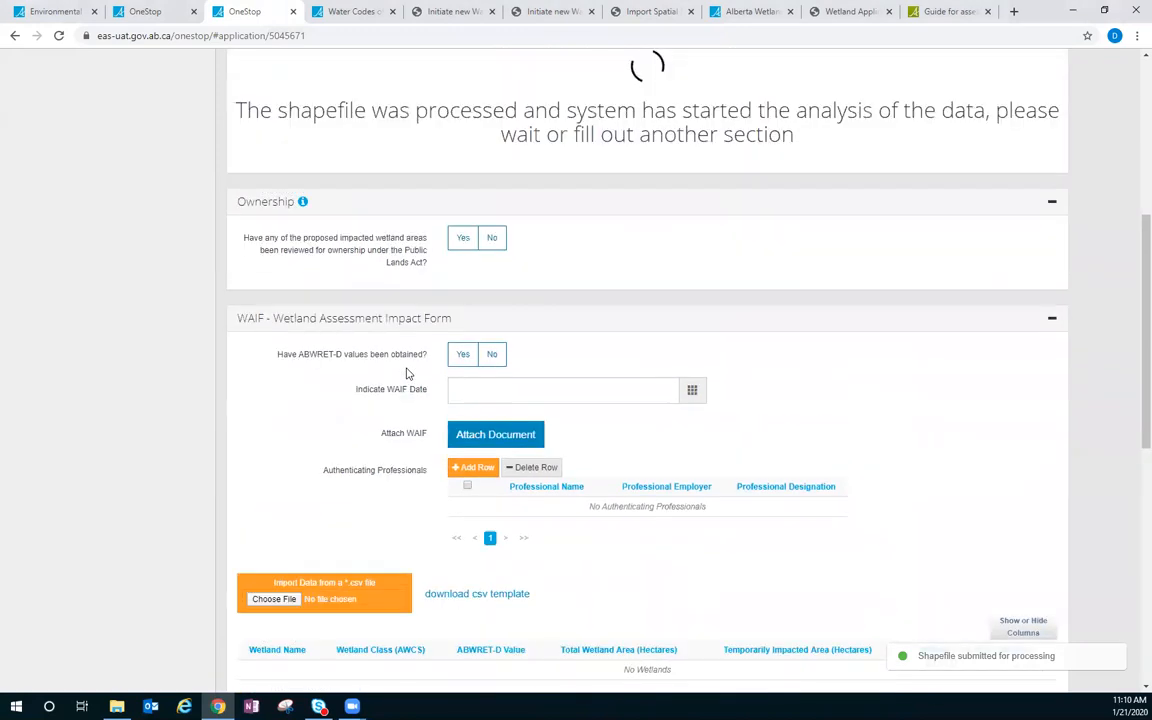
mouse_move(301, 235)
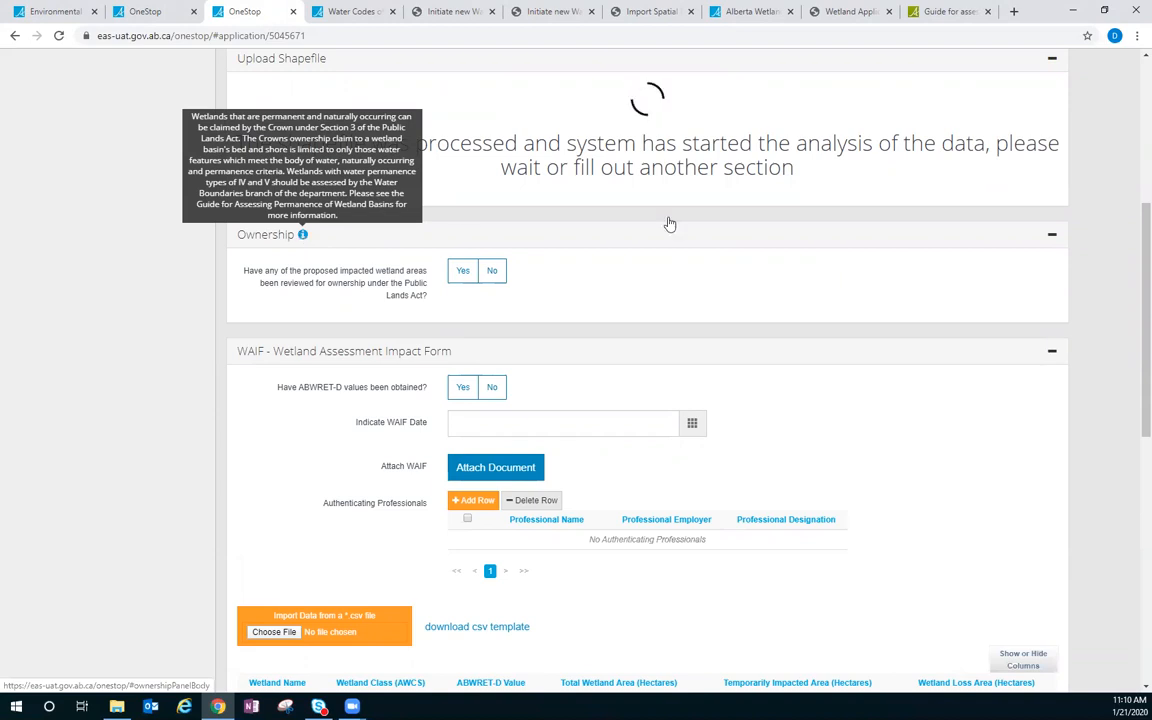
left_click(968, 12)
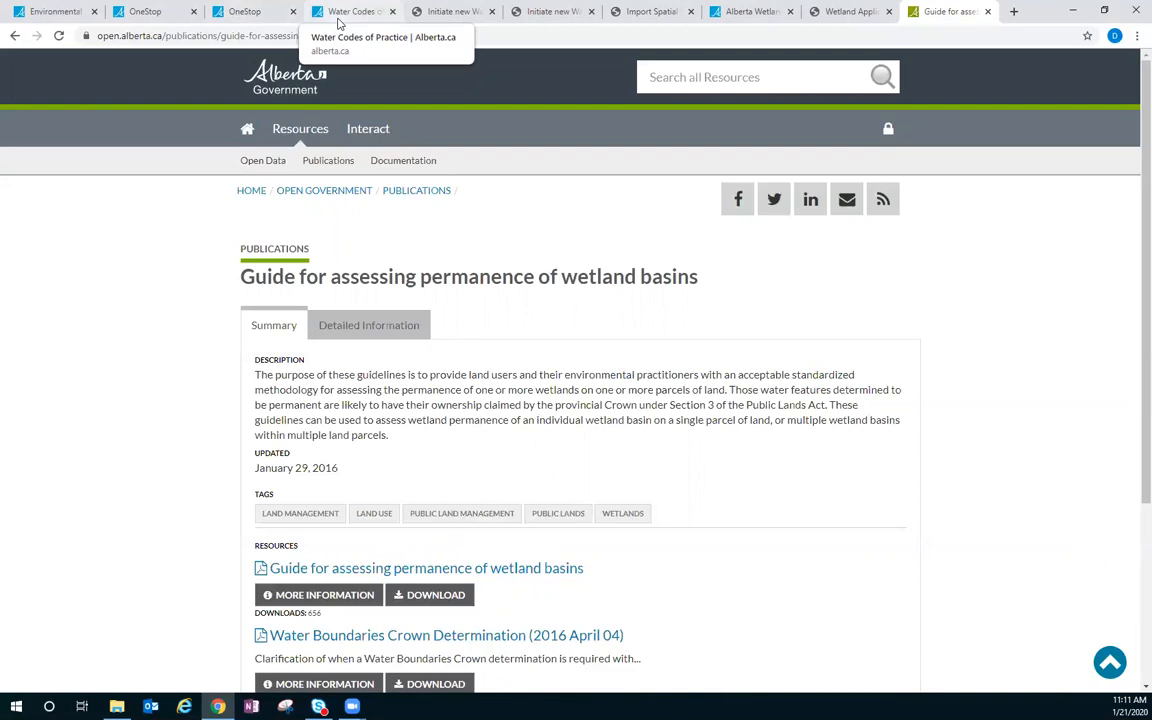
left_click(238, 14)
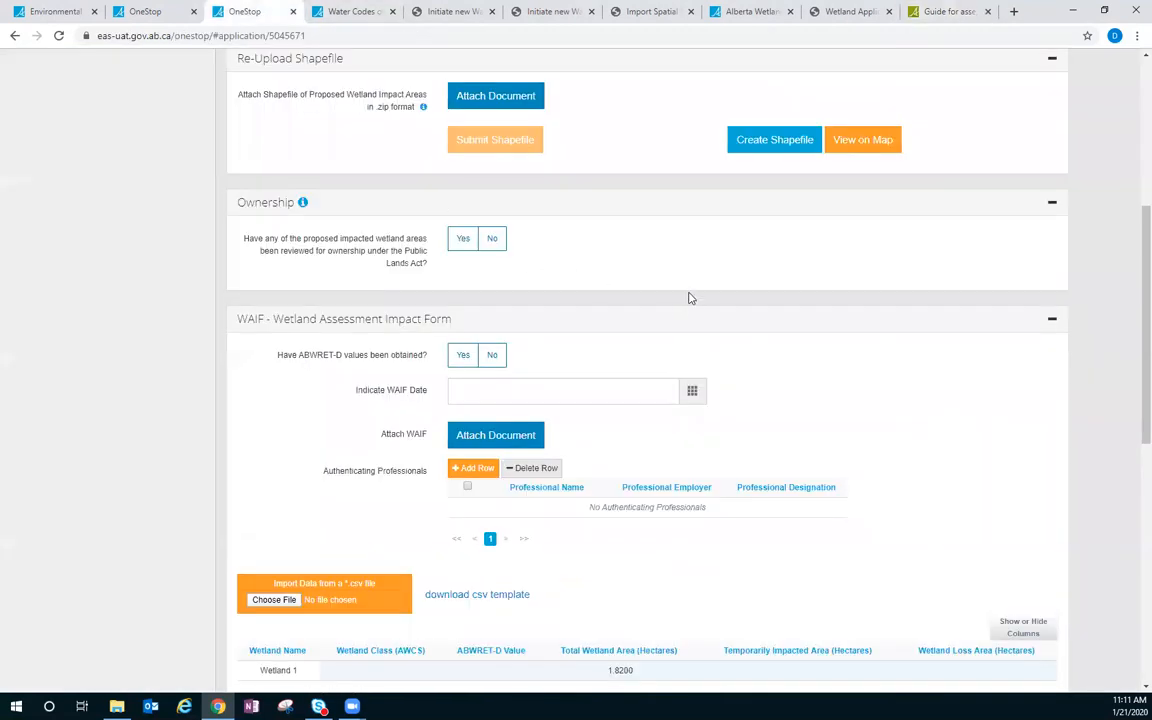
left_click(465, 259)
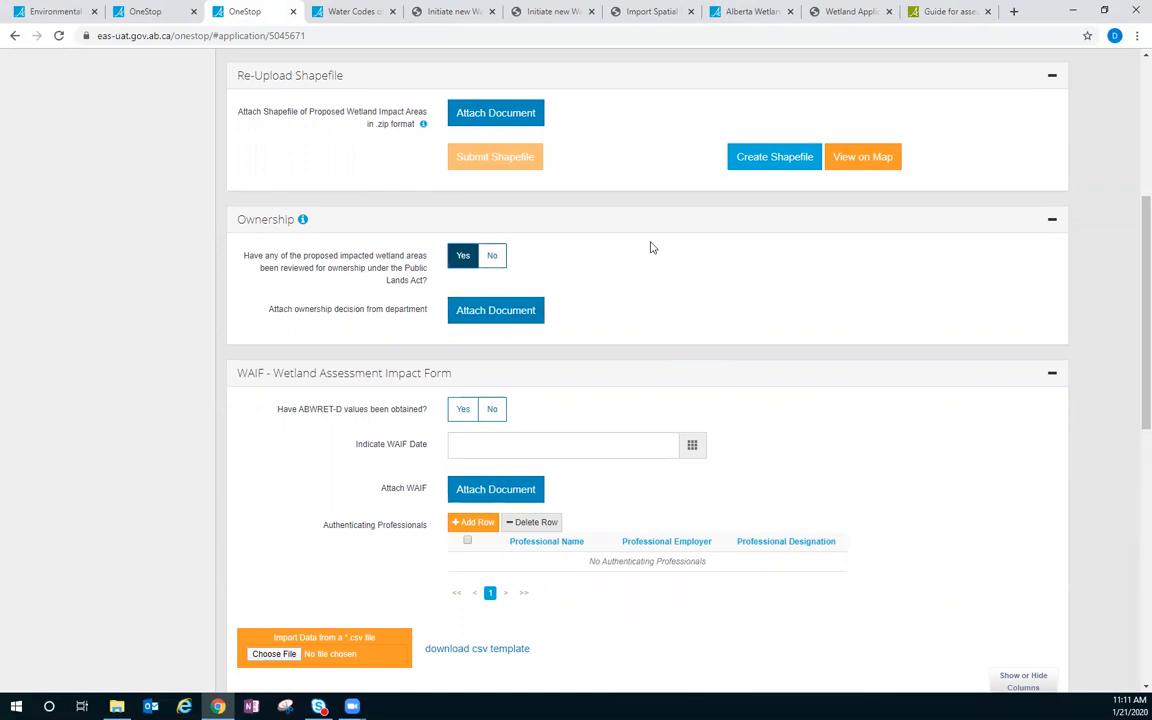
left_click(492, 256)
Answer Yes to ABWRET-D values obtained and attach ABWRET-D_Results from the _Initiated_new_Water_Act_Application_General_Application folder in Downloads.
scroll(672, 236, "down", 3)
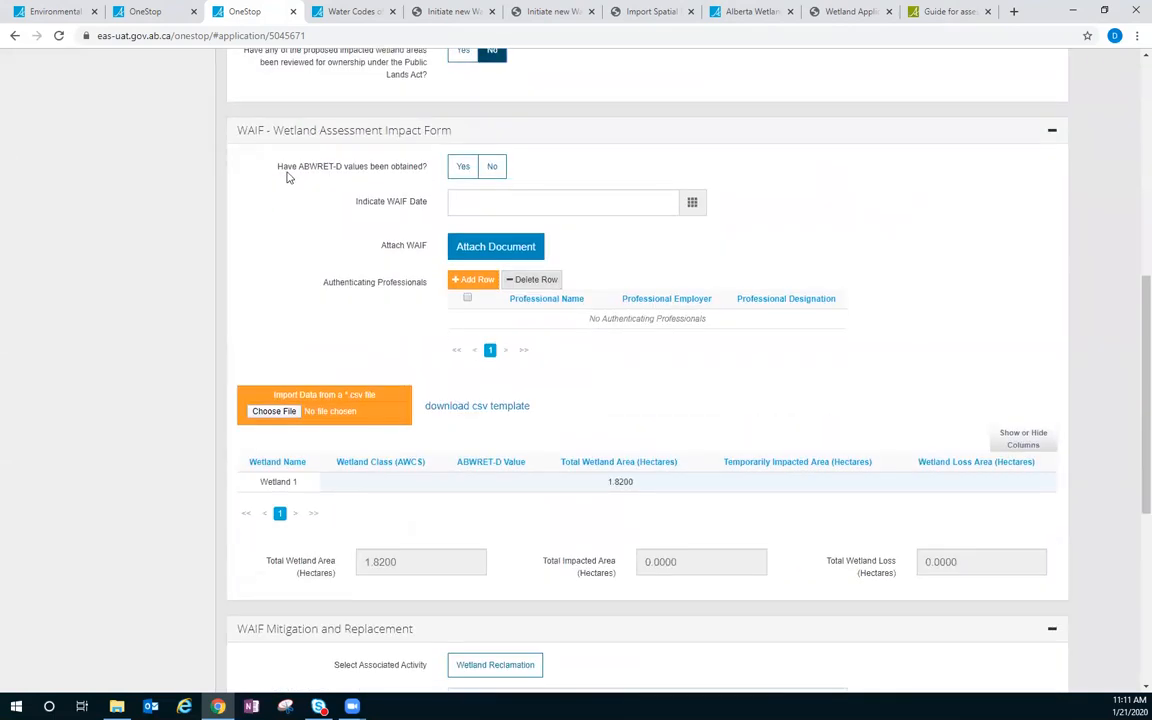
left_click(463, 168)
left_click(469, 205)
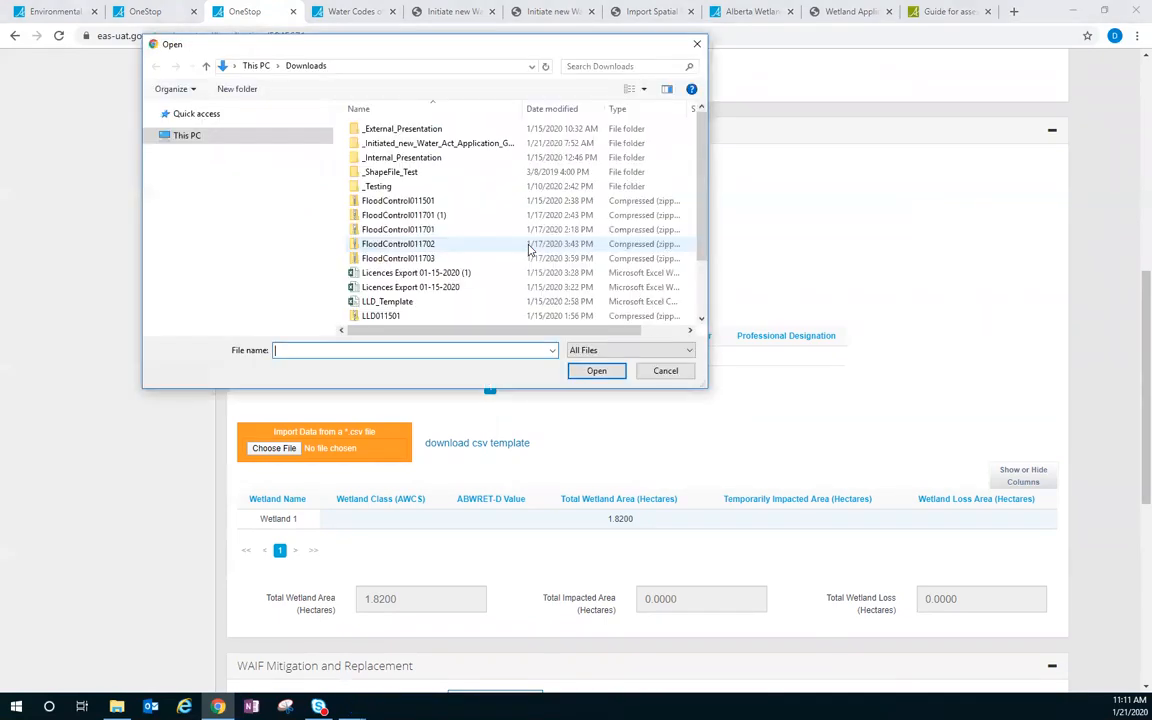
scroll(465, 281, "down", 2)
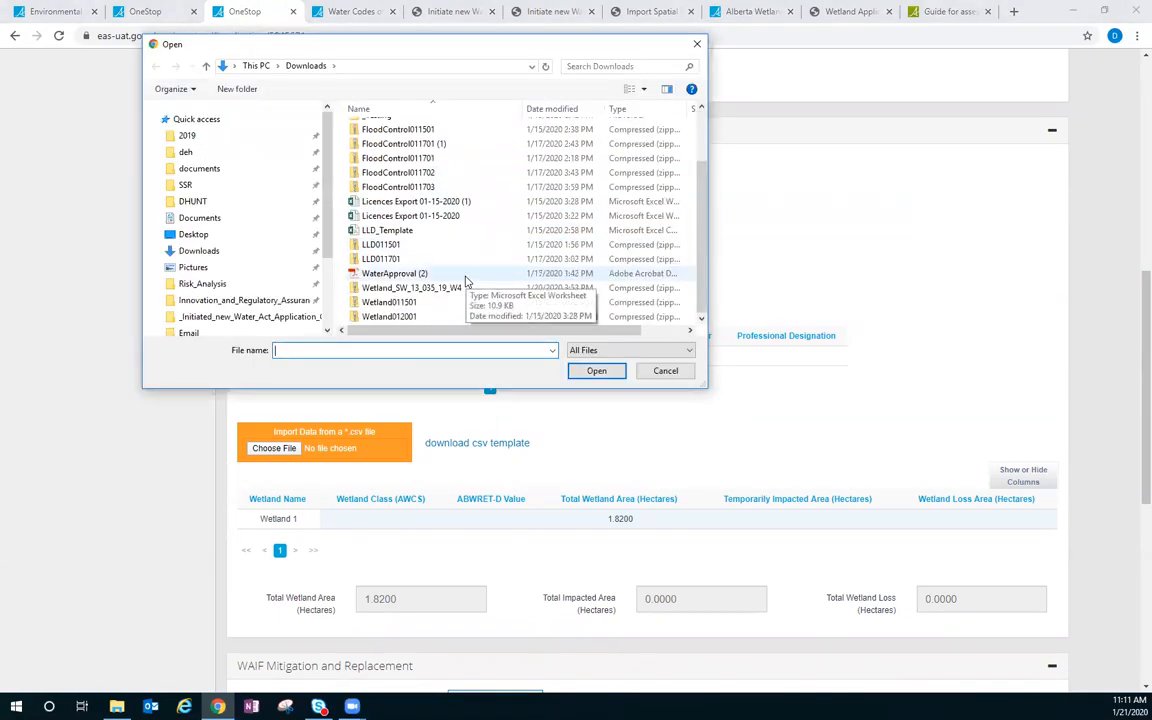
scroll(465, 281, "up", 3)
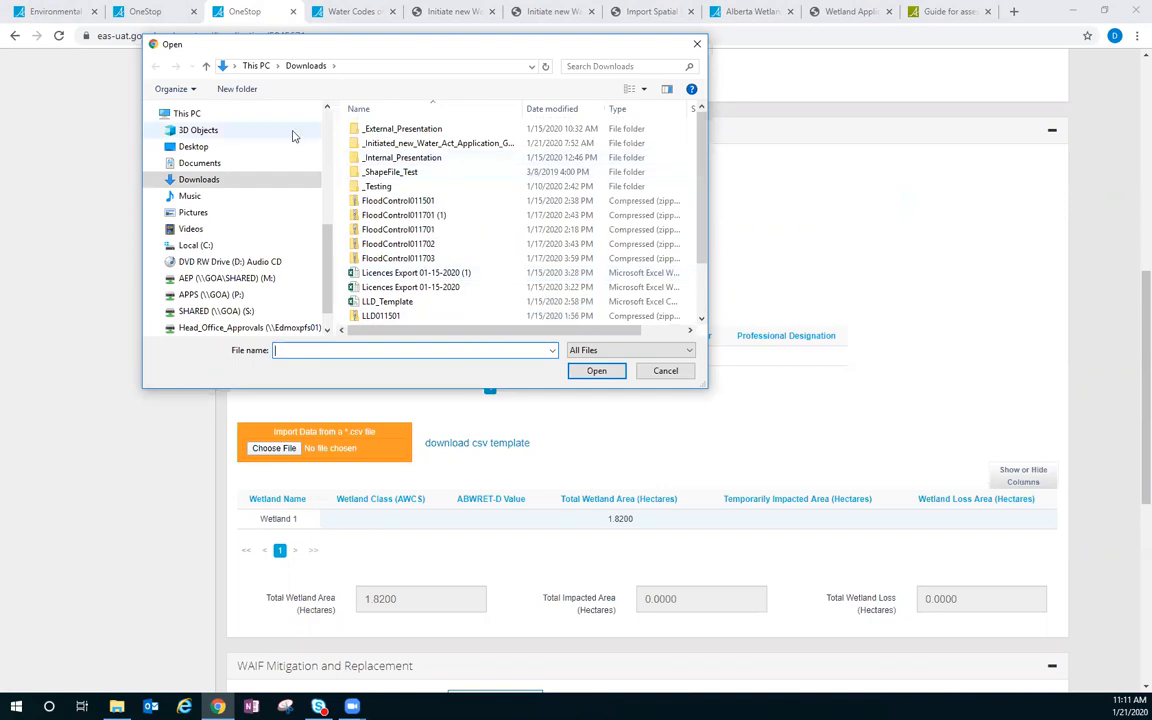
left_click(228, 181)
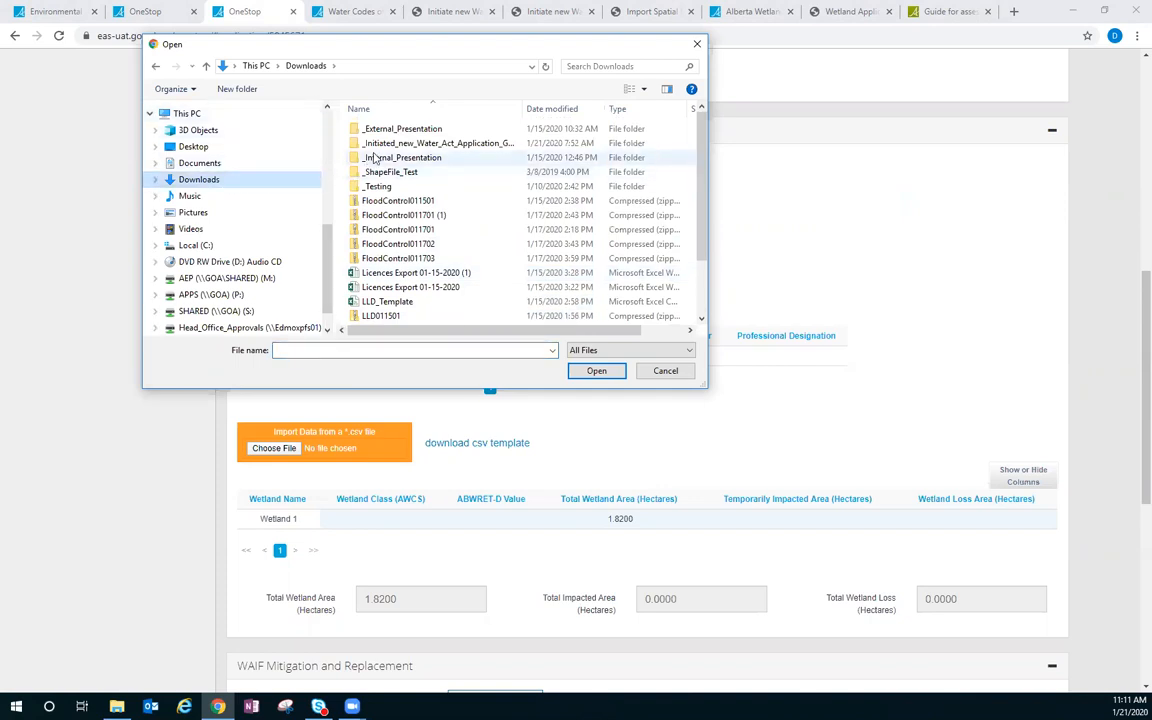
double_click(376, 145)
left_click(380, 144)
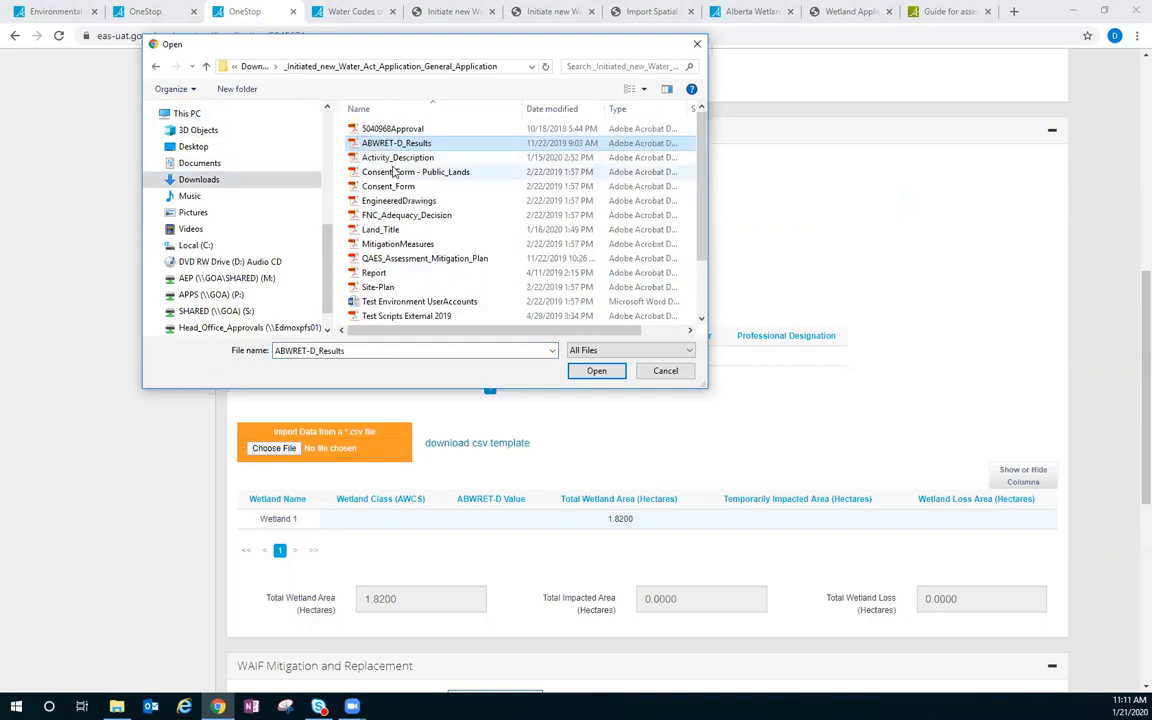
double_click(393, 145)
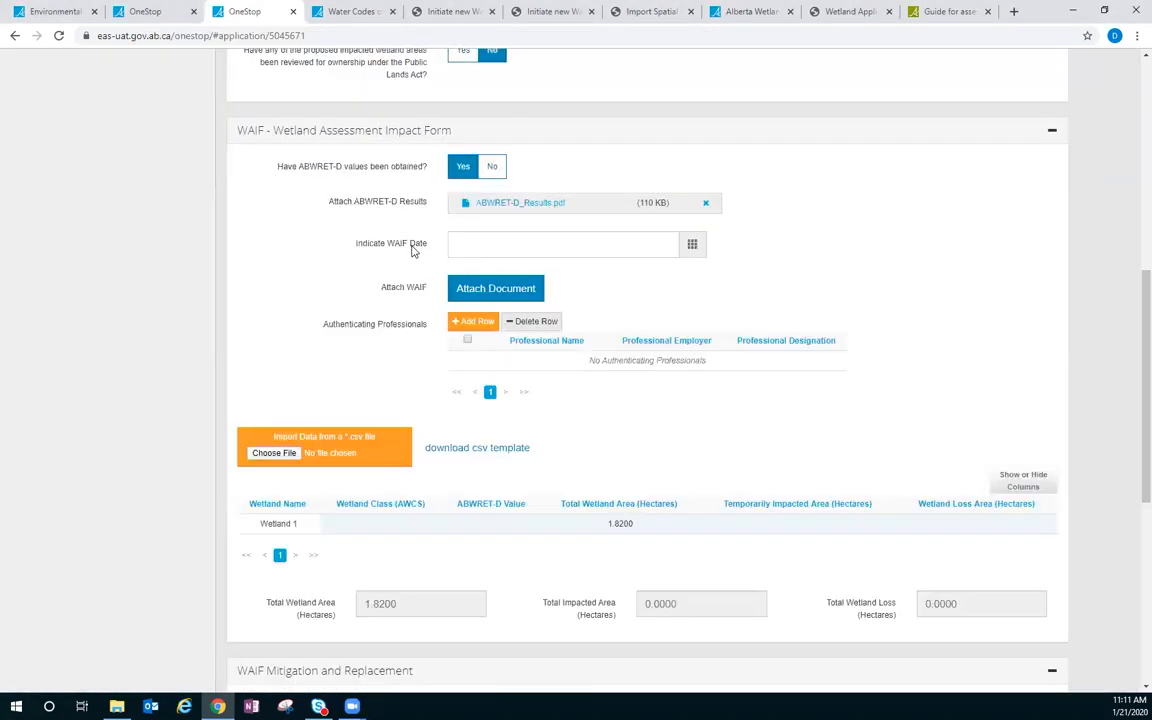
Set the WAIF date to 10/21/2019.
left_click(695, 248)
left_click(463, 84)
left_click(462, 84)
left_click(462, 84)
left_click(480, 176)
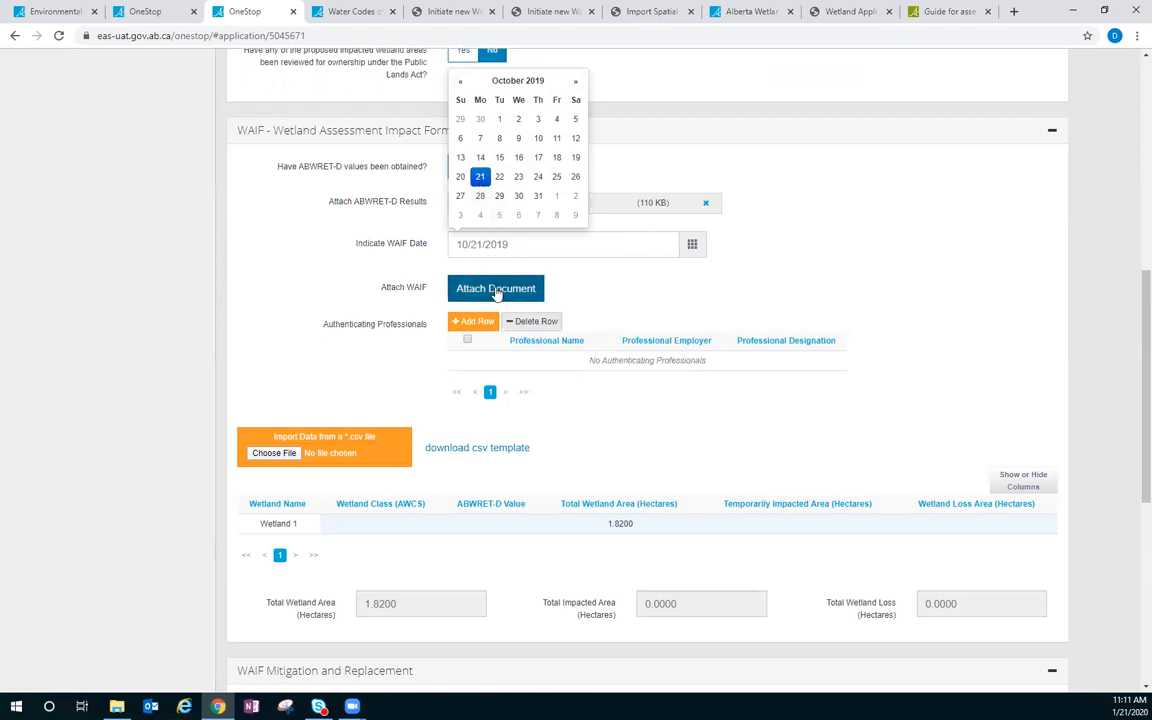
Attach the WAIF PDF as the wetland assessment impact form document.
left_click(497, 291)
left_click(497, 290)
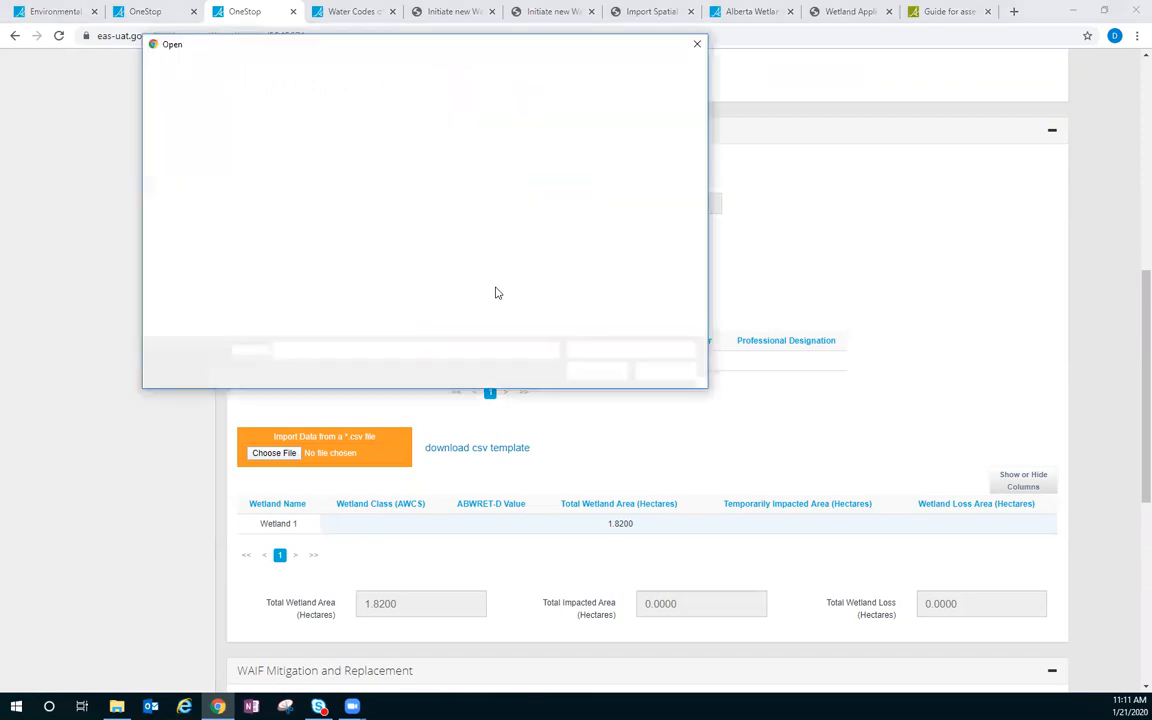
scroll(450, 277, "down", 2)
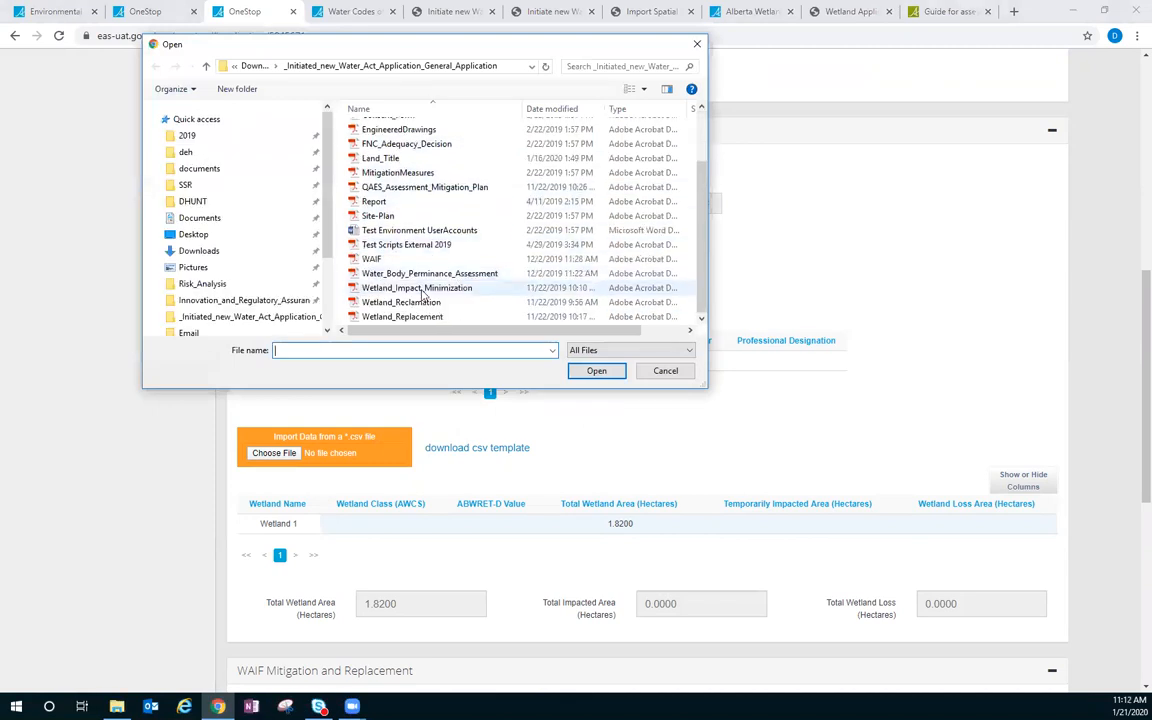
left_click(380, 255)
left_click(596, 371)
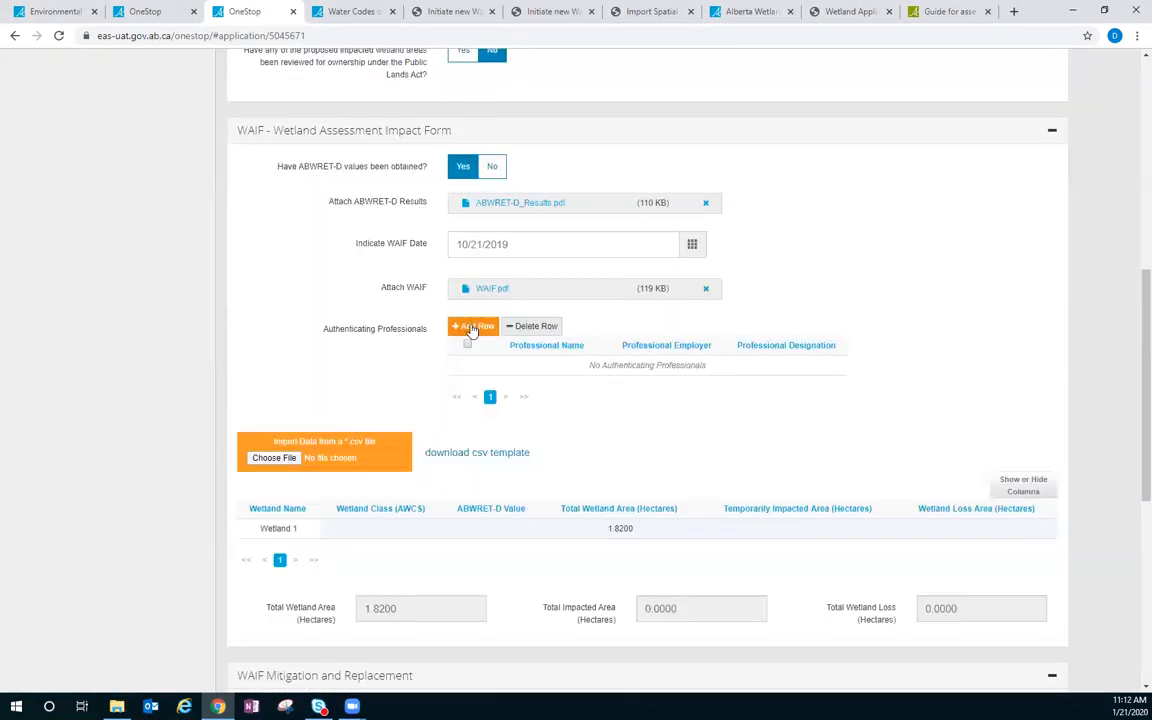
Add an authenticating professional with the person's name, employer Wetland Specialists and designation Professional Agrologist.
left_click(473, 328)
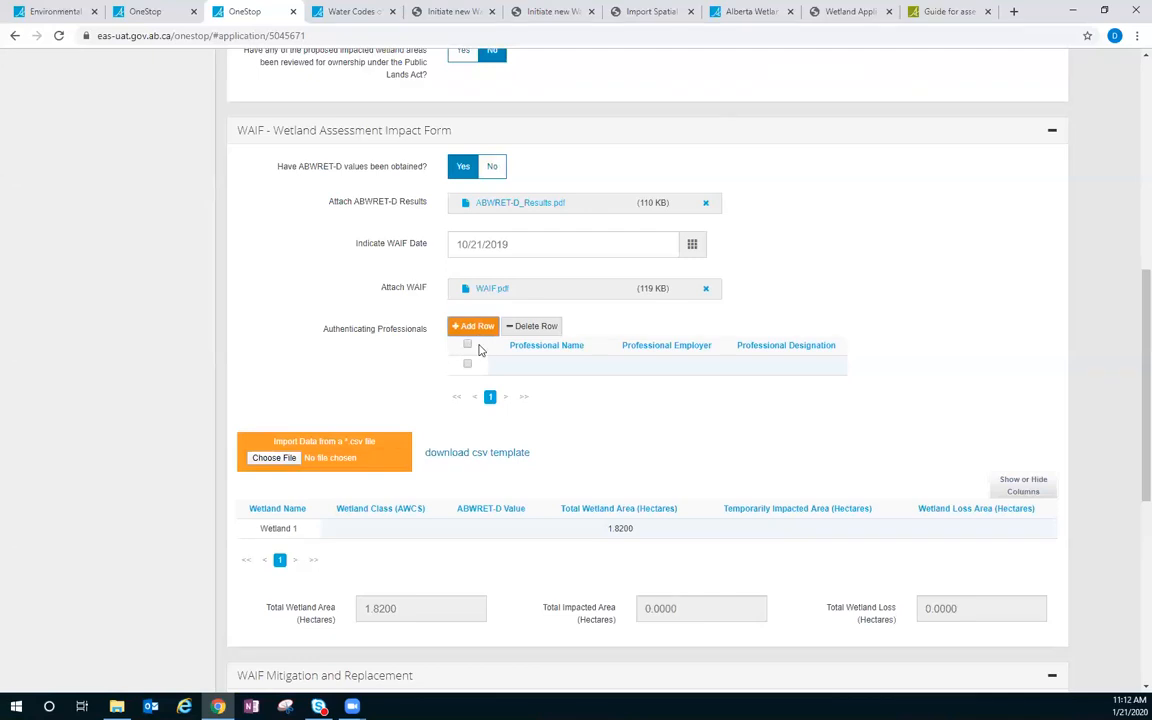
left_click(520, 363)
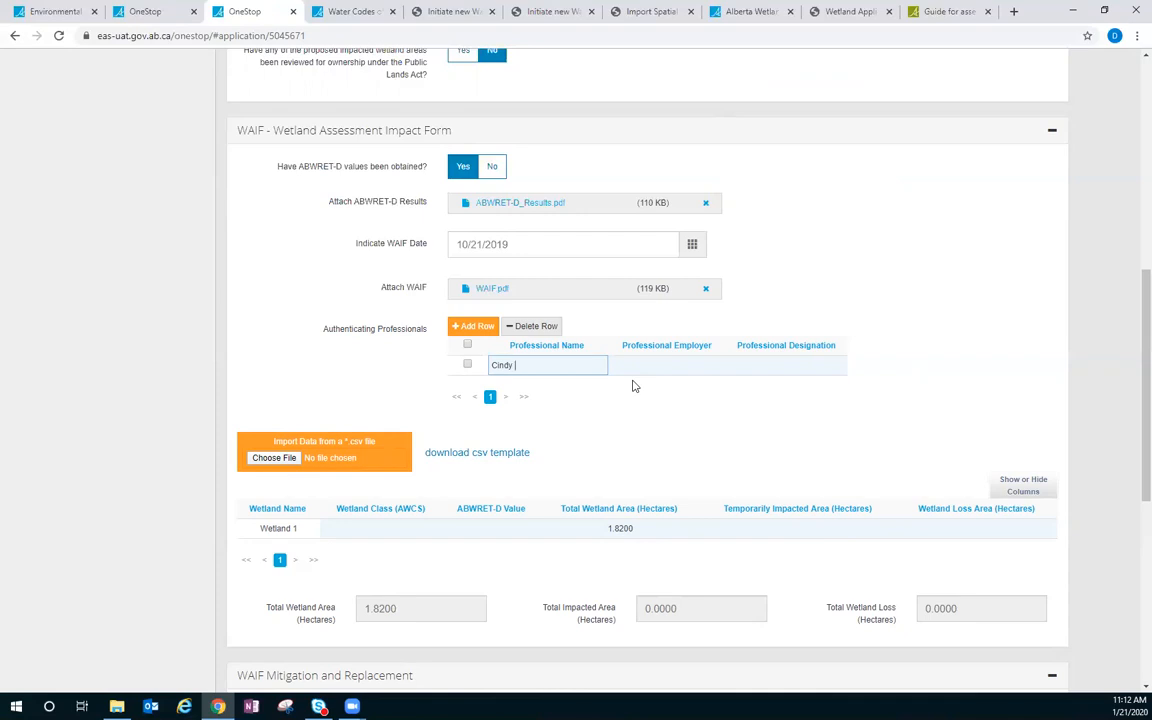
key("Tab")
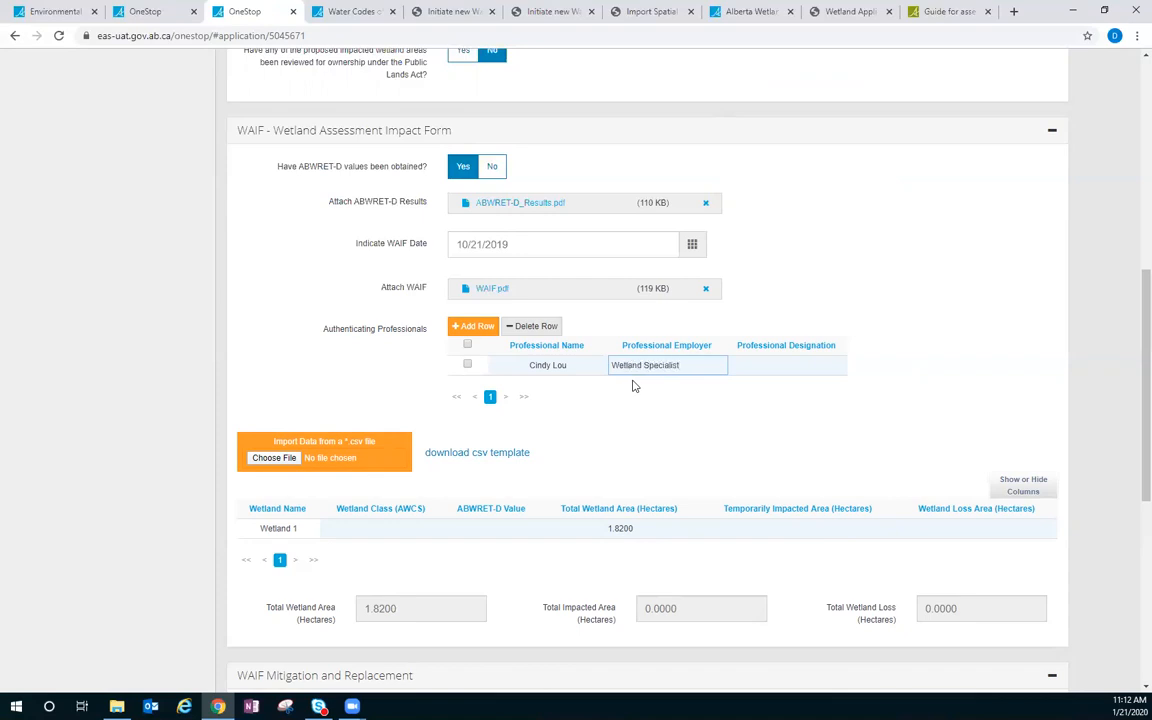
left_click(788, 368)
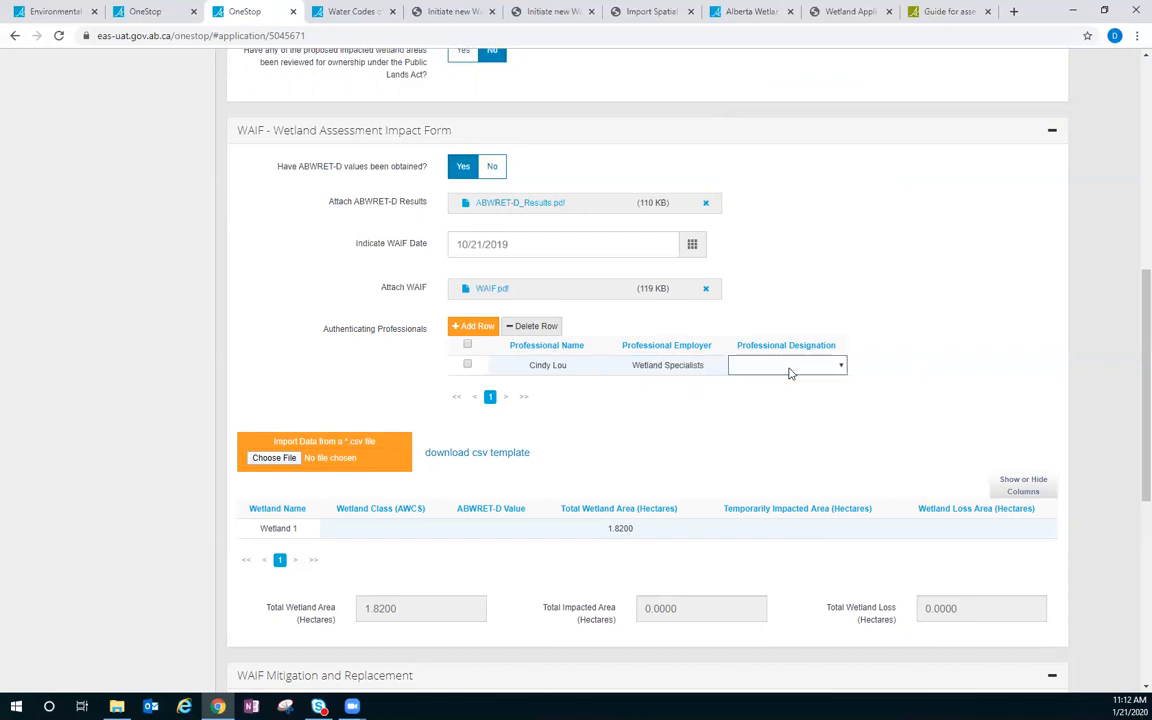
left_click(790, 372)
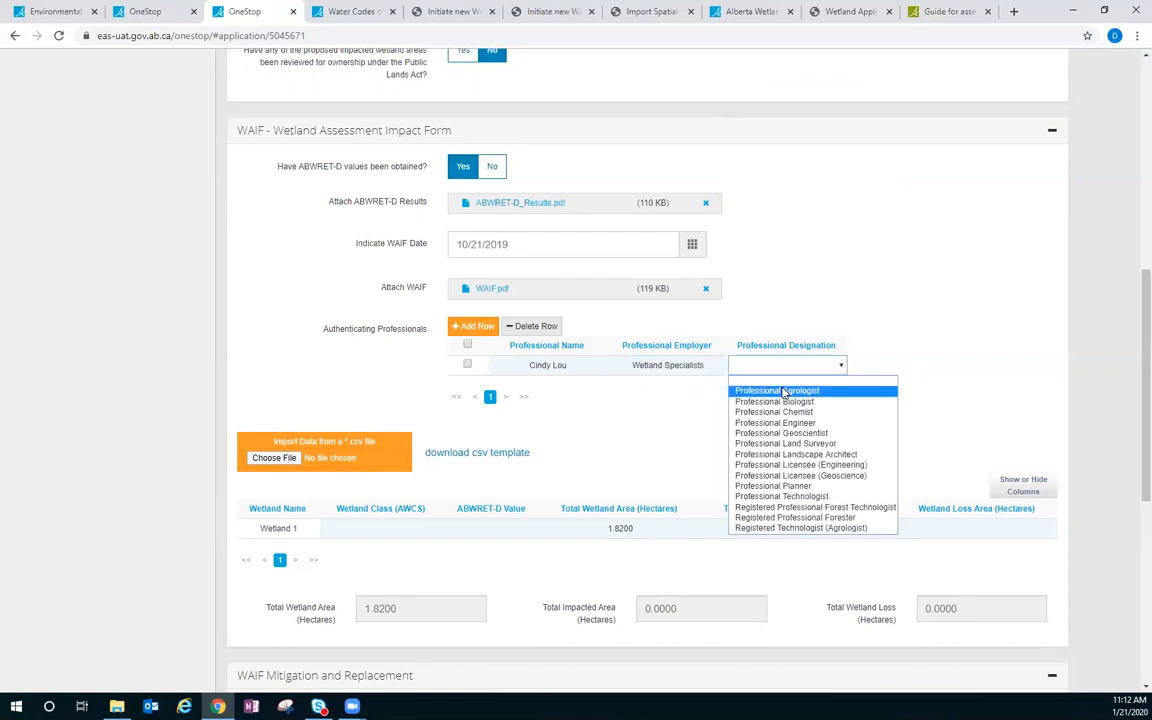
left_click(783, 391)
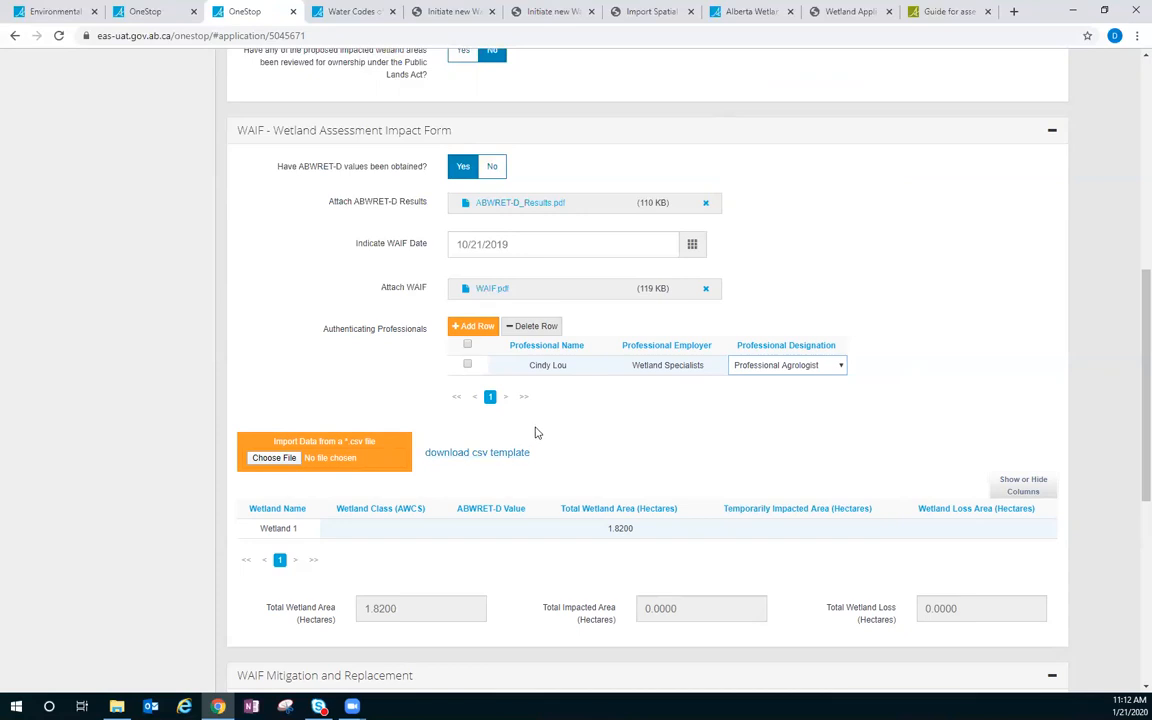
Set Wetland 1's class to Shallow Open Water [W]-Bare [B]-Semipermanent [IV] and its ABWRET-D value to B.
scroll(535, 458, "down", 1)
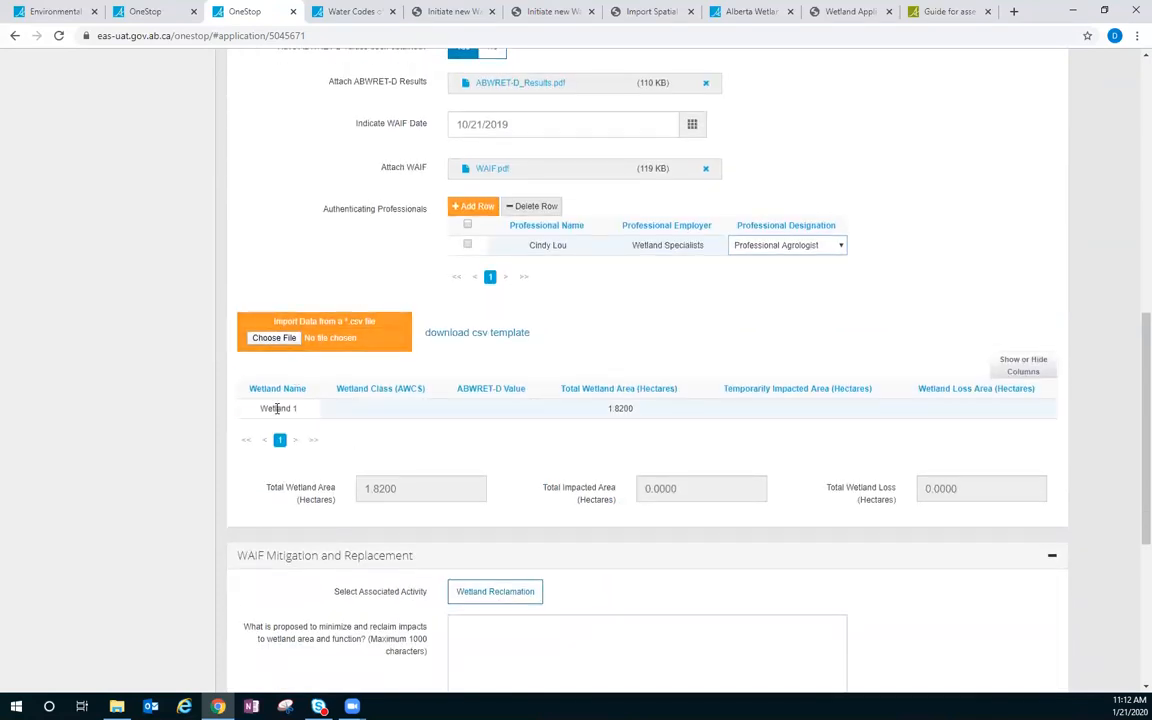
left_click(381, 408)
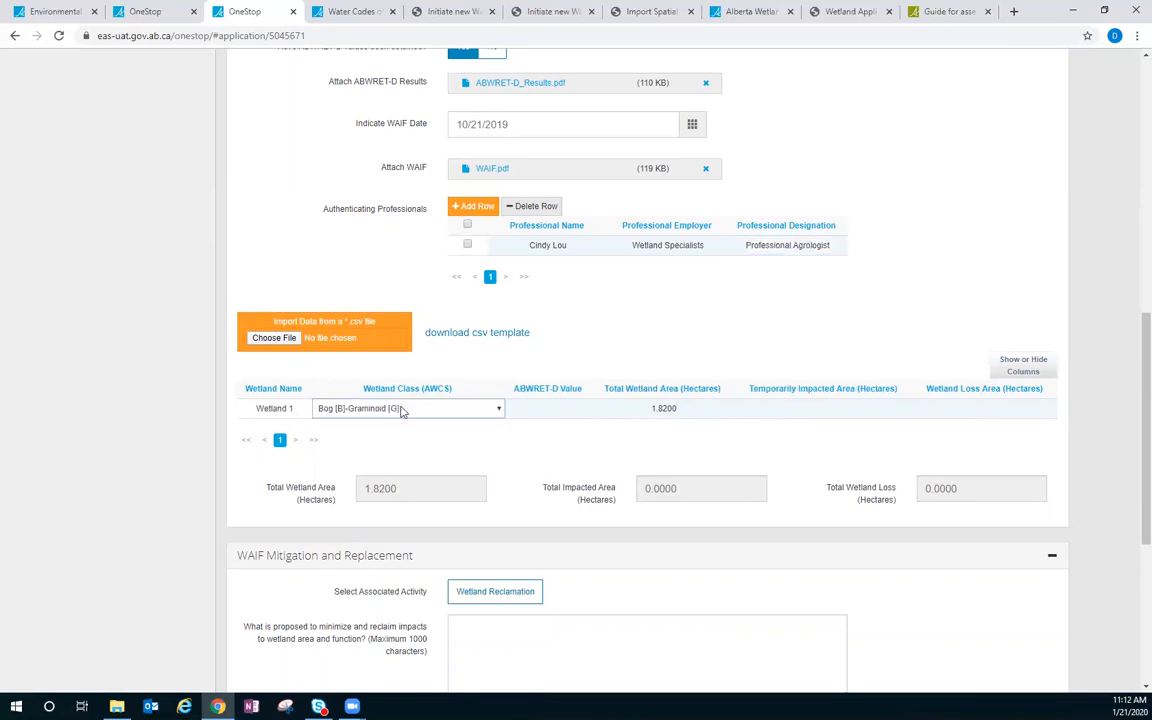
left_click(395, 408)
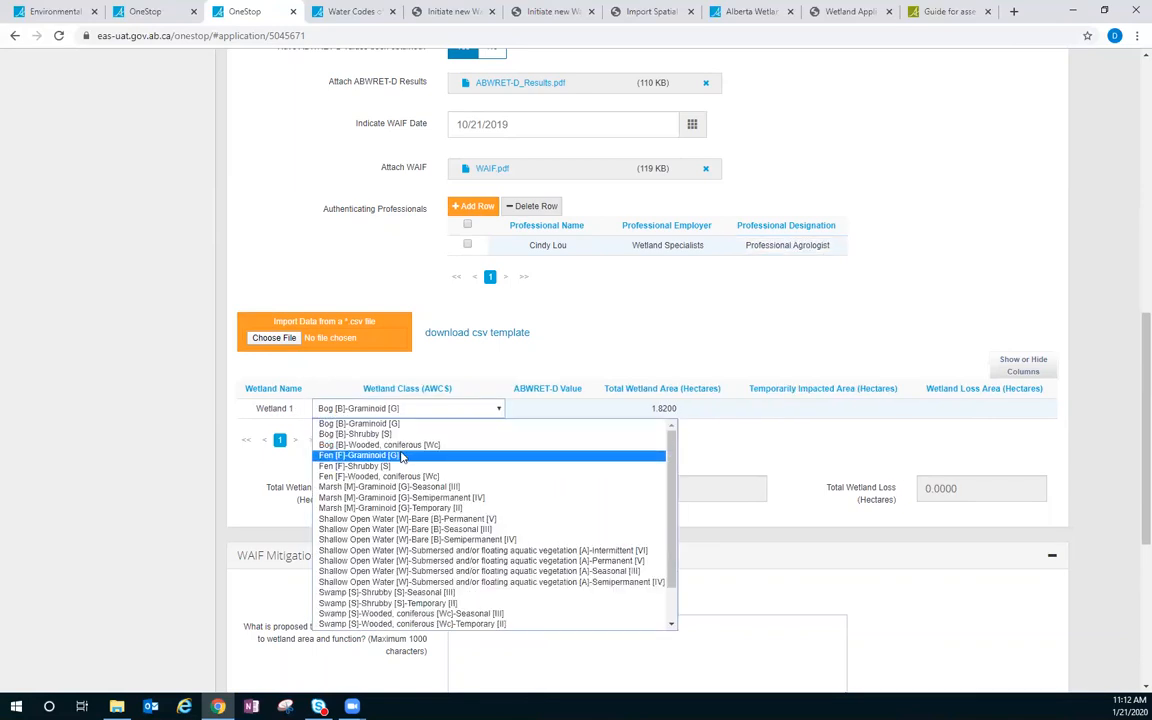
left_click(421, 540)
left_click(568, 408)
left_click(560, 409)
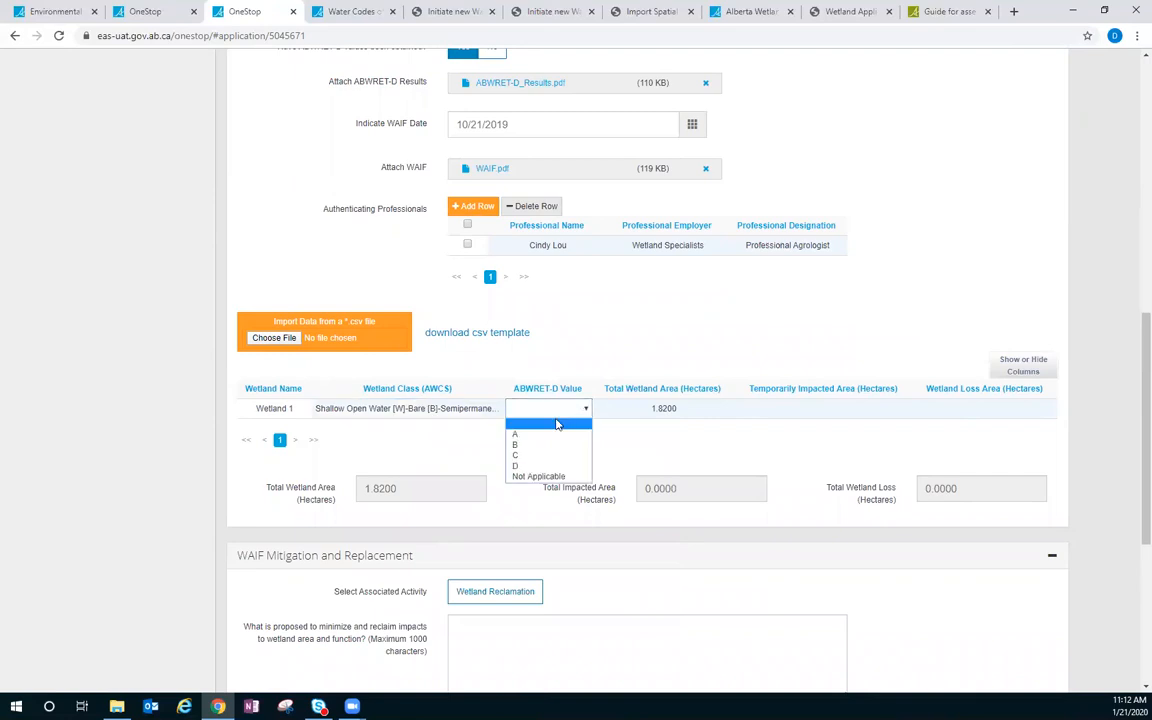
left_click(541, 444)
Enter 0.2 hectares as Wetland 1's temporarily impacted area and 0.1 hectares as its wetland loss area.
left_click(798, 410)
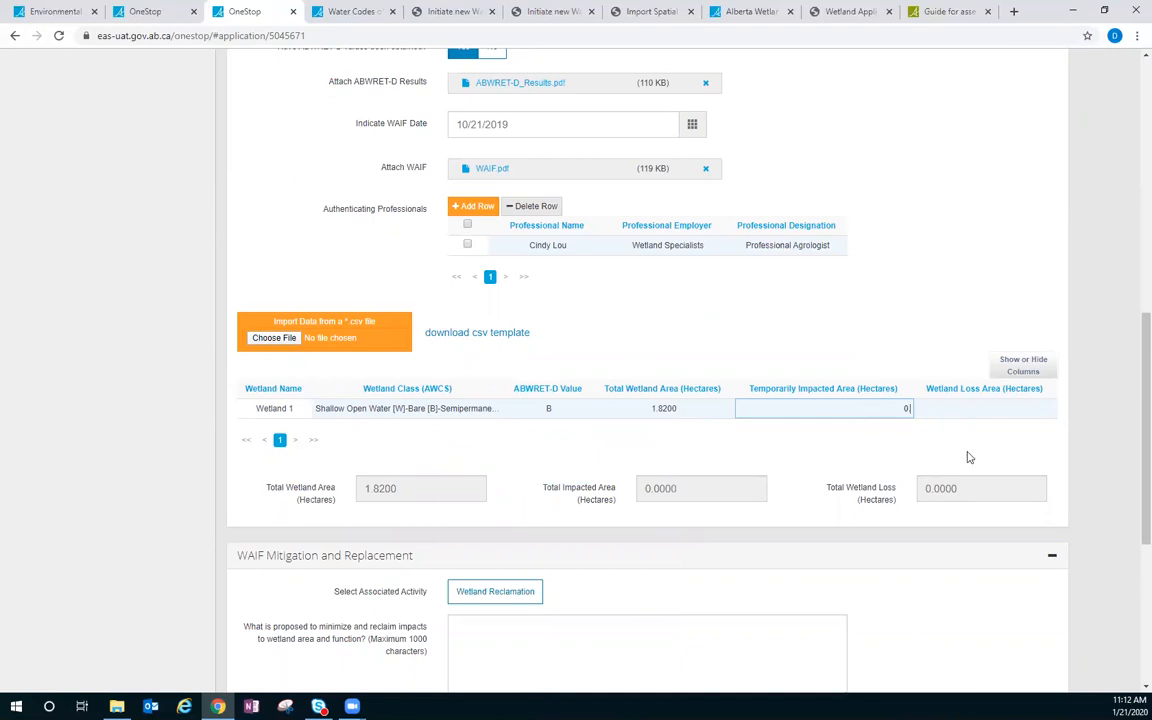
left_click(997, 410)
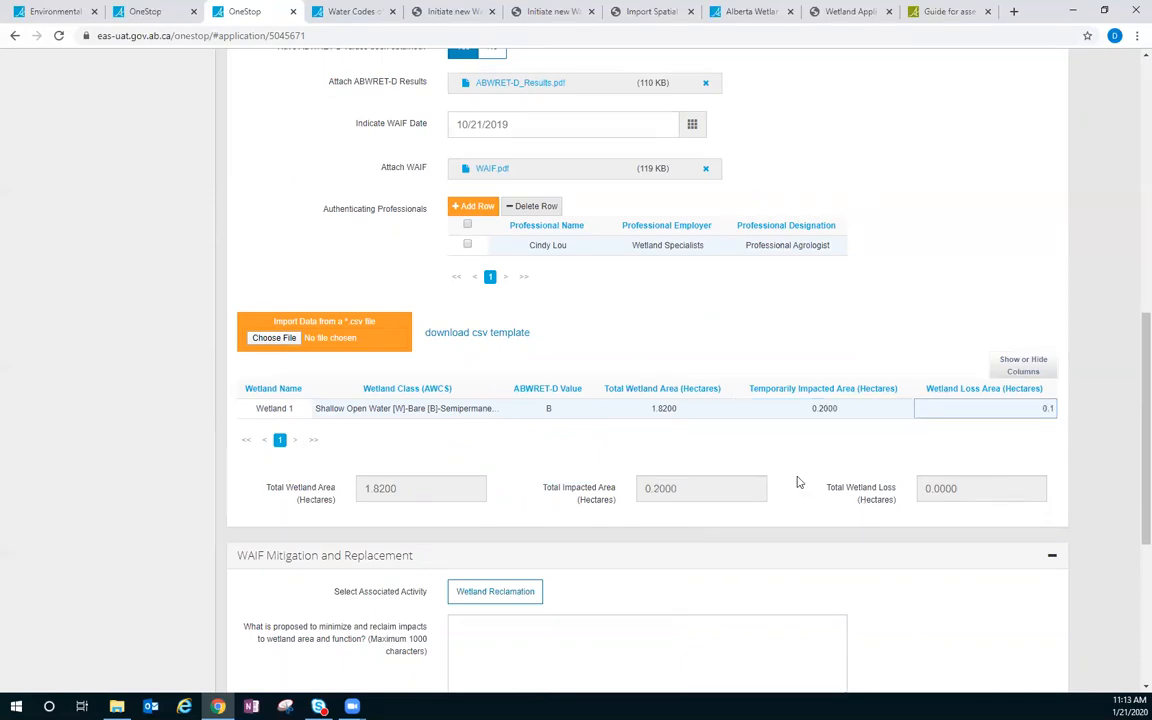
scroll(760, 455, "down", 2)
left_click(578, 327)
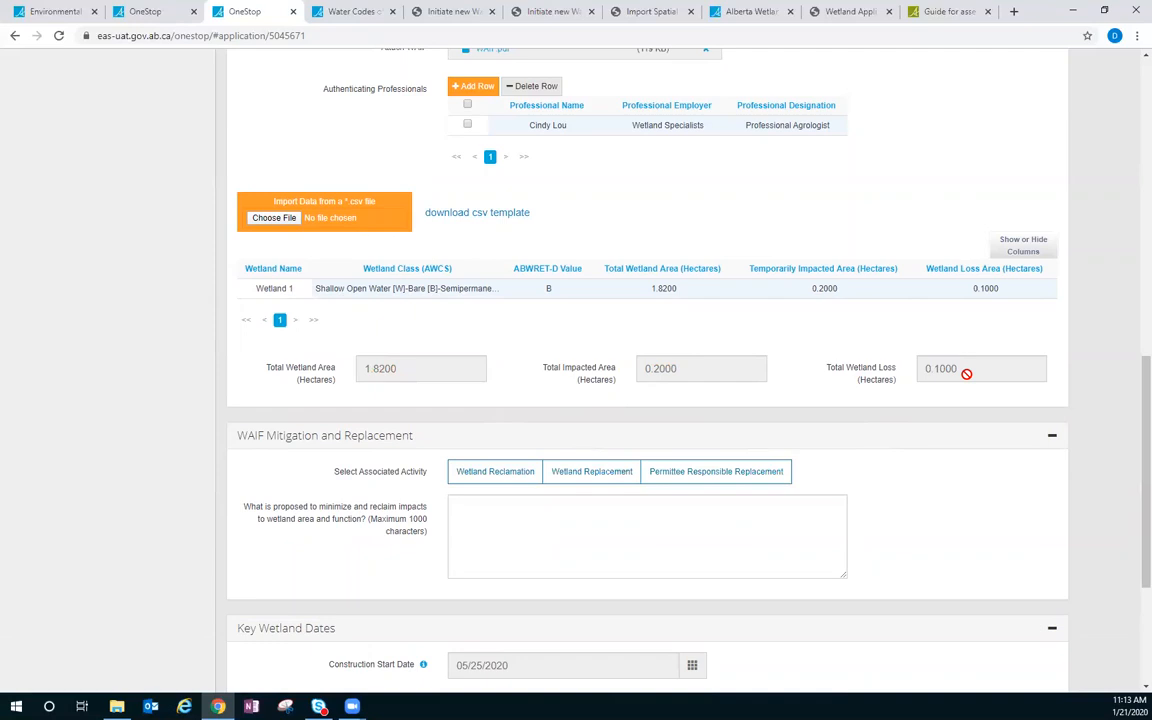
Under WAIF Mitigation and Replacement, select Wetland Reclamation and enter "Complete this box" as the proposal to minimize and reclaim impacts.
scroll(658, 414, "down", 2)
scroll(727, 374, "down", 1)
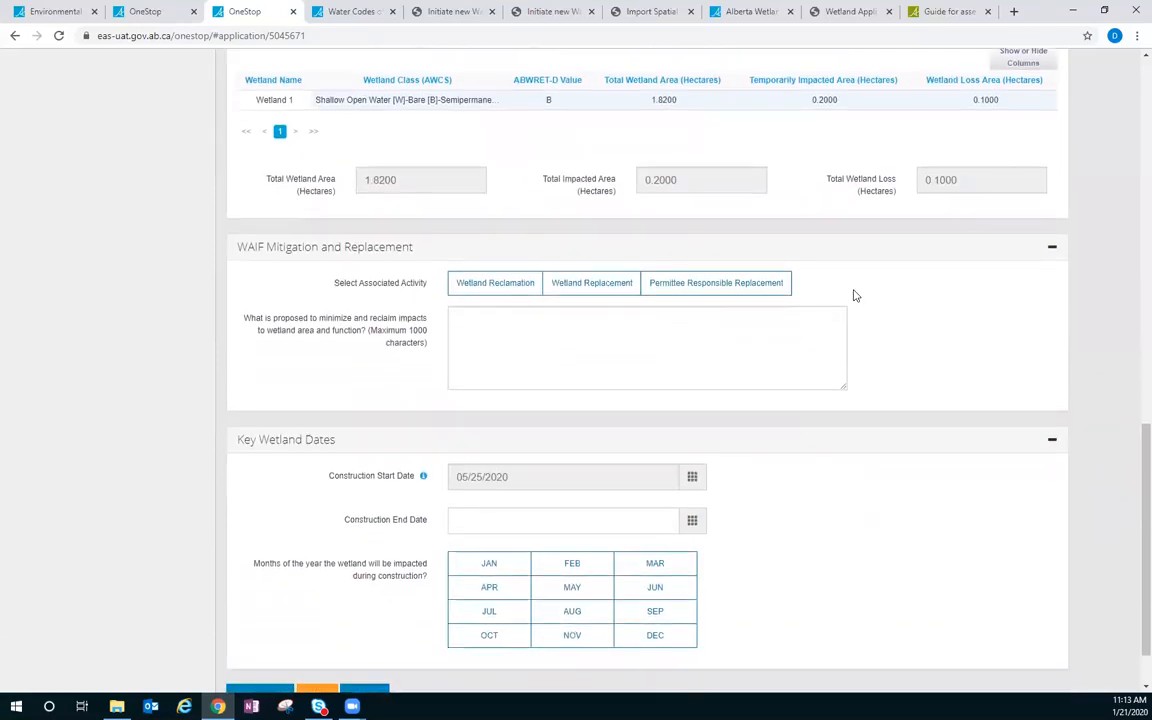
scroll(853, 293, "up", 1)
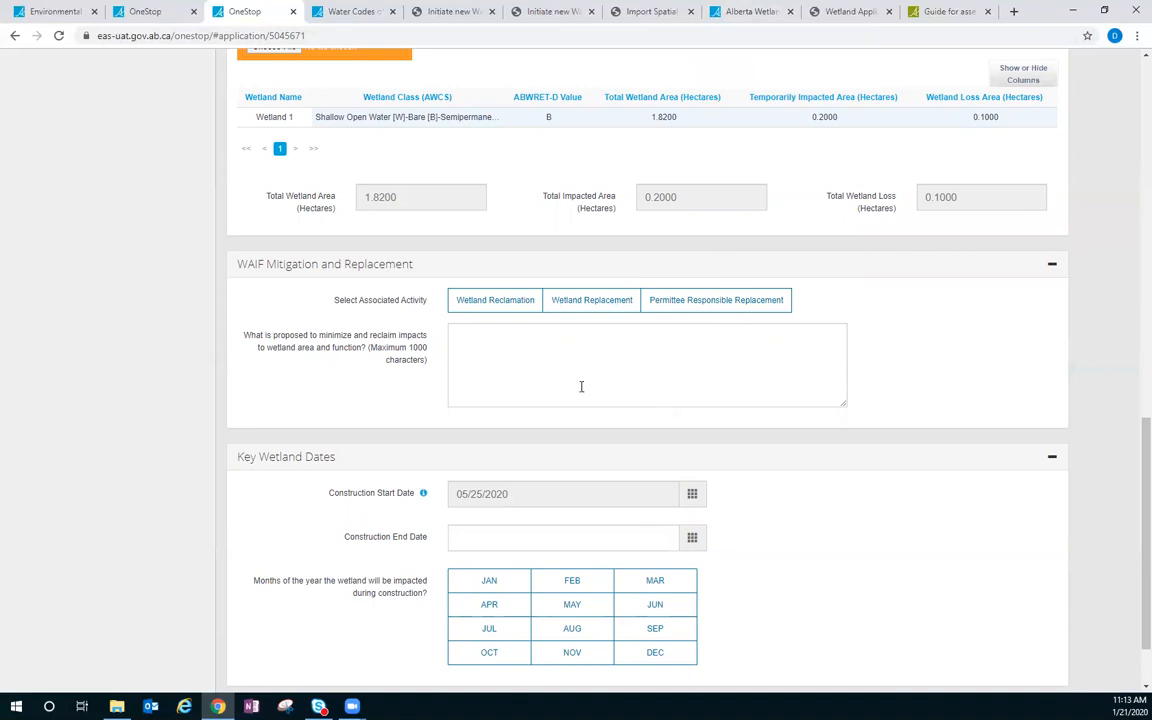
left_click(492, 302)
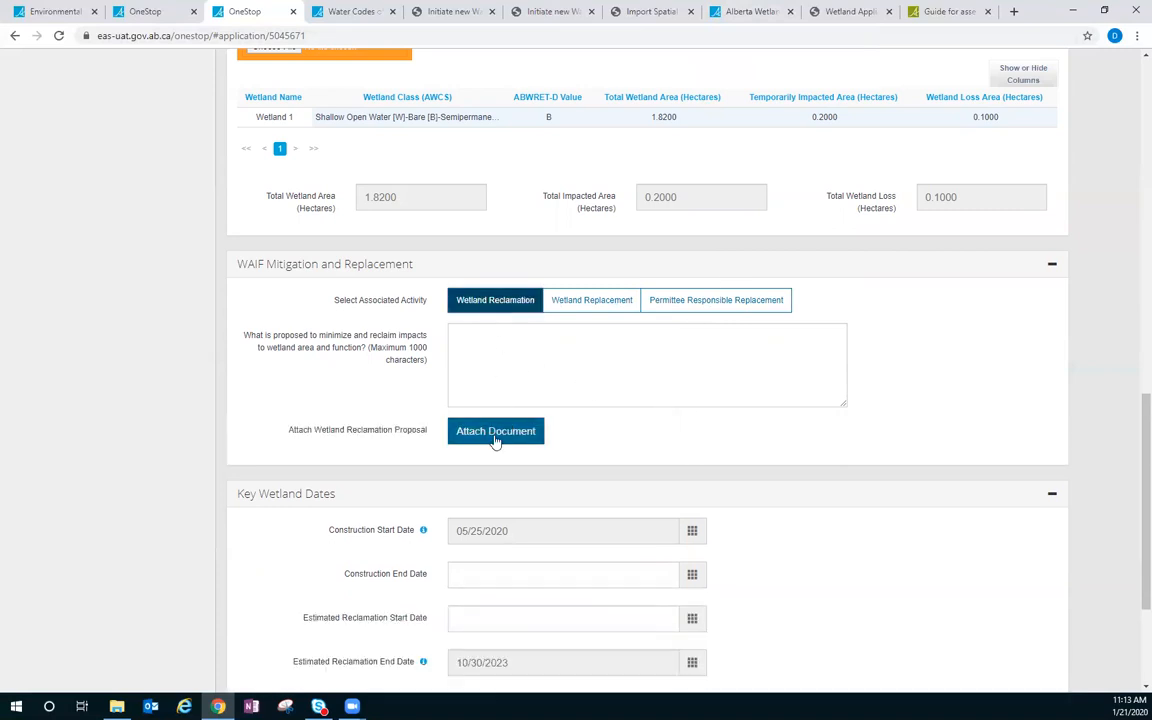
left_click(514, 350)
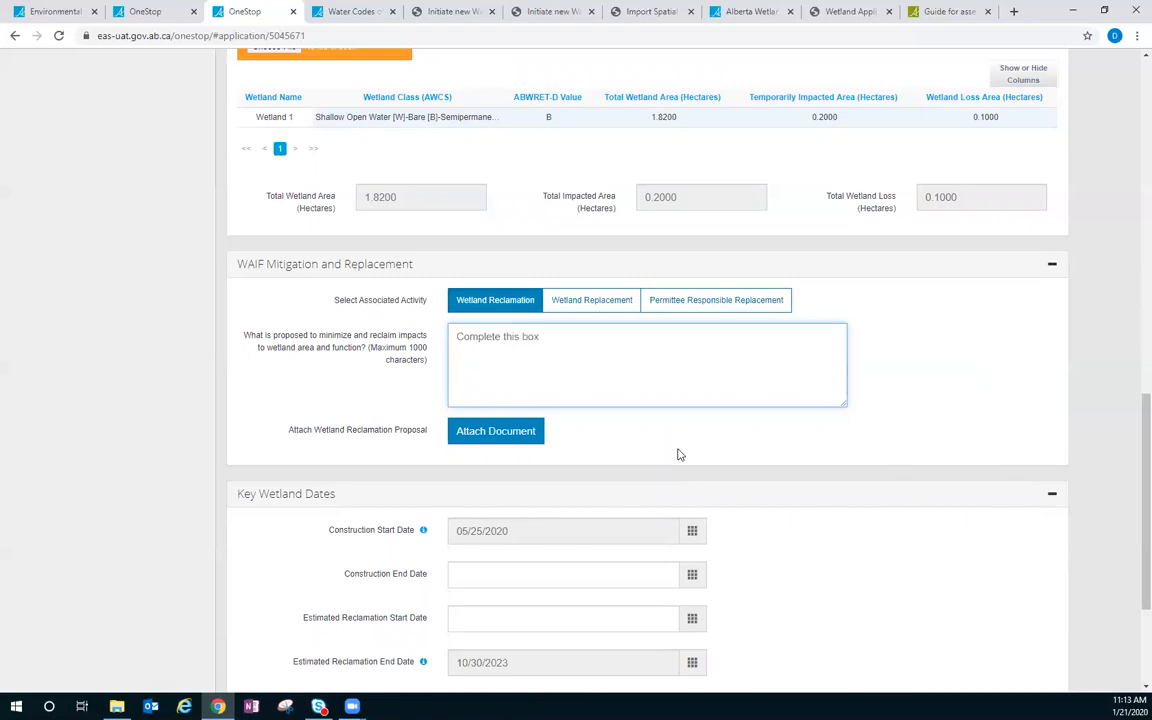
Attach the Wetland_Reclamation file as the wetland reclamation proposal.
left_click(481, 441)
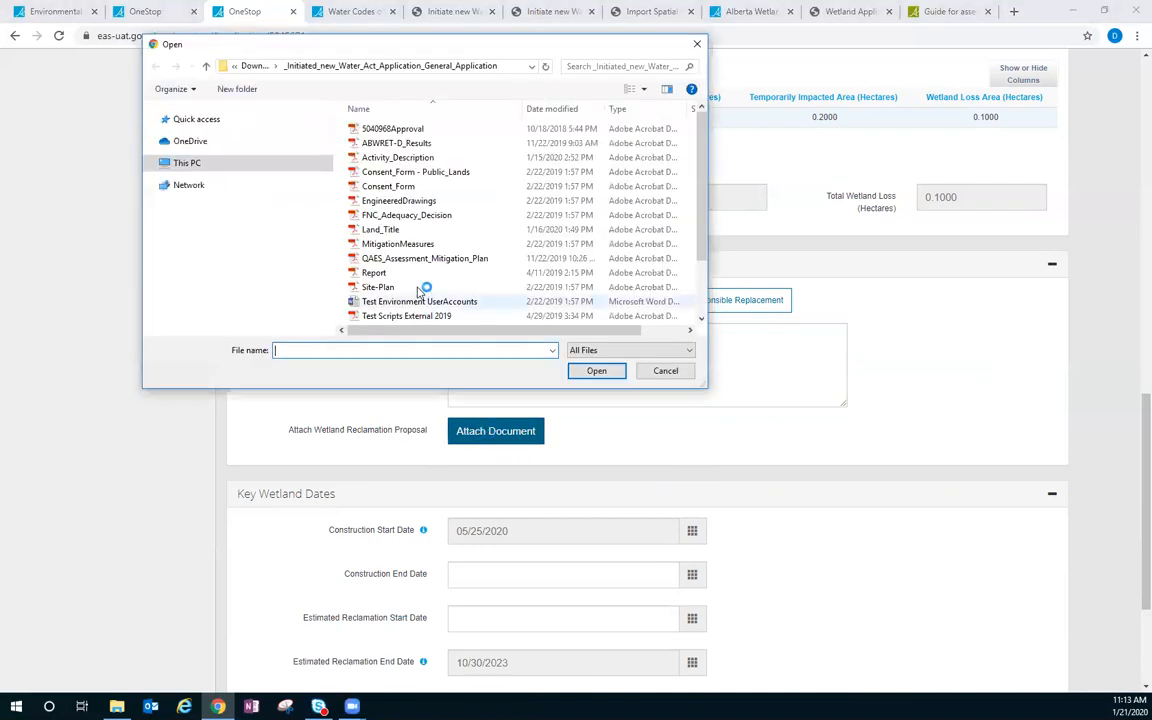
scroll(437, 248, "down", 2)
left_click(420, 302)
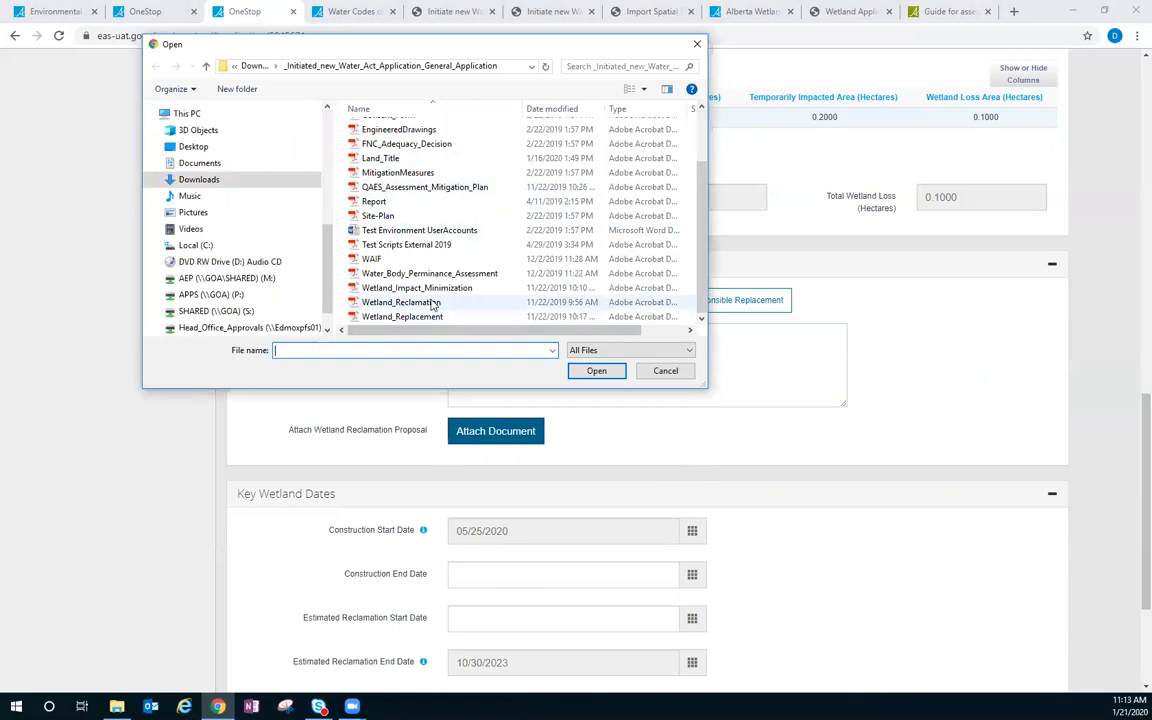
left_click(612, 376)
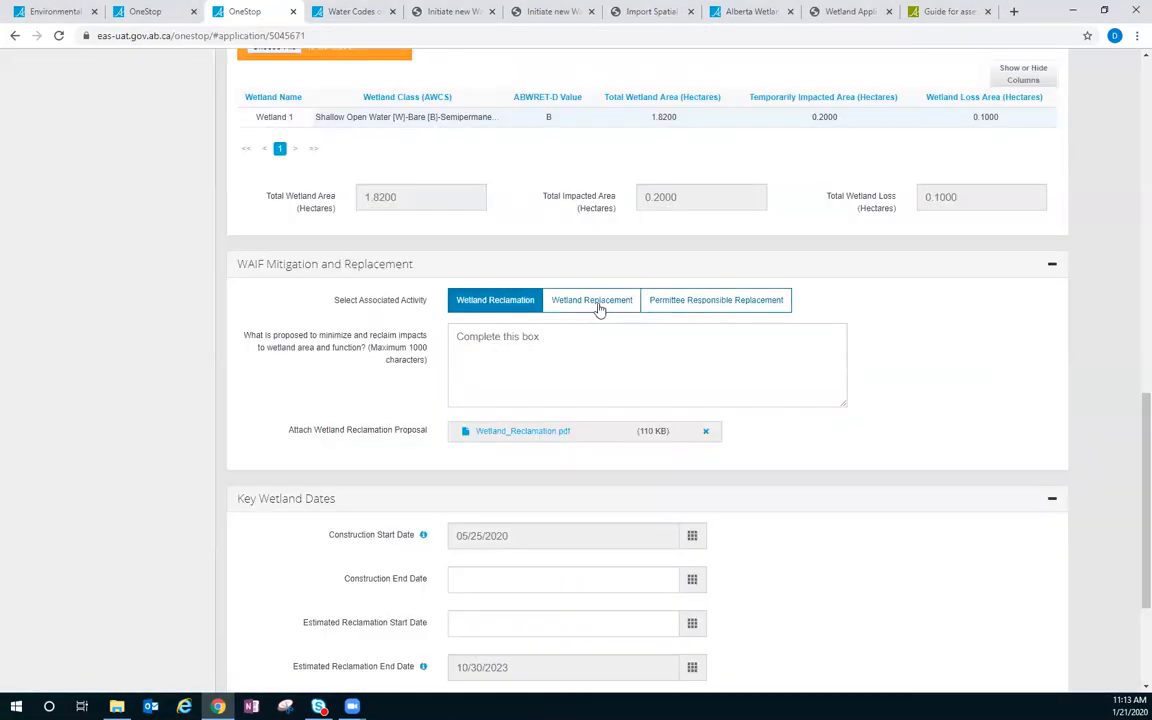
Add Wetland Replacement as an associated activity and attach the Wetland_Replacement file as its proposal.
left_click(598, 303)
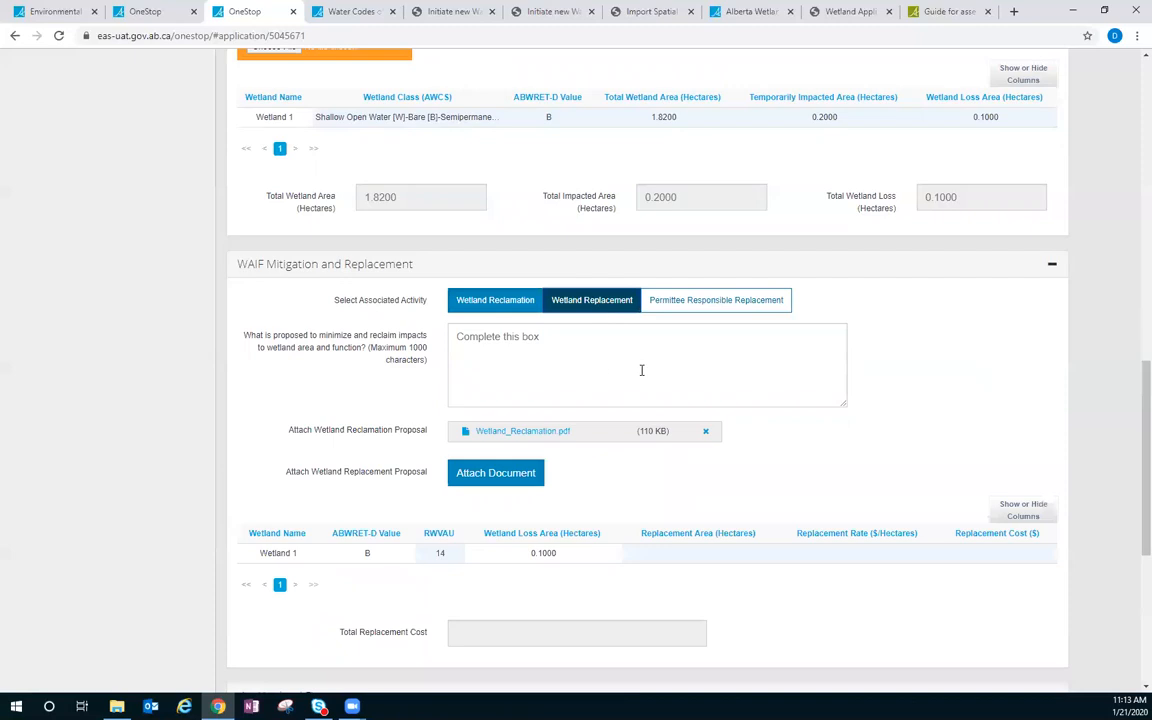
left_click(477, 487)
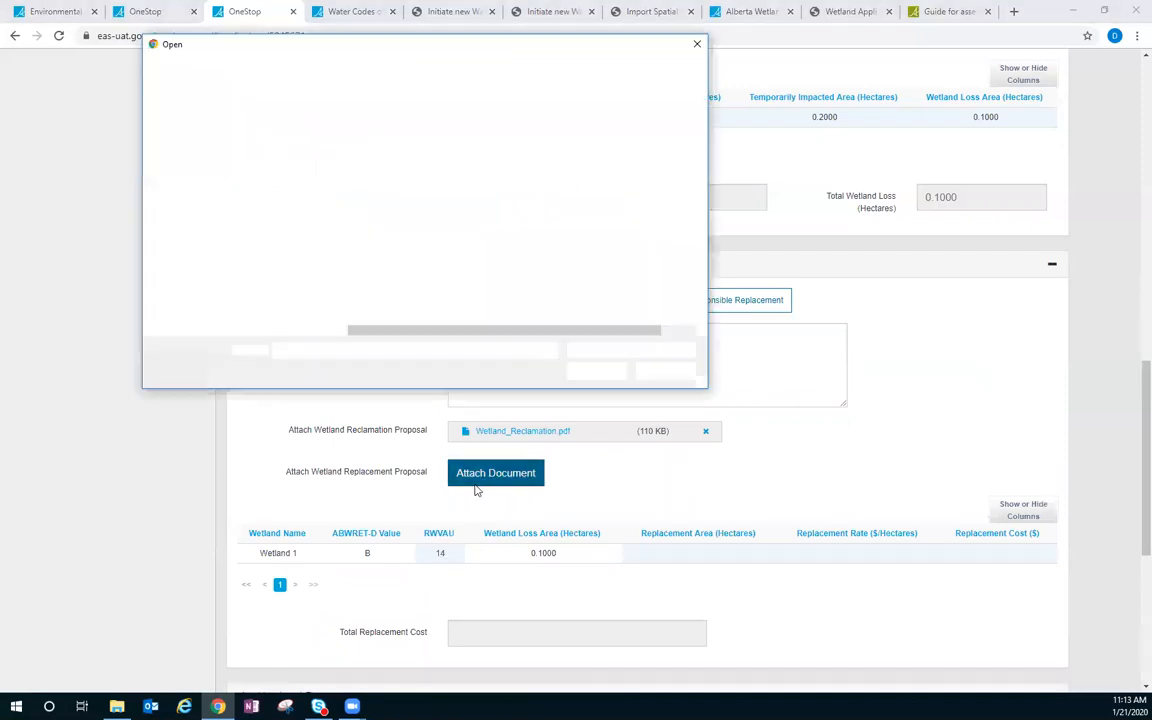
scroll(437, 300, "down", 2)
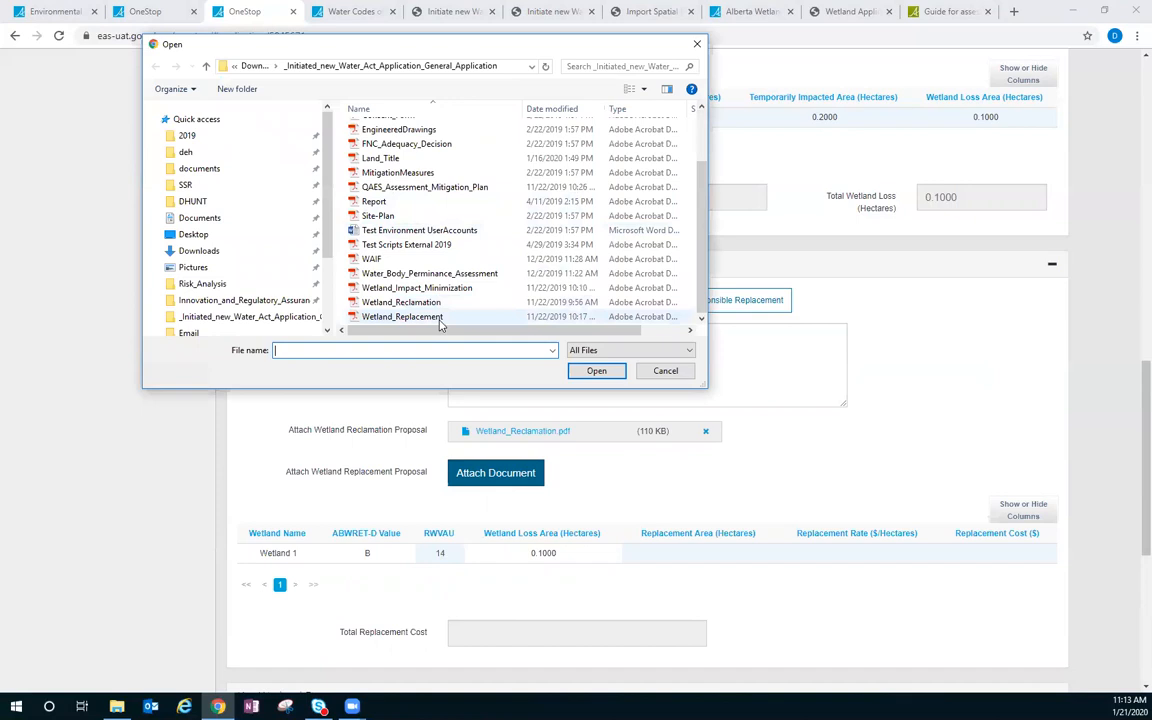
left_click(437, 316)
left_click(596, 371)
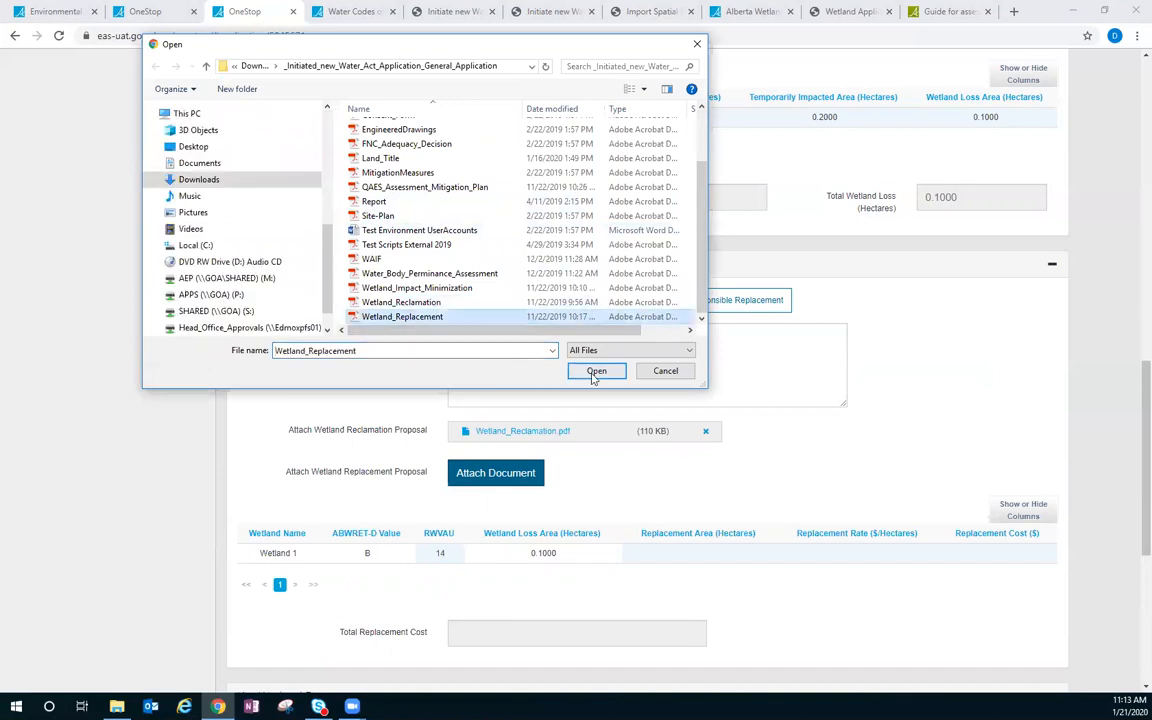
Enter Wetland 1's replacement area as 0.4 hectares, replacement rate as $19,100 per hectare and replacement cost as $7,640.
scroll(566, 445, "down", 2)
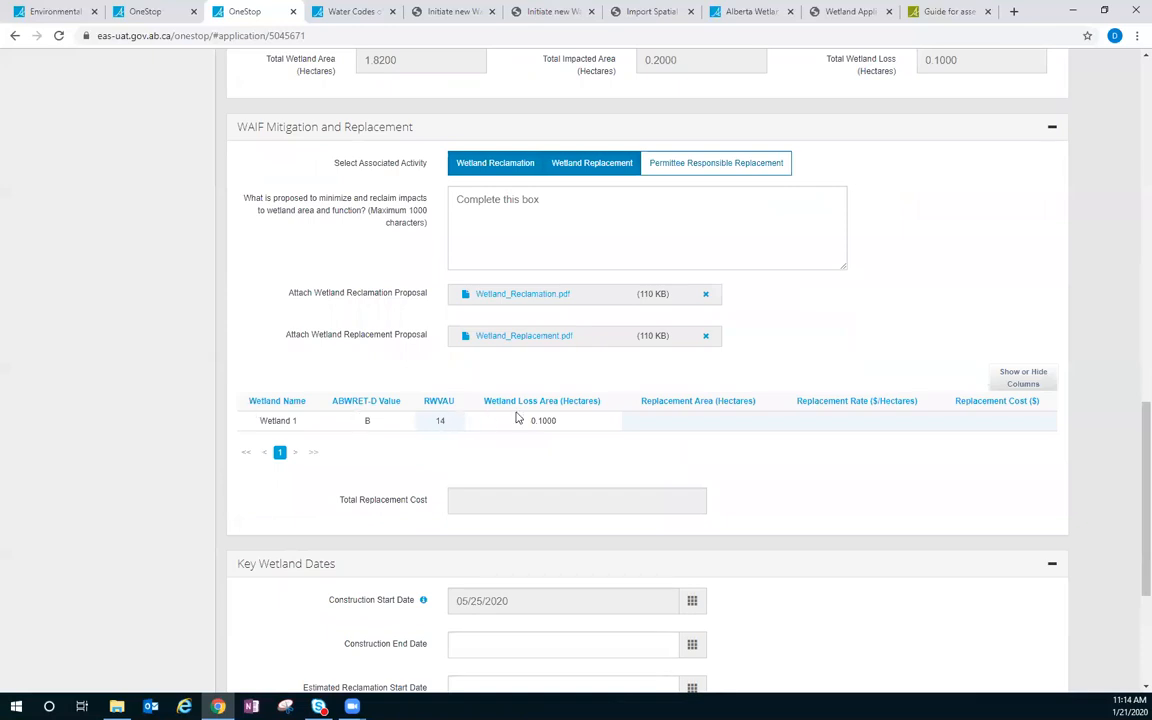
left_click(698, 420)
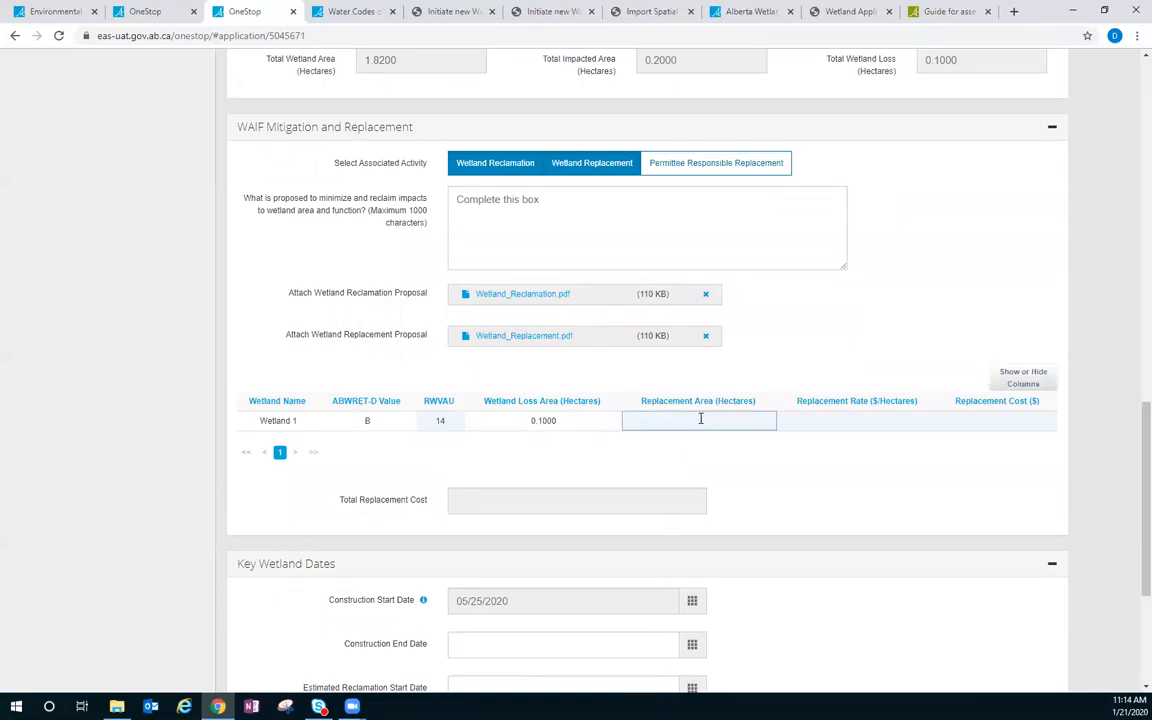
type("0.4")
left_click(856, 419)
type("10")
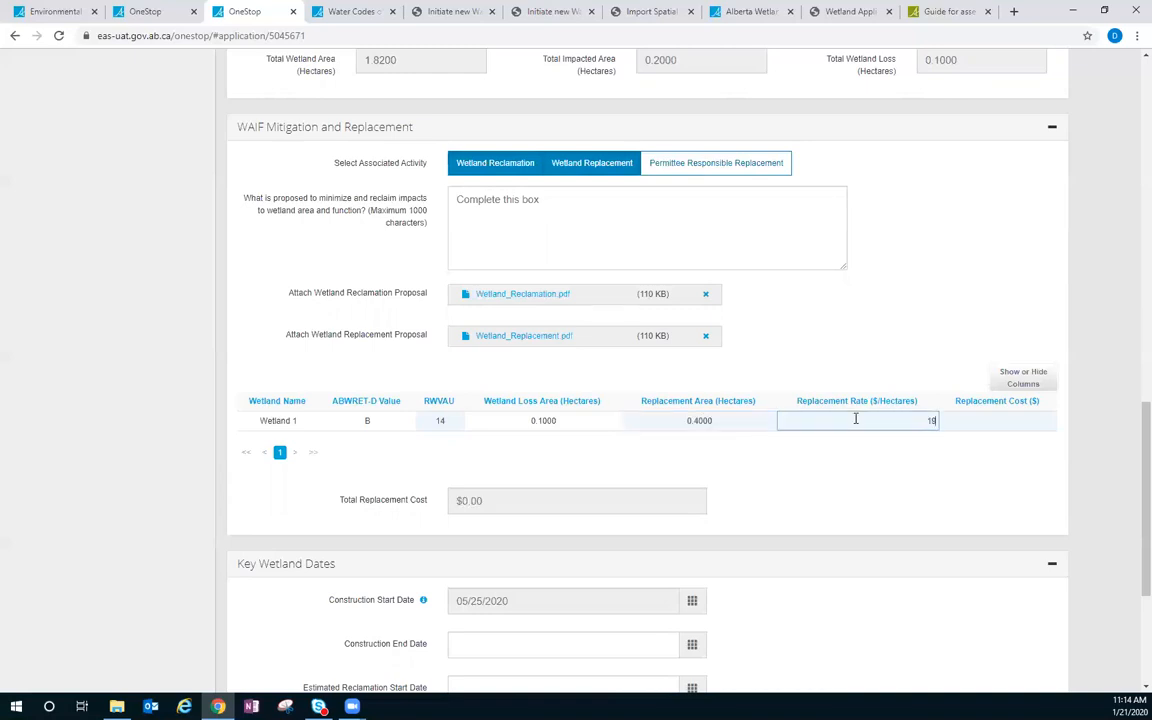
type("100")
left_click(998, 416)
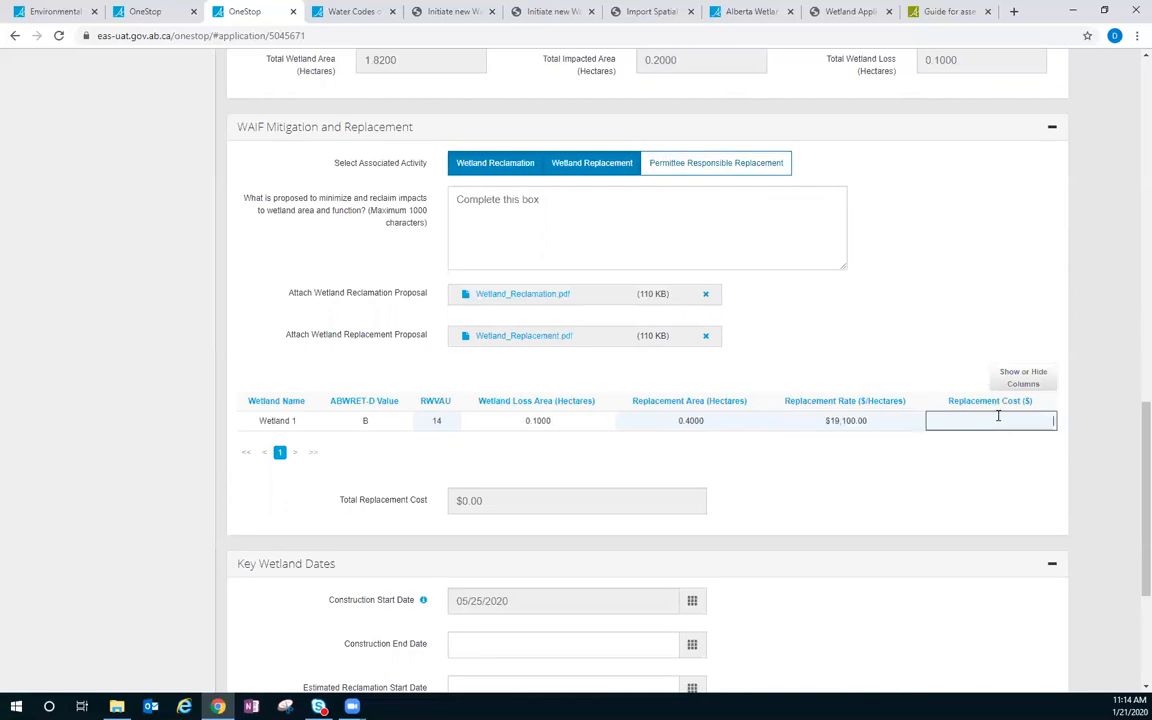
type("7640")
left_click(887, 470)
scroll(748, 496, "down", 1)
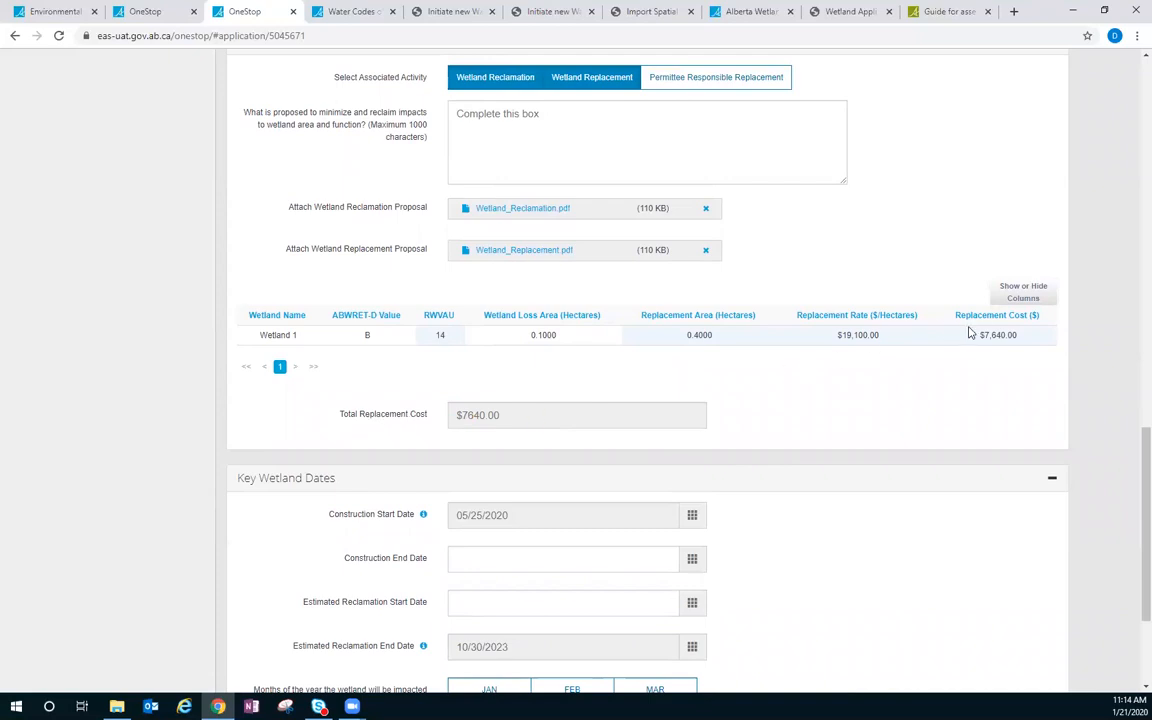
Set the Construction End Date under Key Wetland Dates to 06/20/2022.
scroll(805, 360, "down", 3)
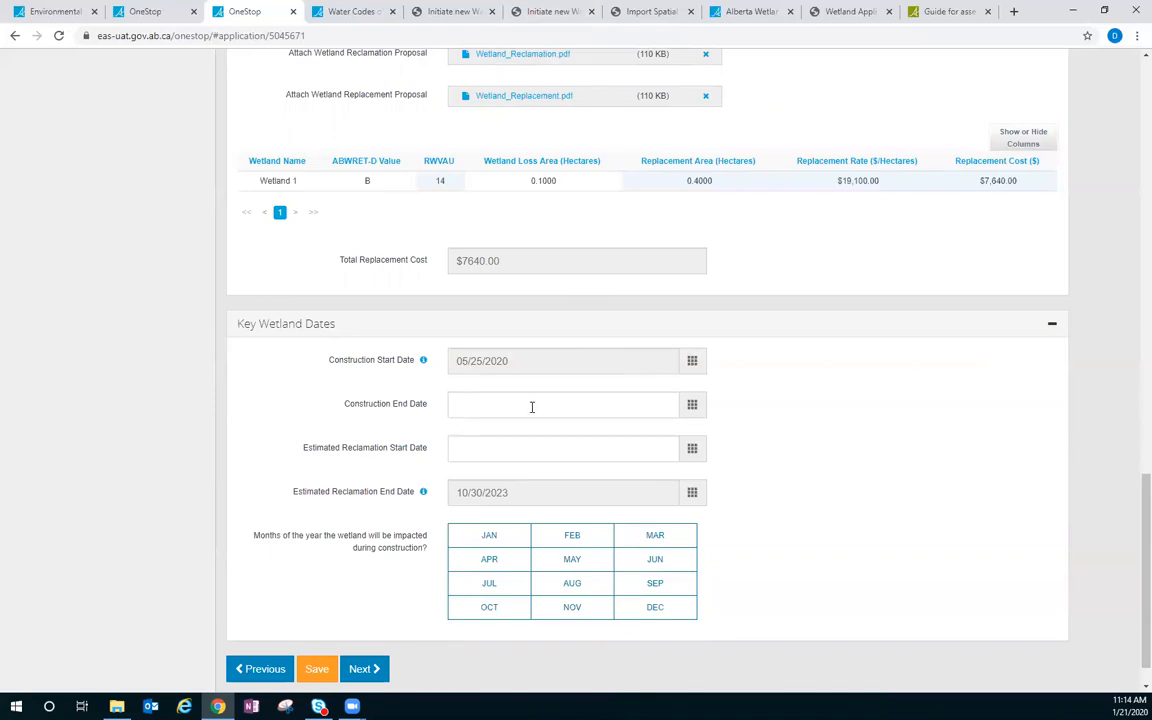
left_click(692, 408)
left_click(574, 242)
left_click(546, 243)
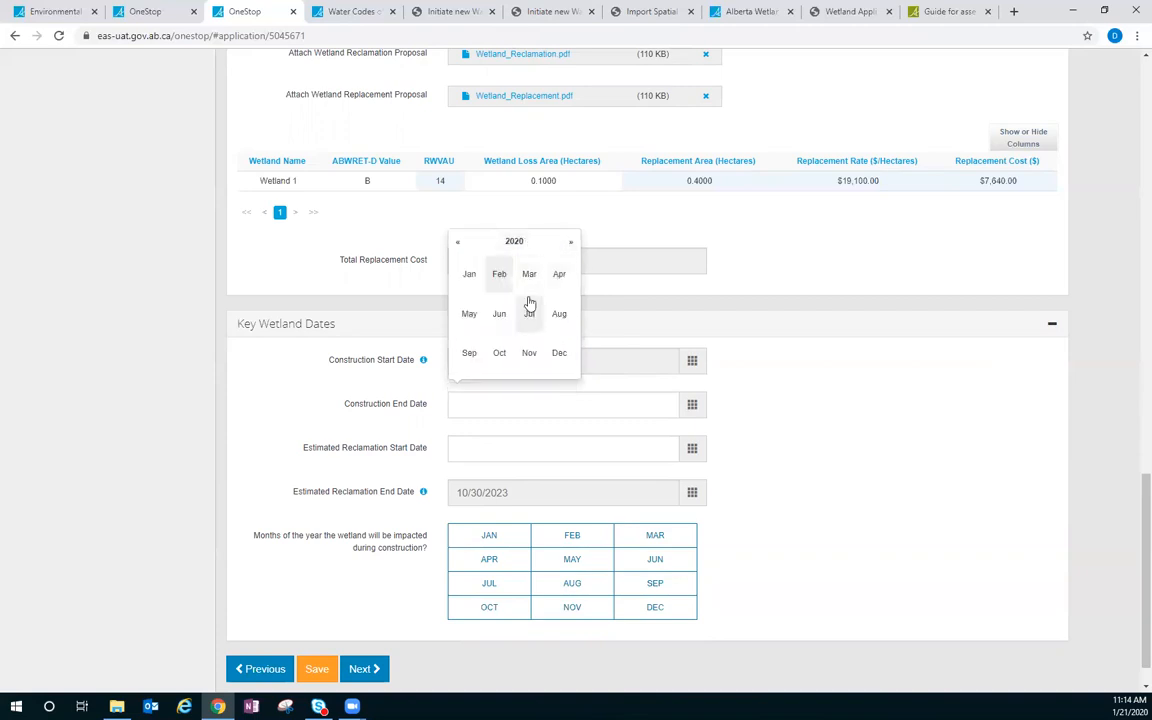
left_click(523, 246)
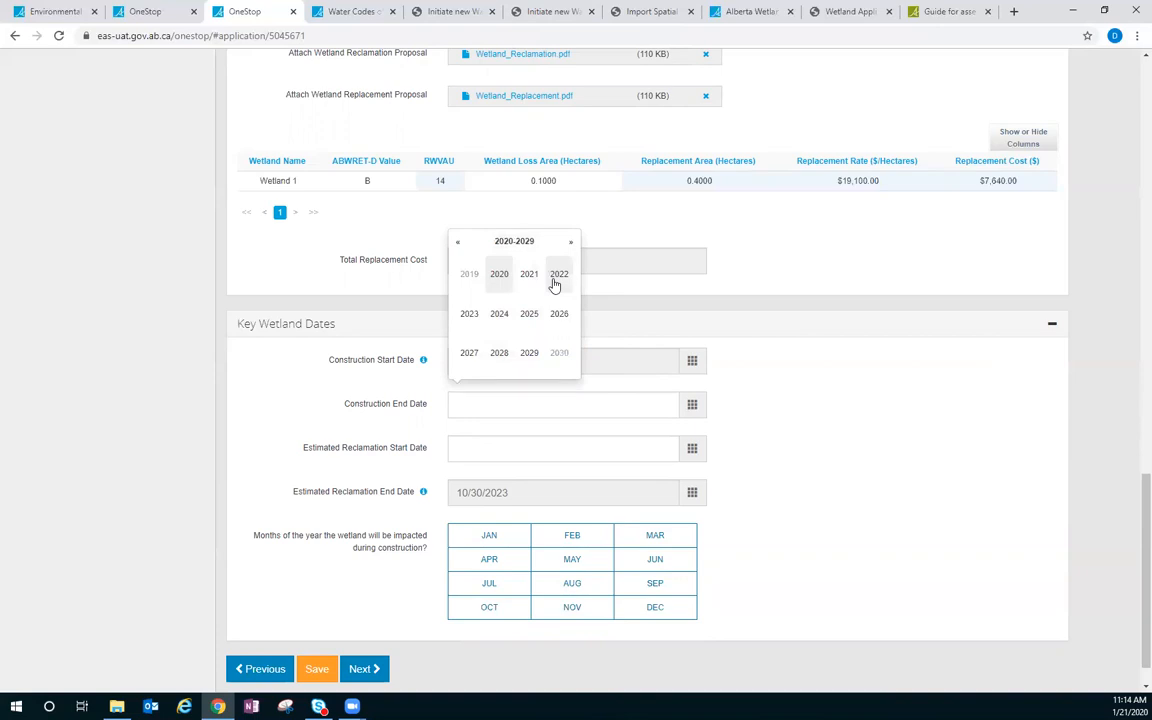
left_click(555, 276)
left_click(499, 318)
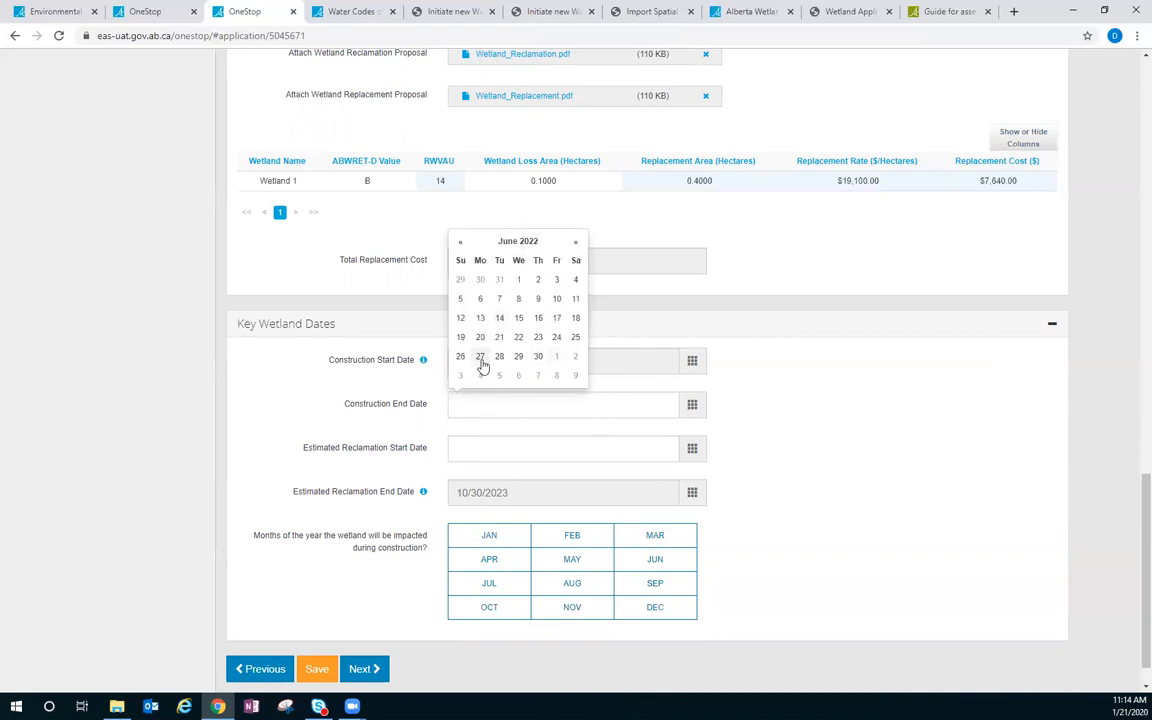
left_click(480, 337)
Set the Estimated Reclamation Start Date to 07/25/2022.
left_click(501, 452)
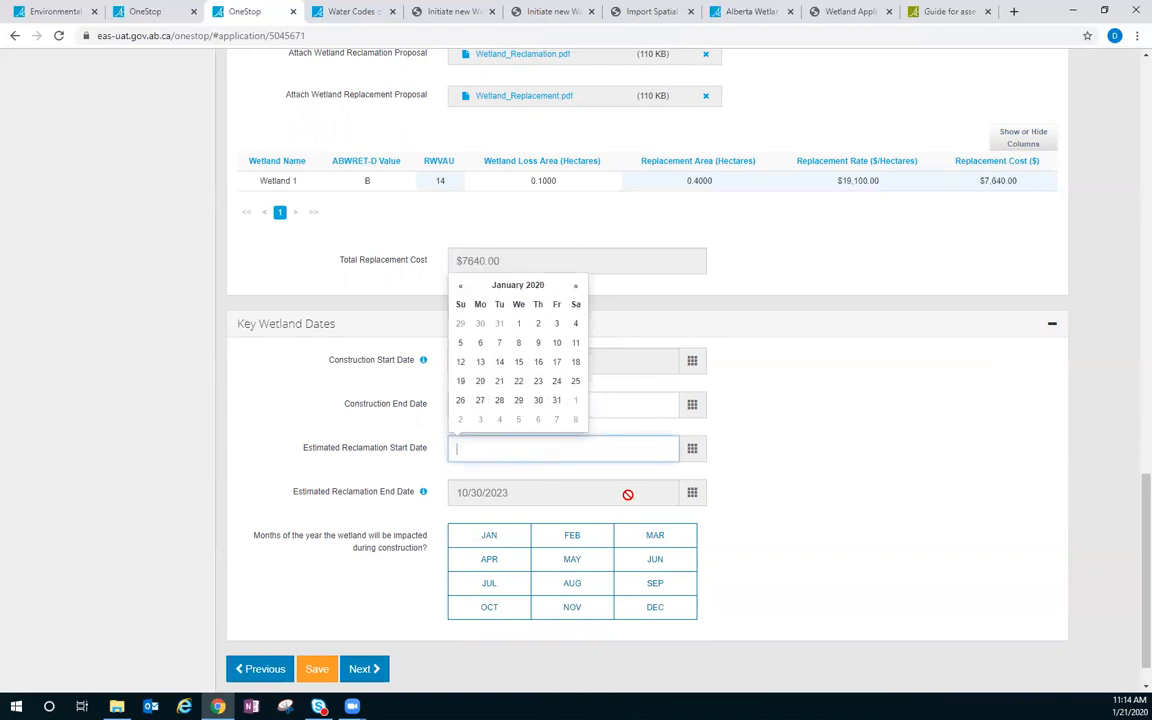
left_click(574, 287)
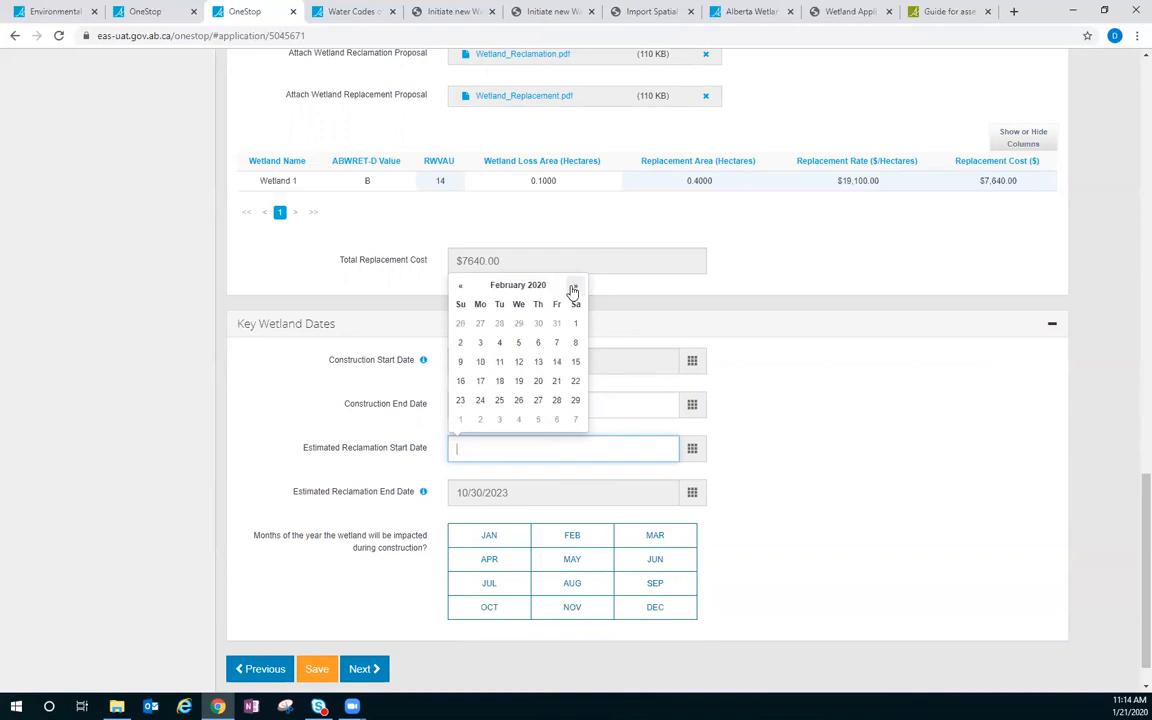
left_click(540, 287)
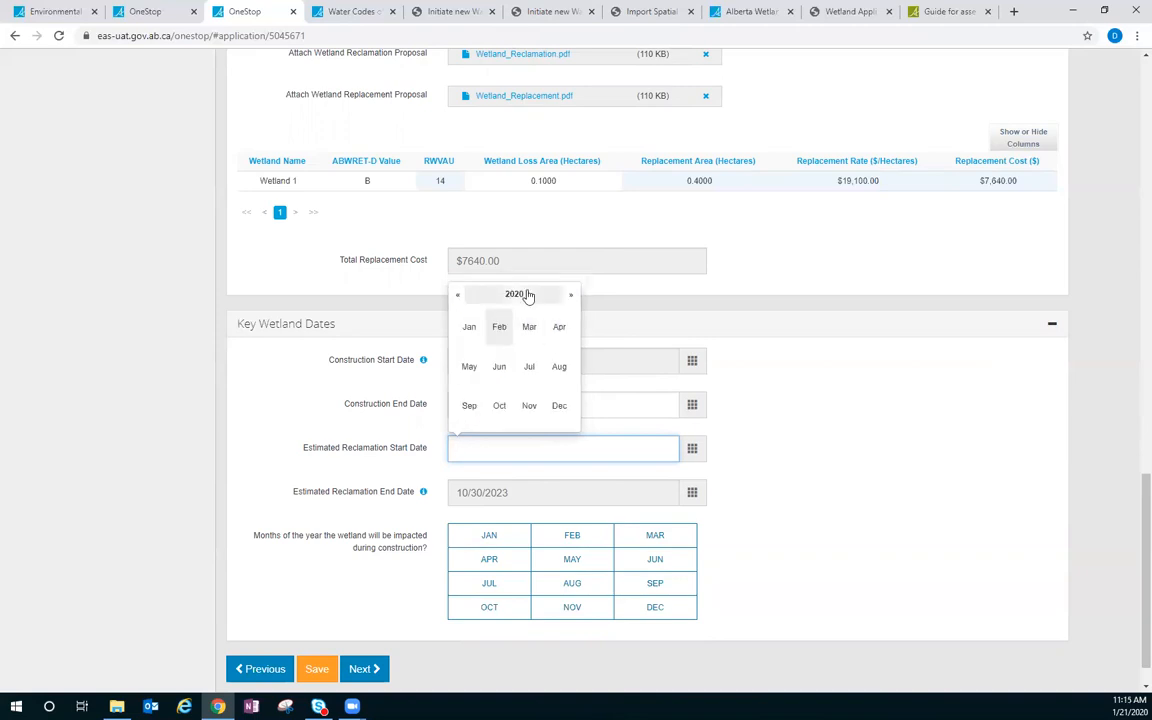
left_click(528, 295)
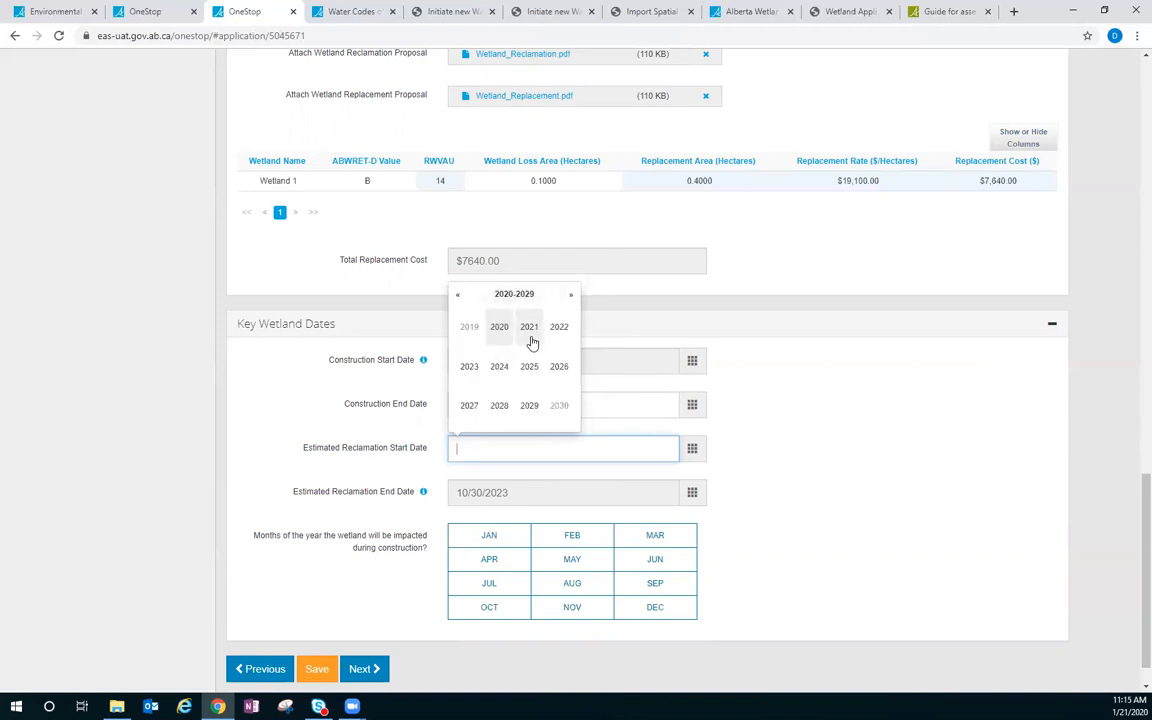
left_click(558, 330)
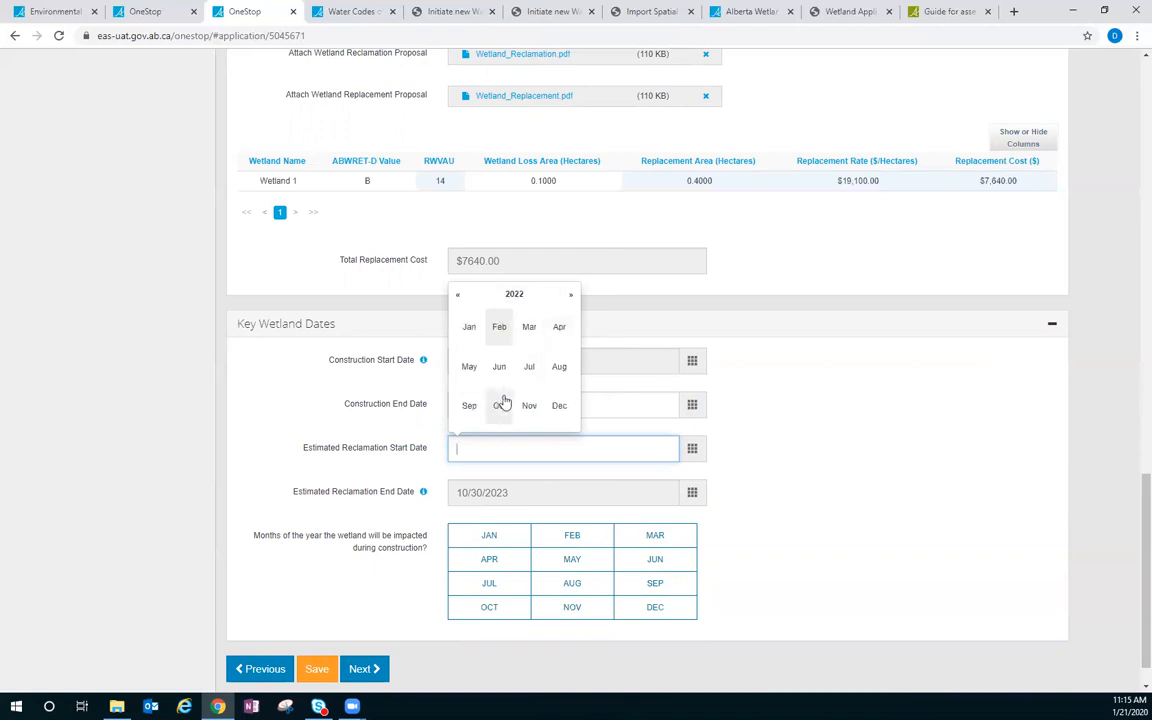
left_click(526, 374)
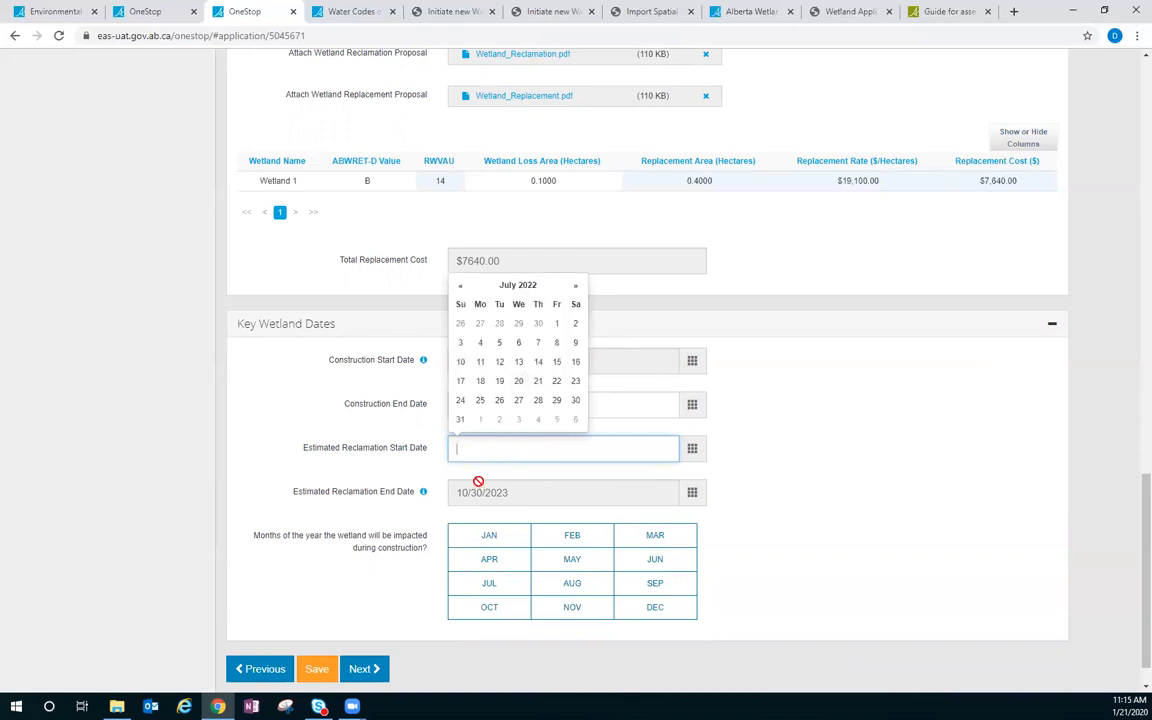
left_click(480, 400)
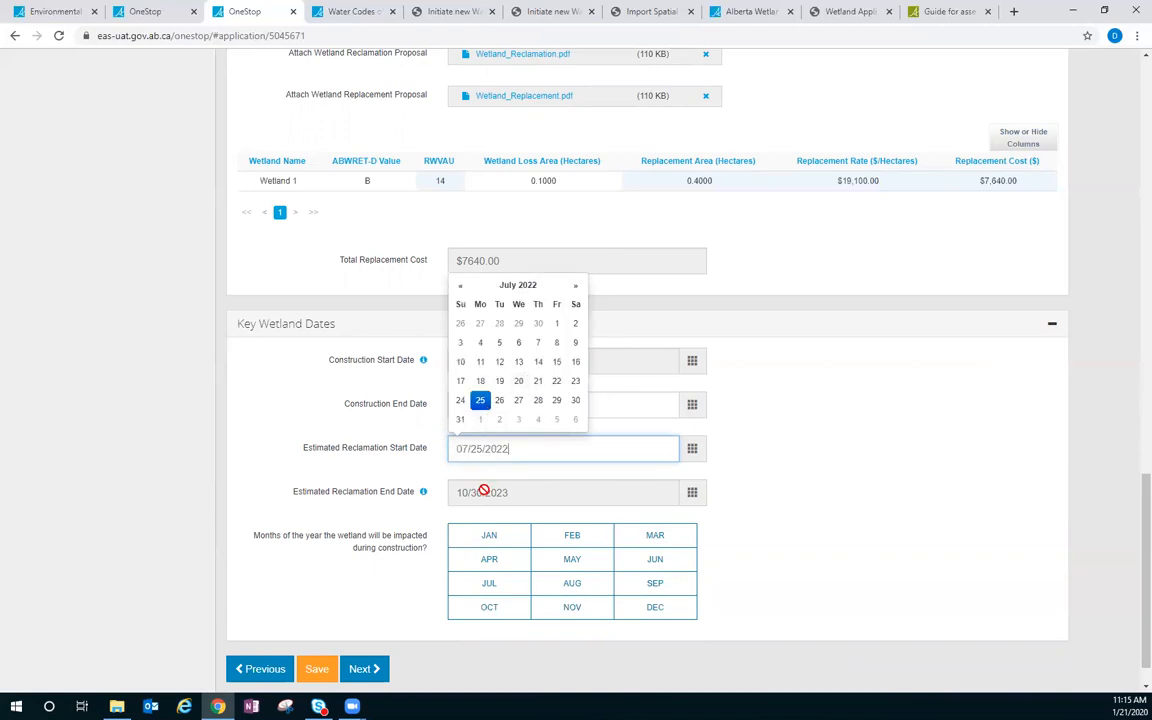
left_click(440, 576)
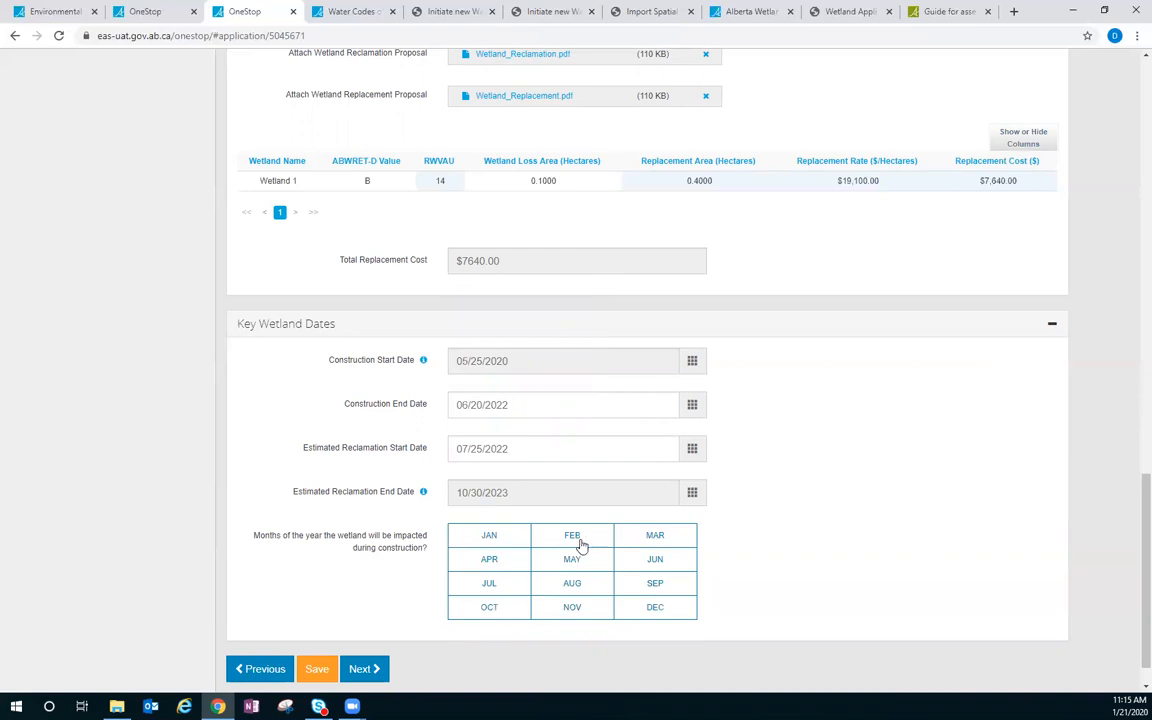
Mark June through October as the months the wetland will be impacted during construction, and proceed to the Confirmation validations.
left_click(653, 560)
left_click(514, 590)
left_click(575, 590)
left_click(645, 589)
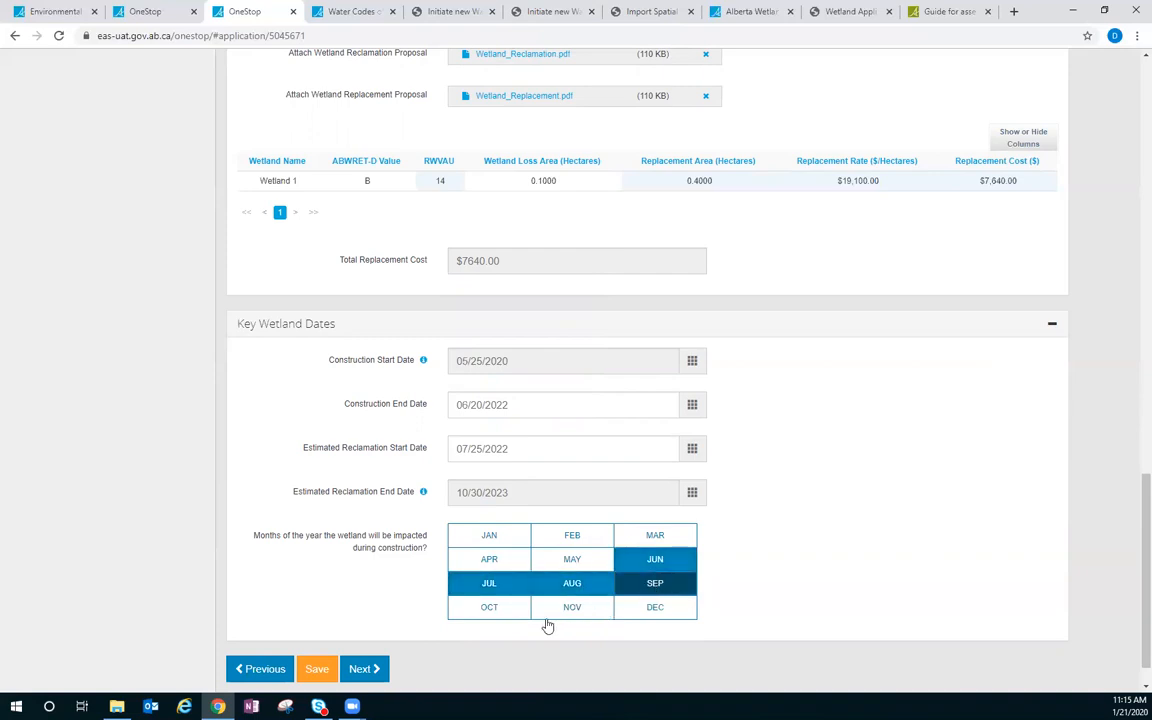
left_click(491, 610)
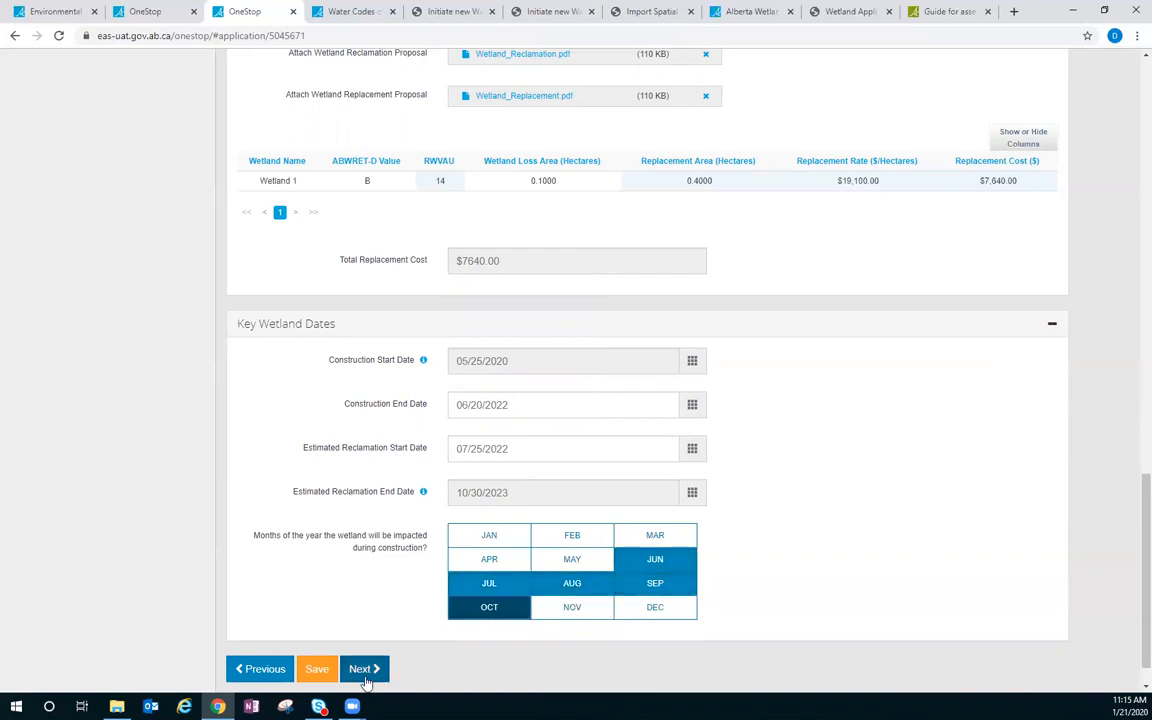
left_click(366, 670)
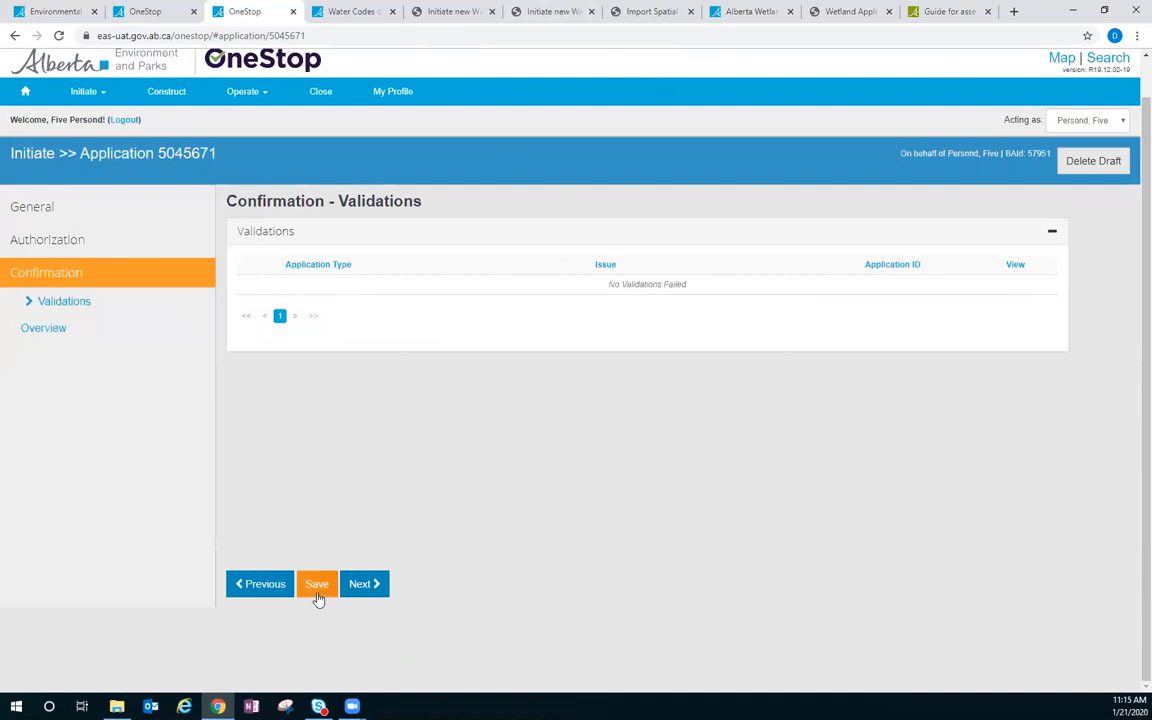
Continue to the Confirmation overview and agree to the application disclaimer.
left_click(357, 586)
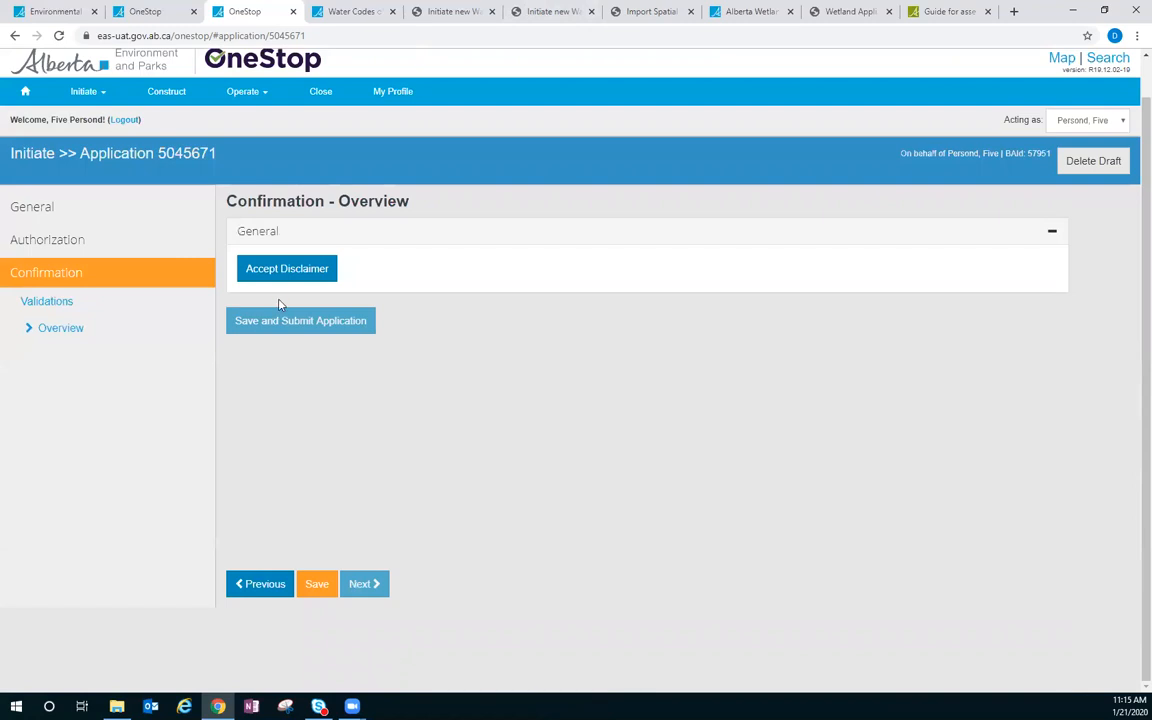
left_click(285, 272)
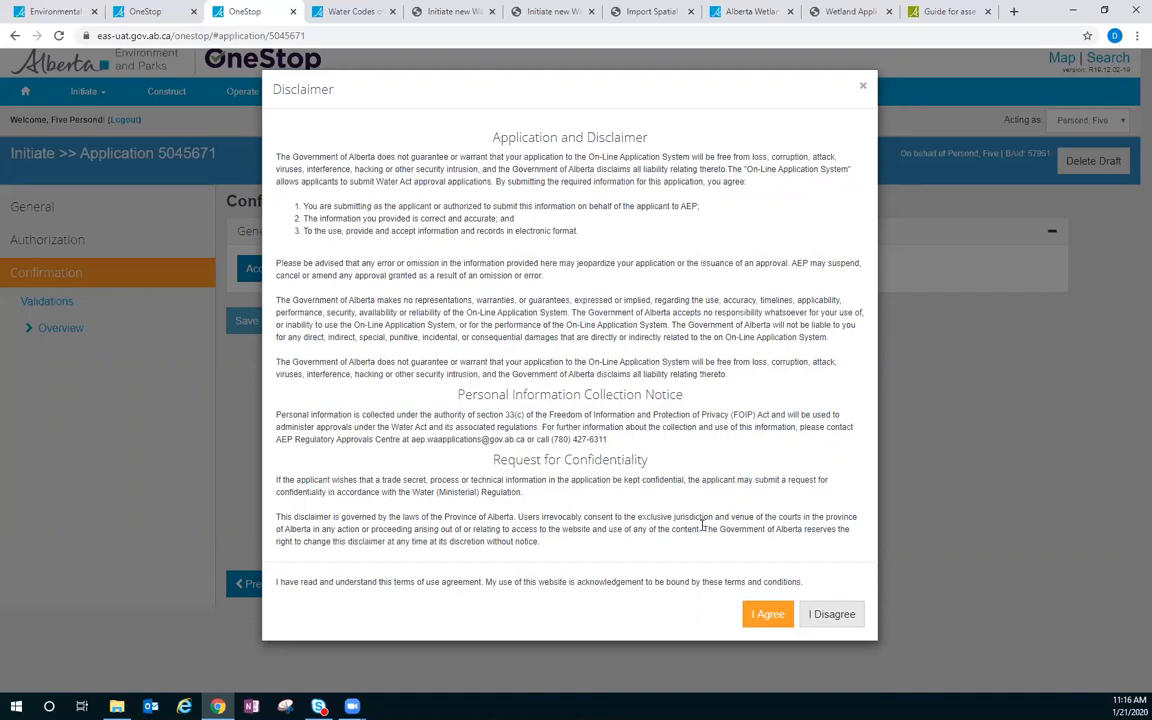
left_click(768, 615)
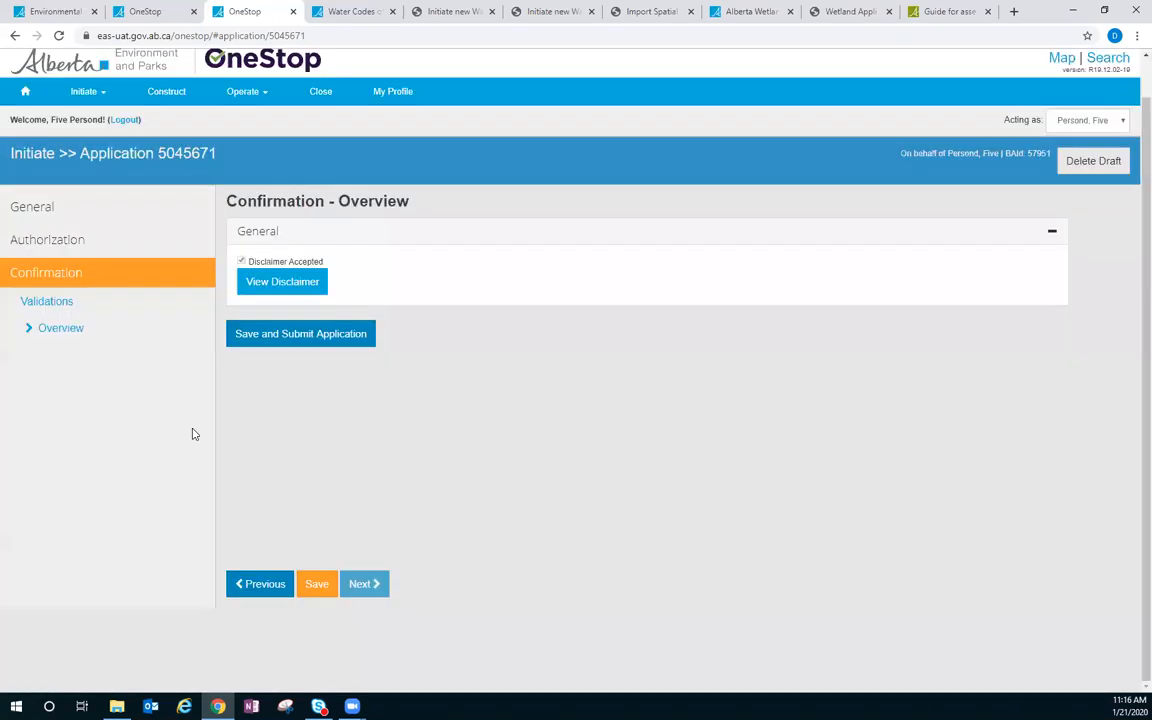
Save and submit the application, confirming the submission and acknowledging the notice.
left_click(320, 337)
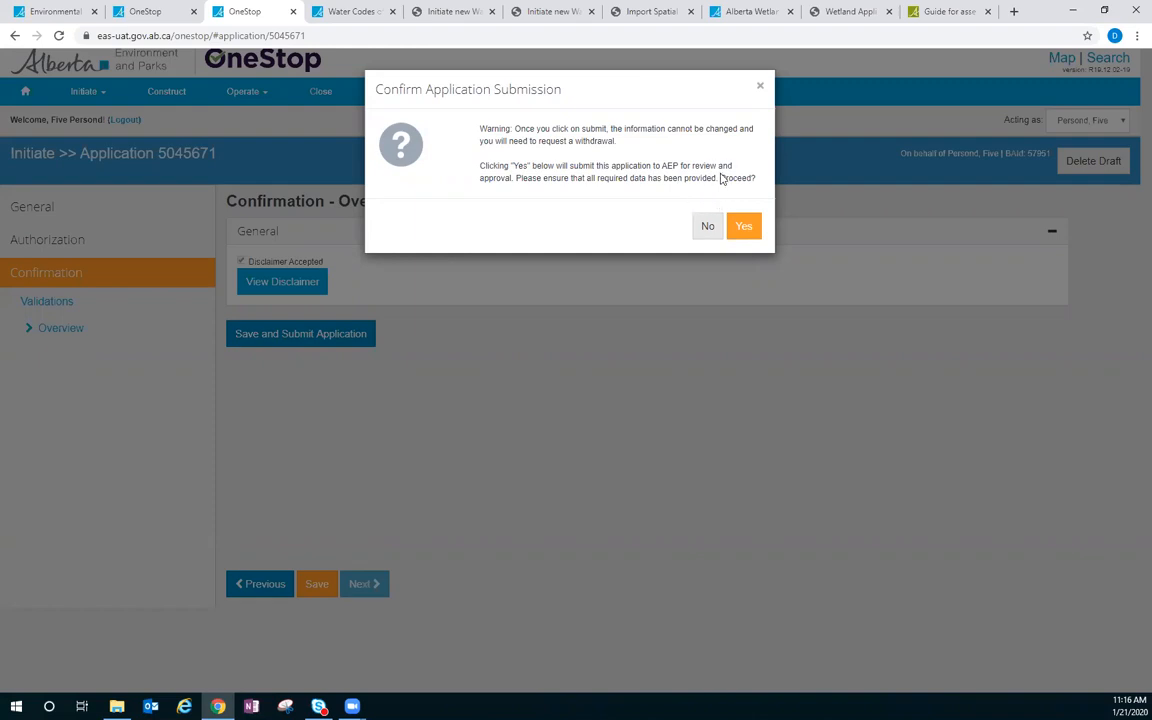
left_click(745, 228)
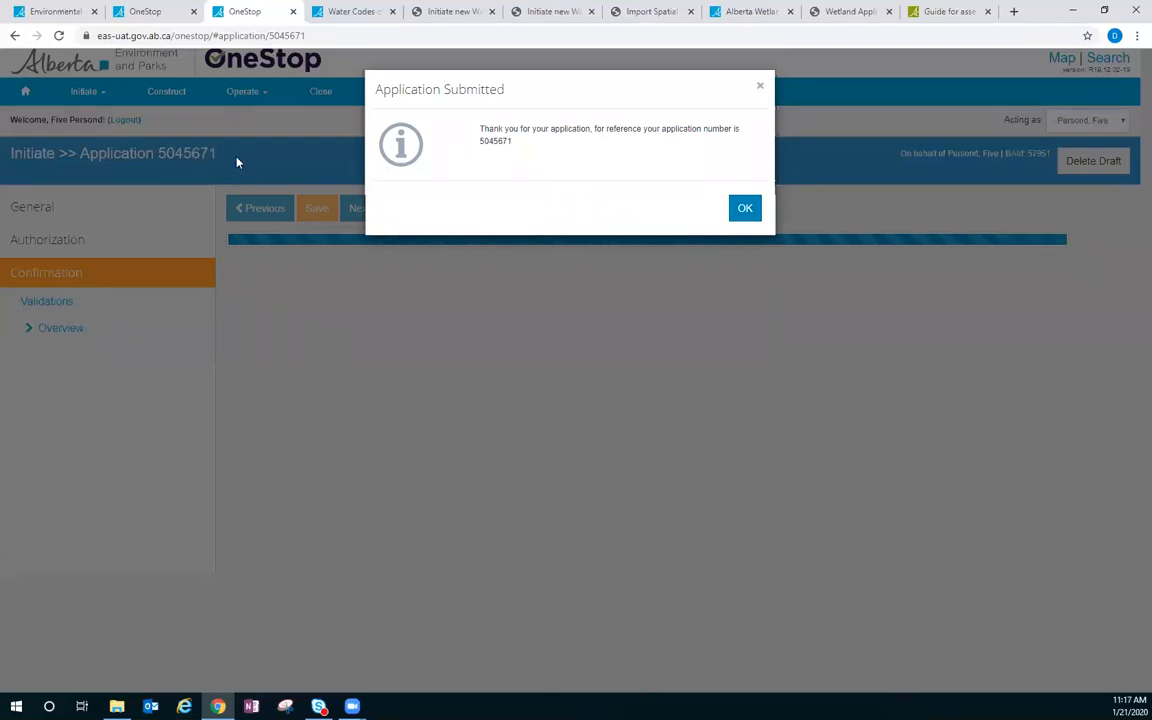
left_click(741, 215)
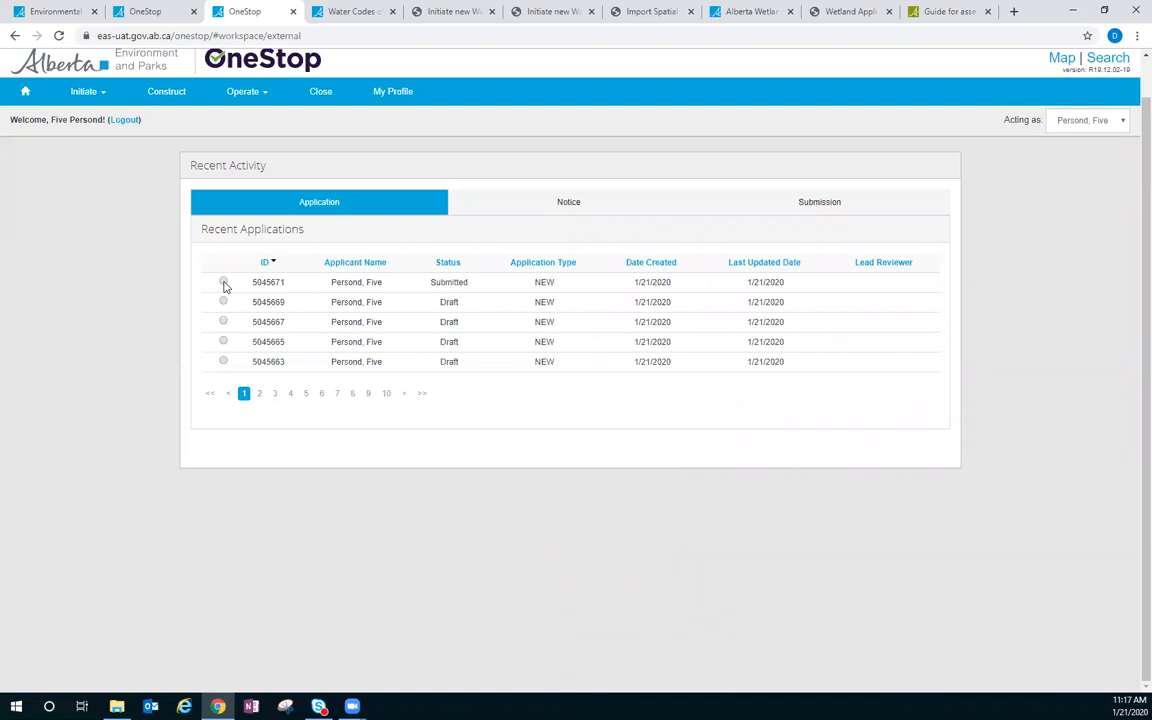
Open the newly submitted application from the recent applications list for viewing.
left_click(223, 283)
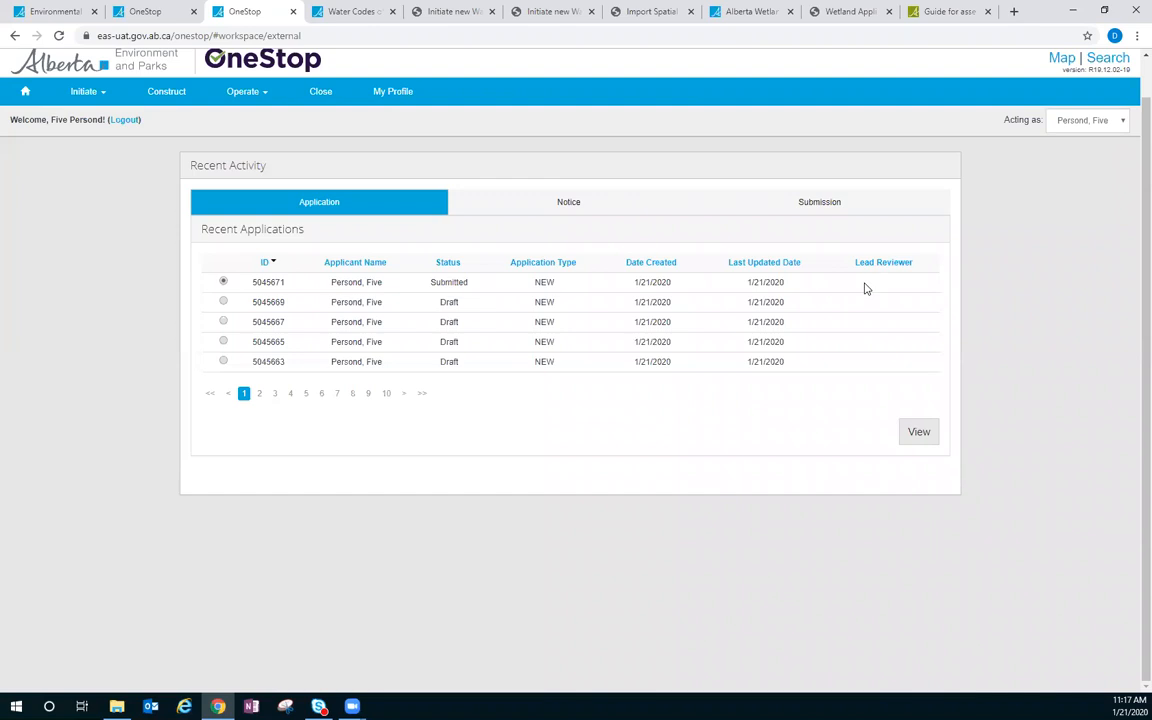
left_click(915, 435)
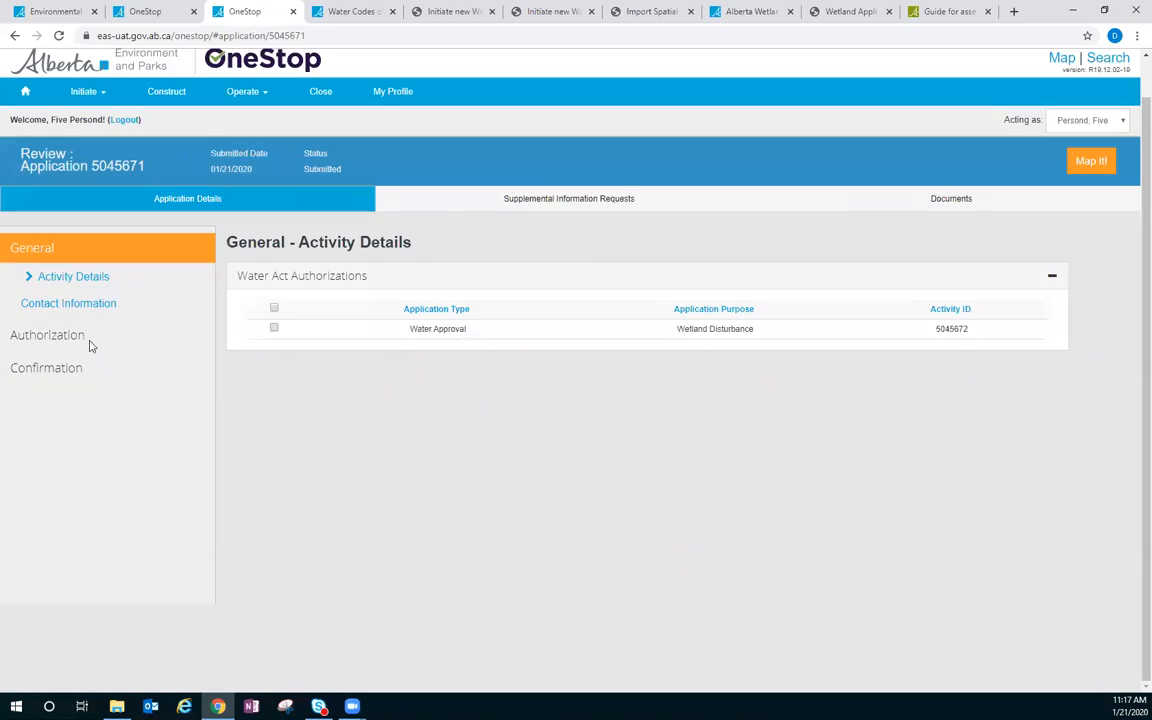
Review the submitted application's General section, including Contact Information, and the General Application details under Authorization.
left_click(73, 276)
left_click(81, 303)
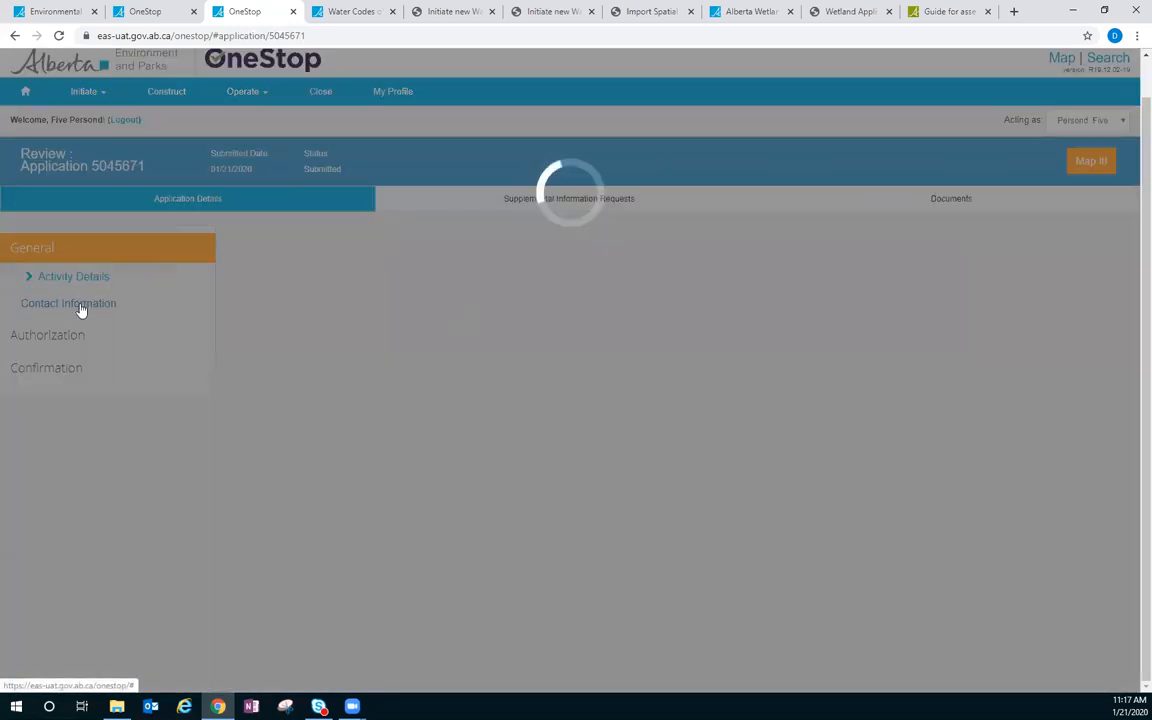
left_click(58, 337)
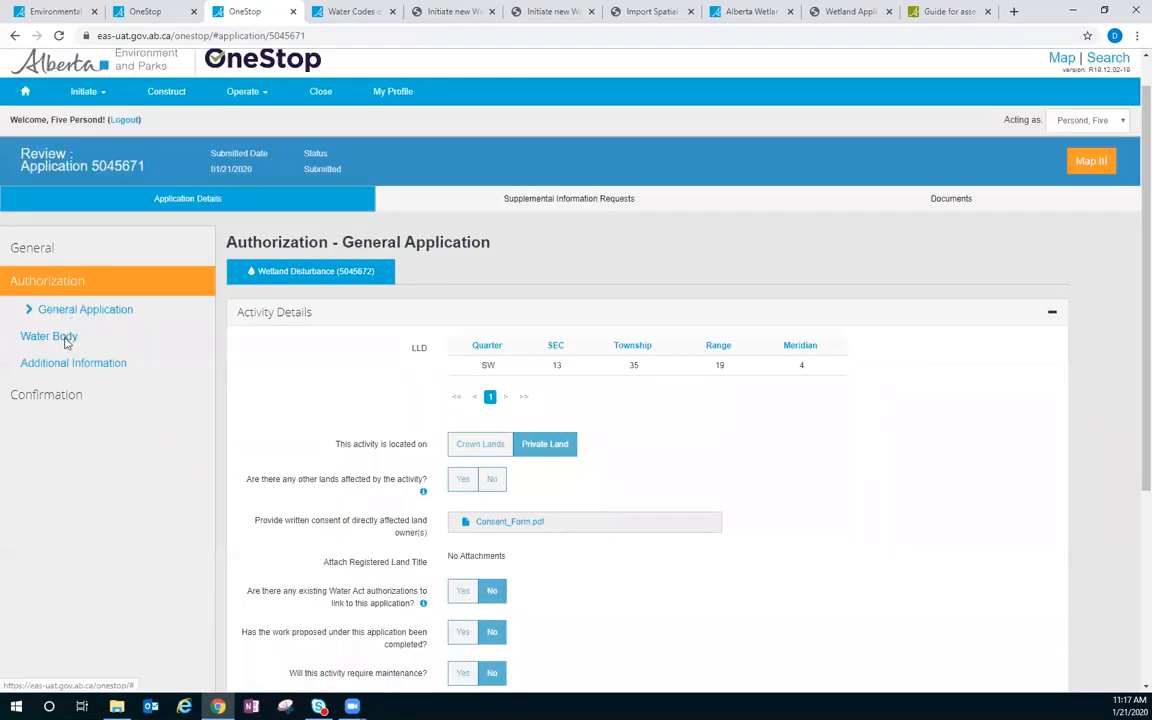
left_click(62, 337)
left_click(60, 311)
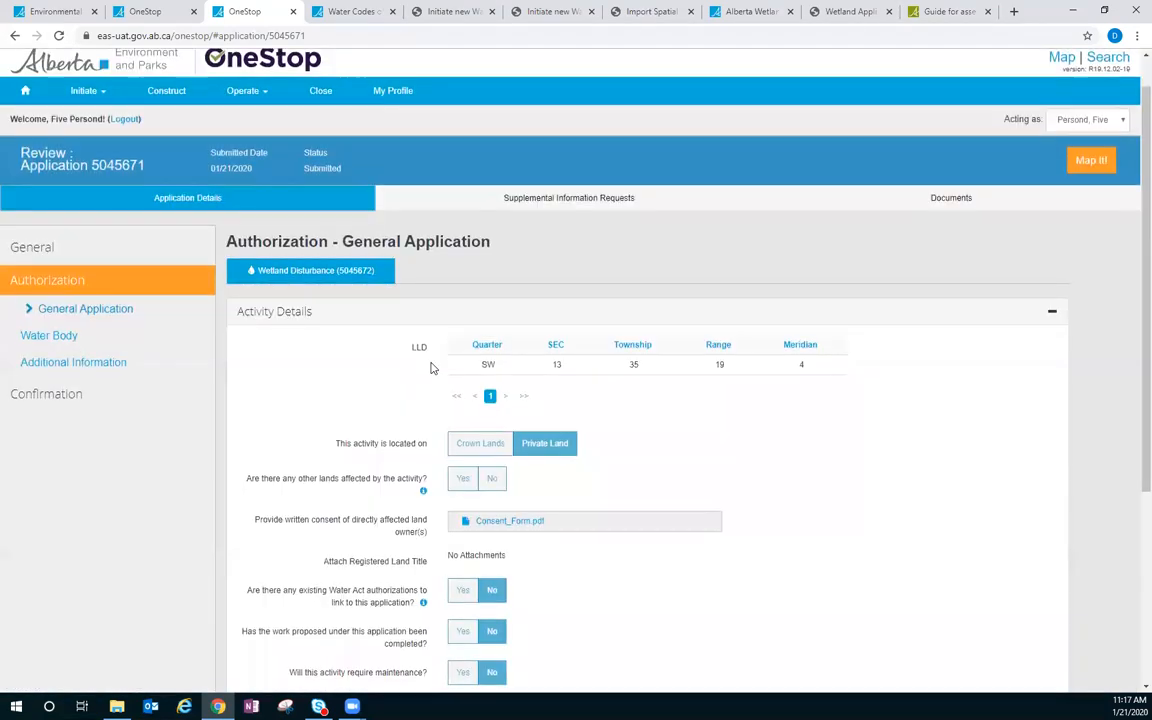
scroll(506, 362, "down", 3)
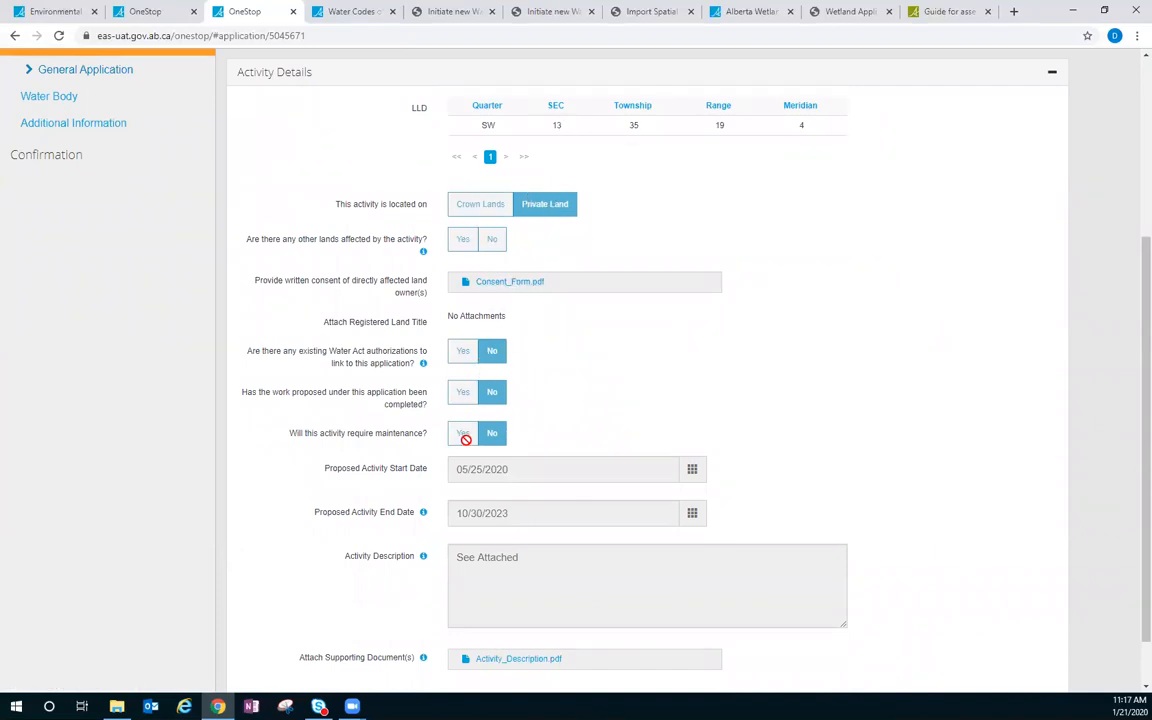
scroll(400, 480, "up", 3)
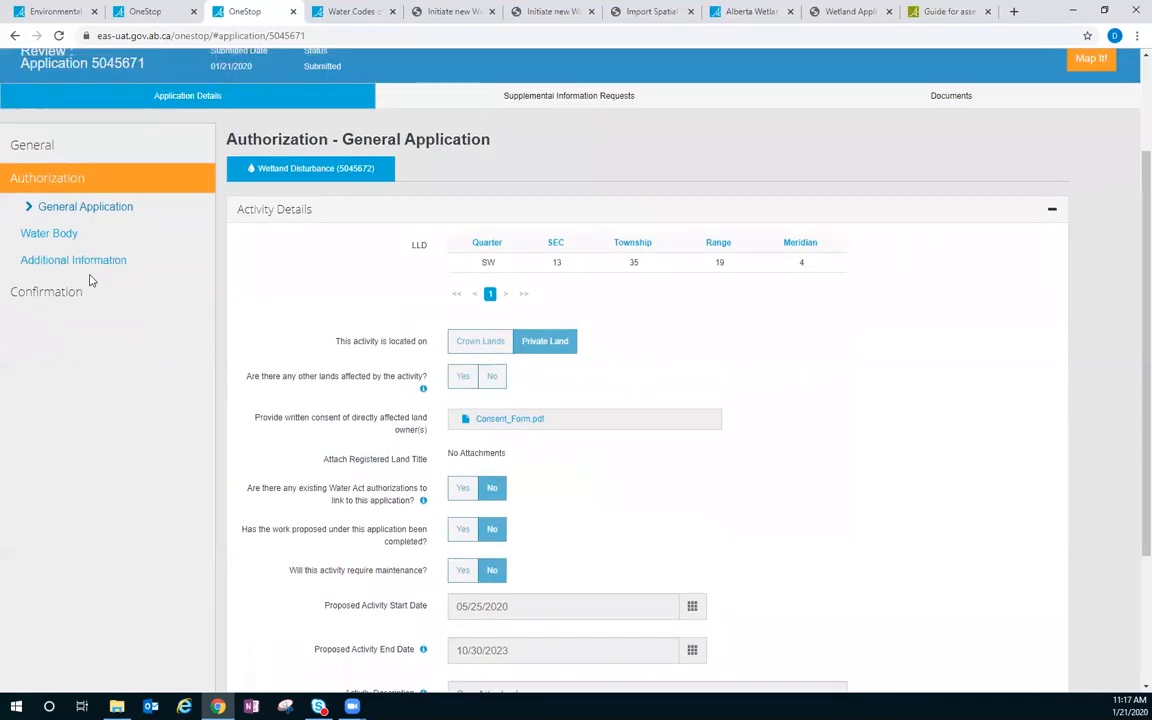
Review the Additional Information of the authorization, including the wetland disturbance, ownership and WAIF entries.
left_click(93, 263)
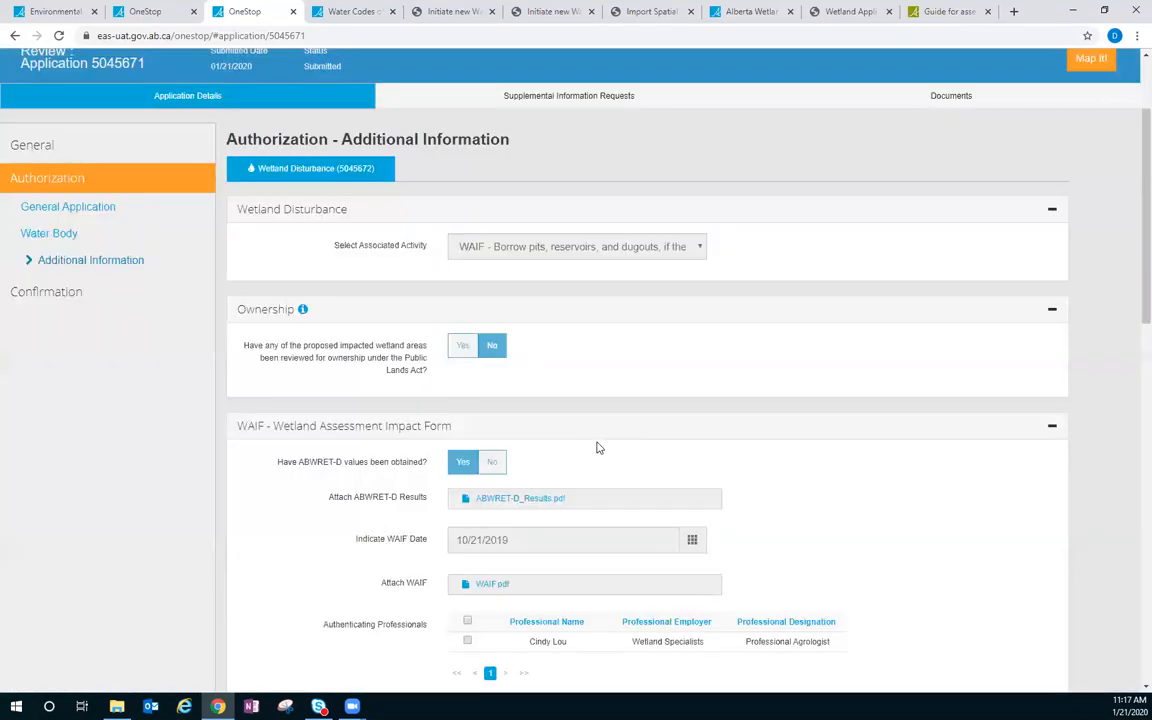
scroll(597, 446, "down", 5)
scroll(447, 403, "up", 2)
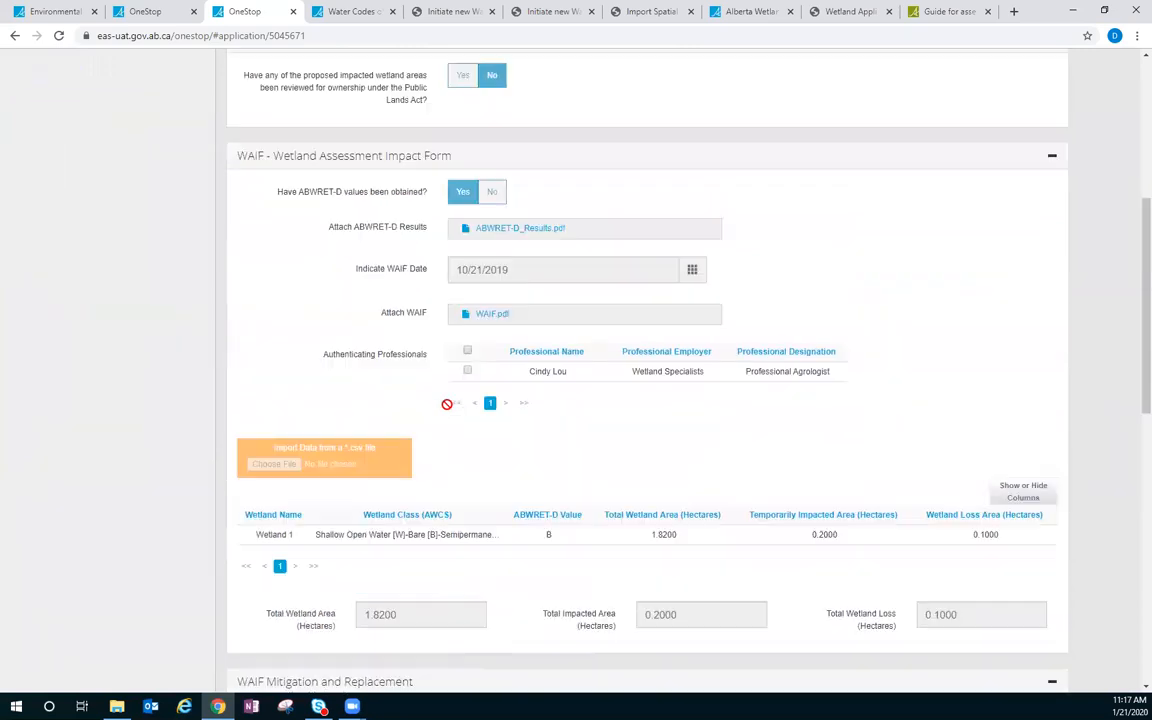
scroll(446, 404, "up", 4)
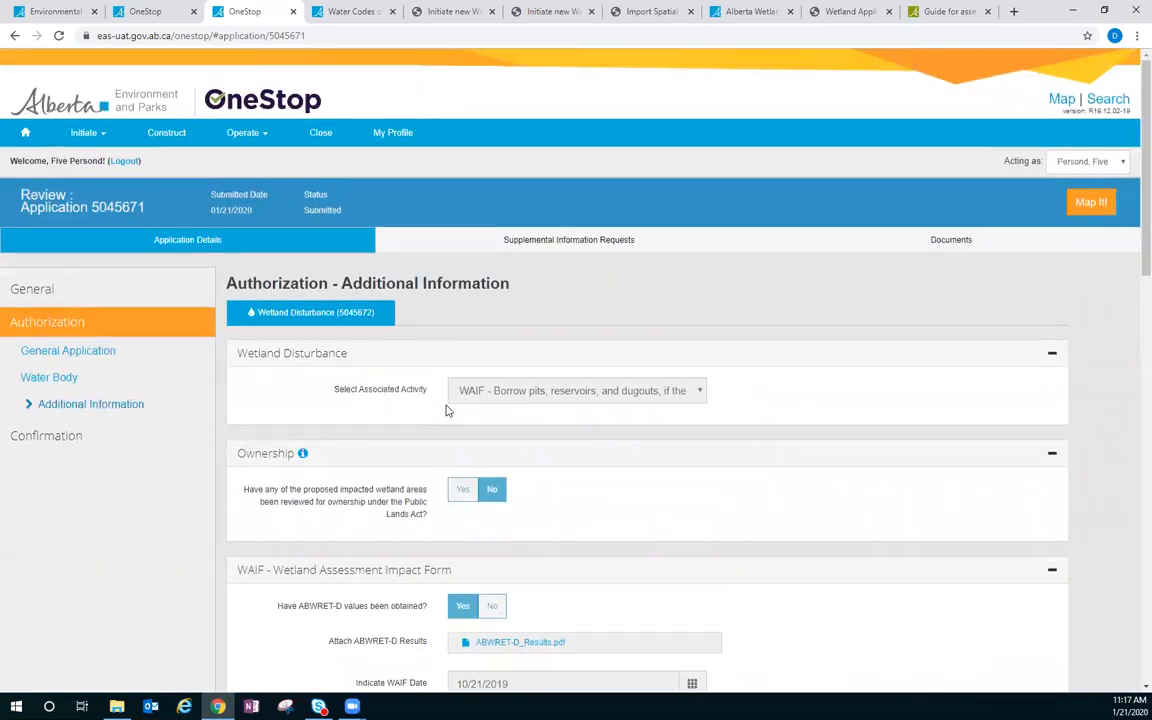
Switch to the Environmental Approvals System OneStop page on alberta.ca and go to its Contact section.
left_click(31, 7)
scroll(1133, 83, "up", 10)
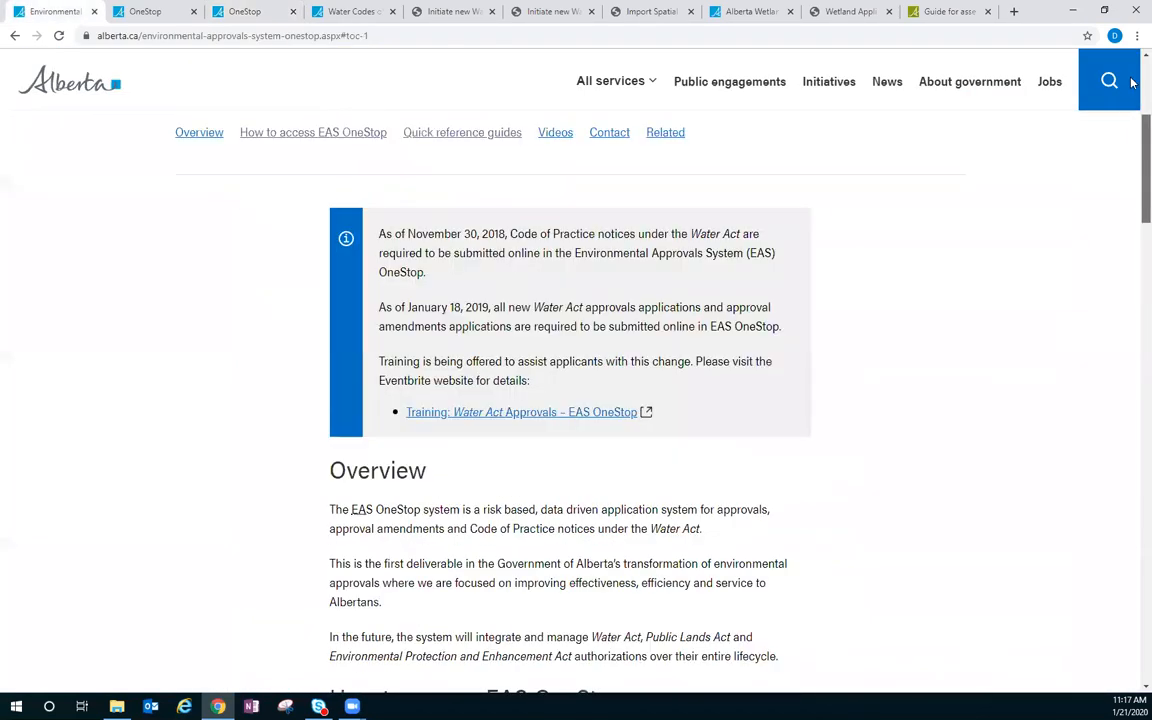
scroll(1133, 80, "up", 3)
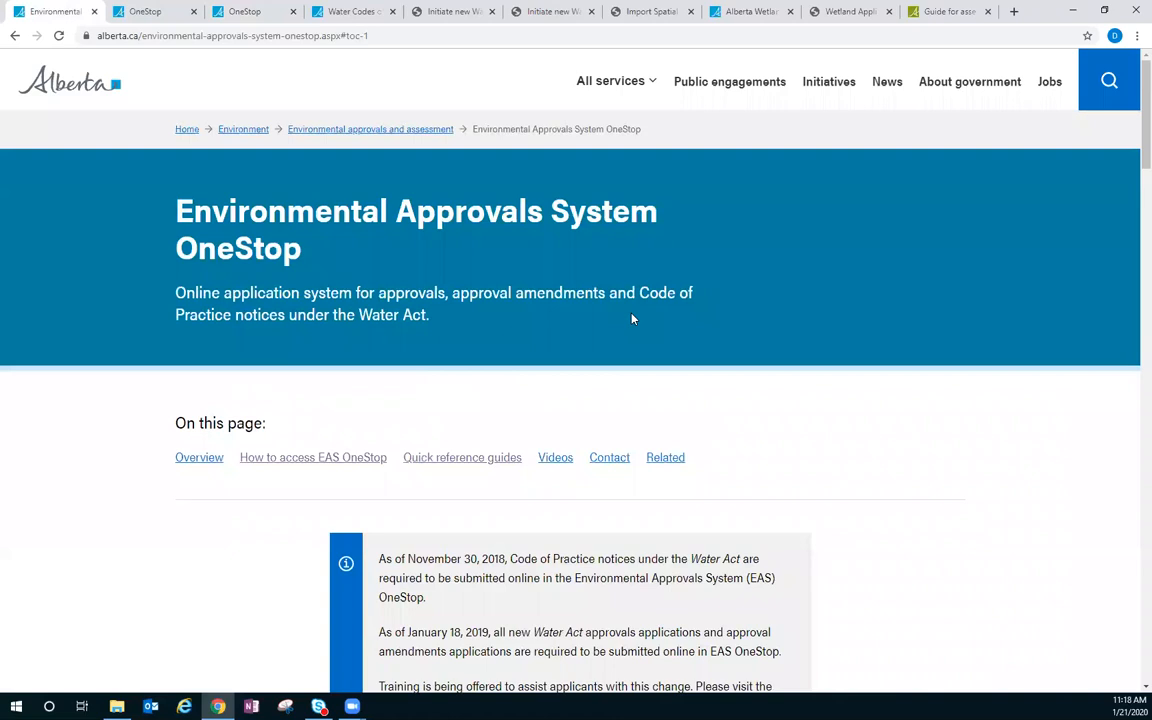
left_click(609, 458)
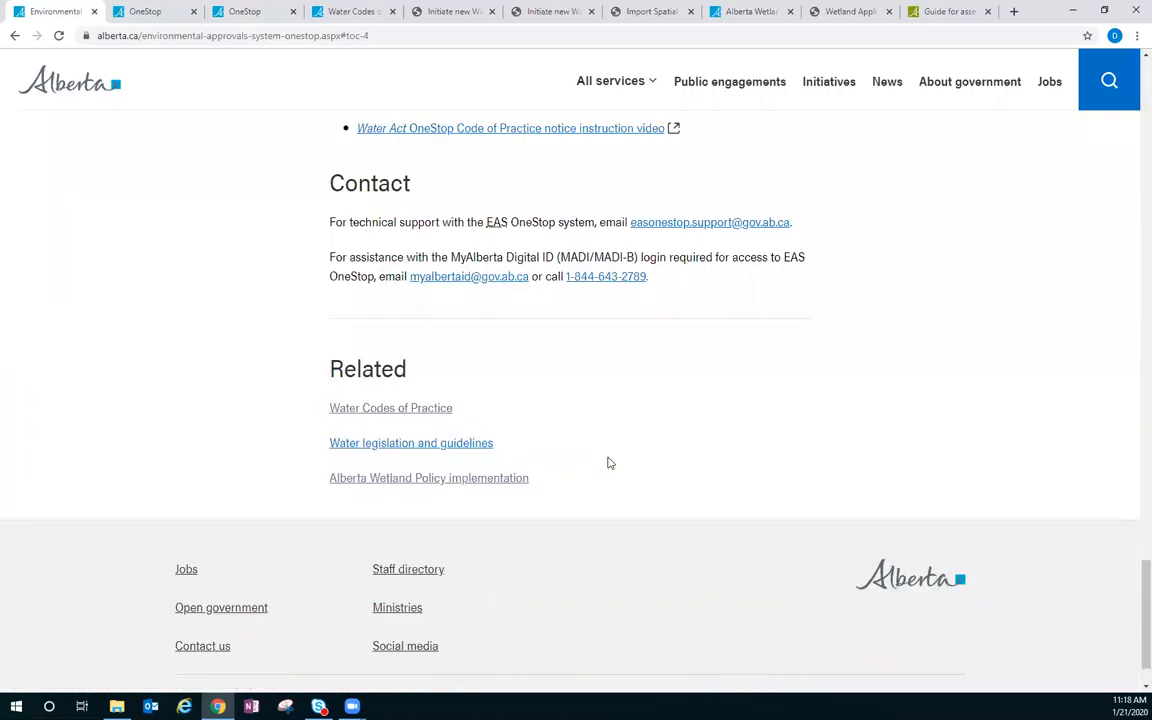